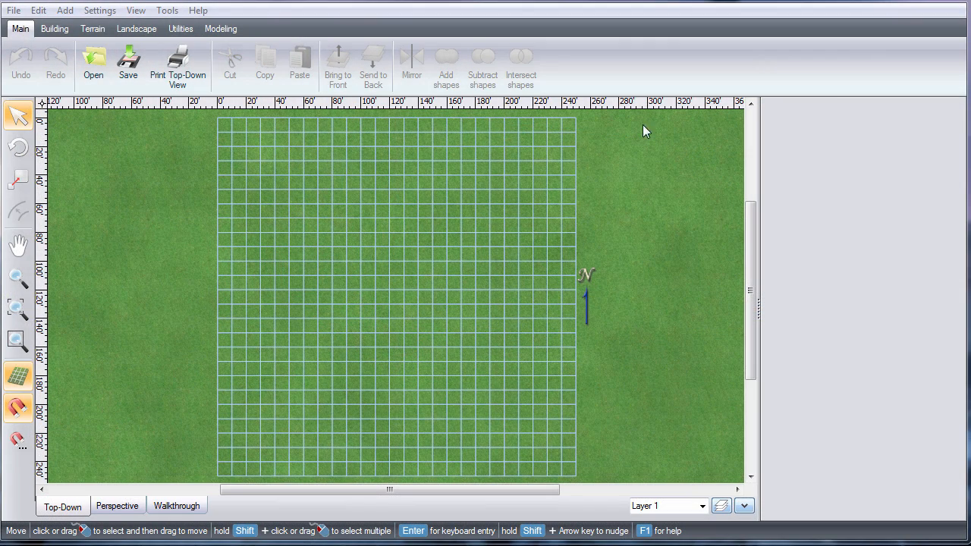
- Draw a rectangular house outline 47' wide and 30' deep on the upper part of the grid
click(57, 30)
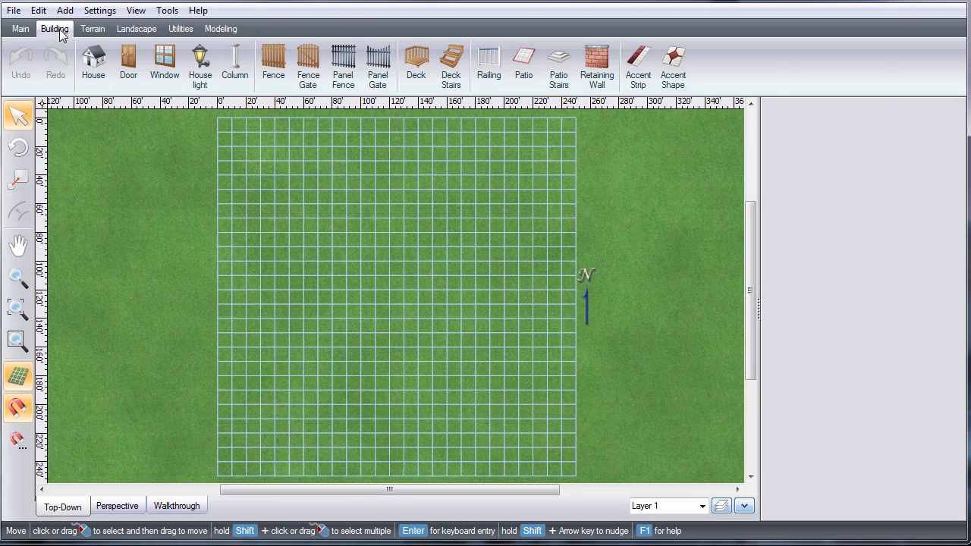
click(92, 65)
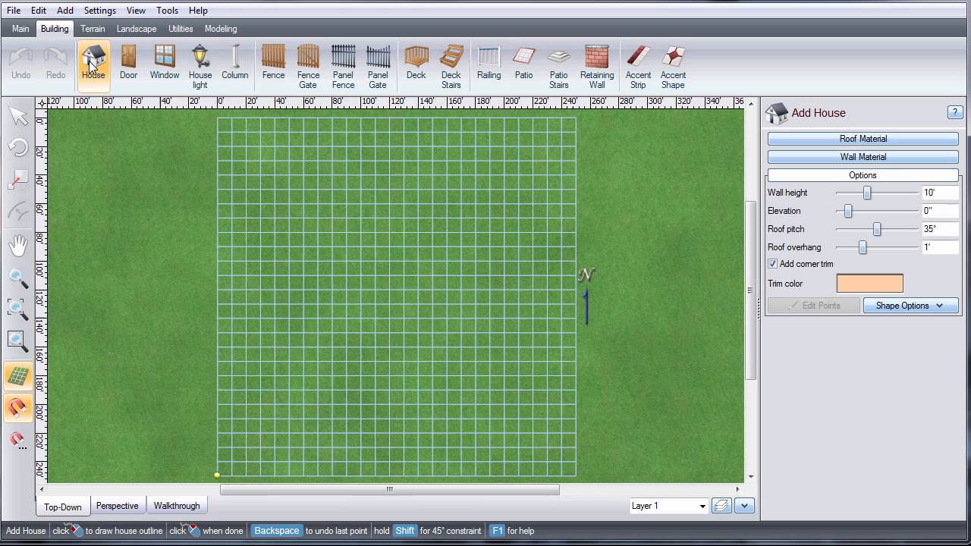
click(317, 203)
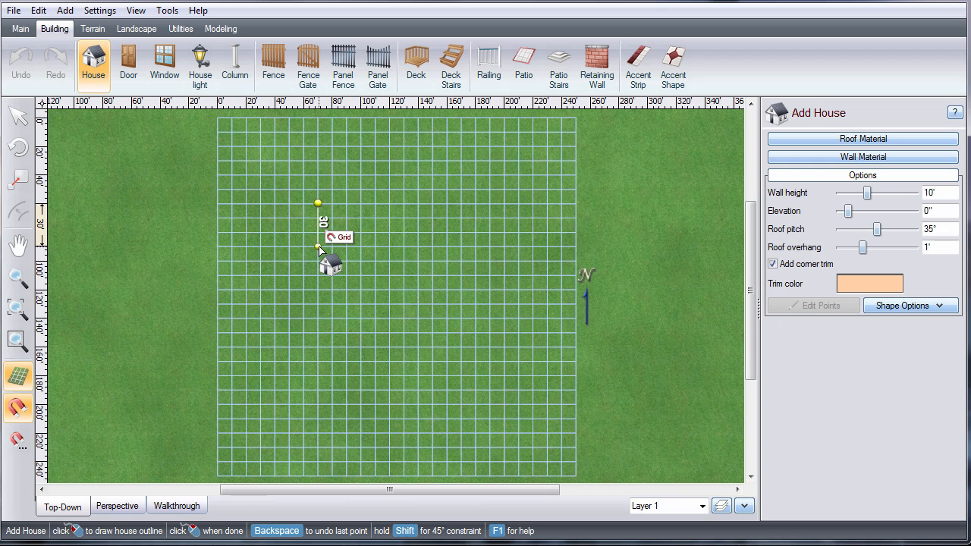
click(318, 247)
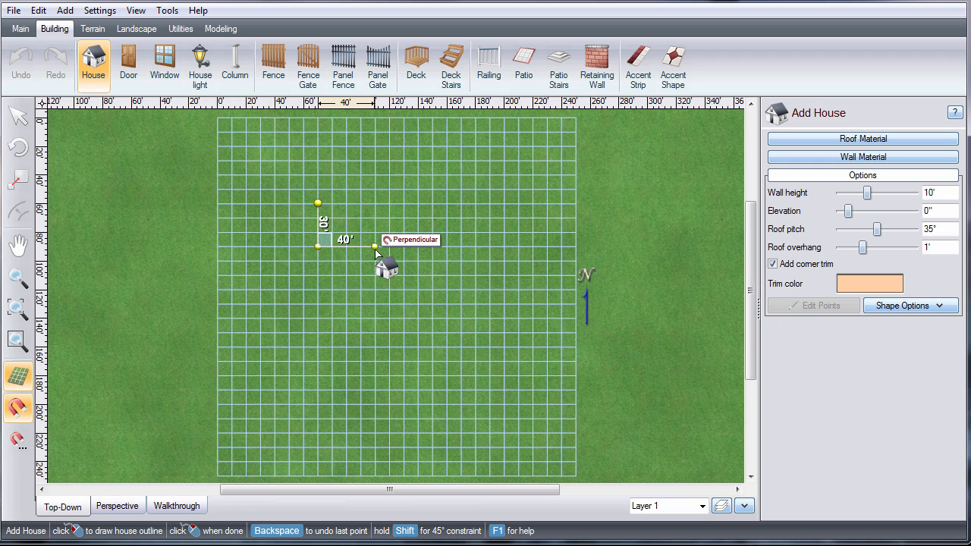
key(space)
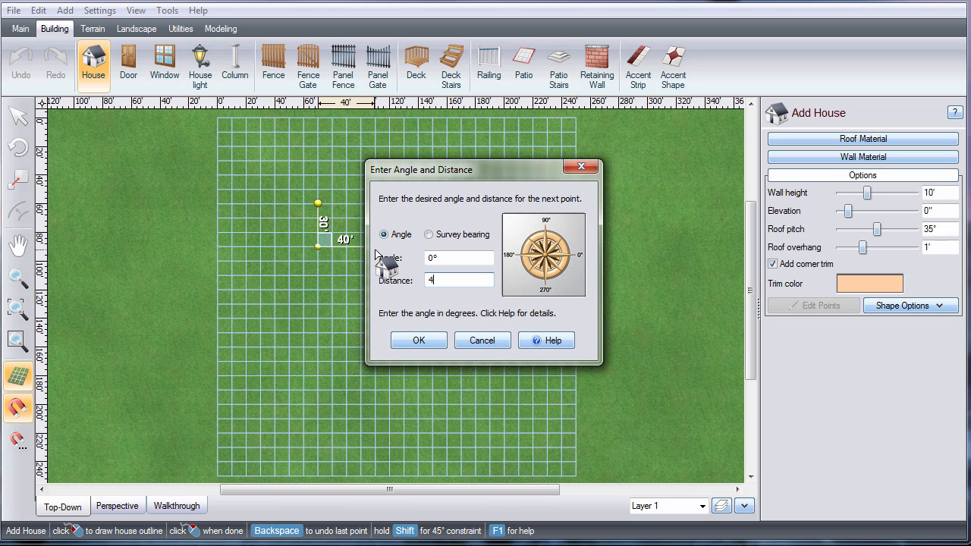
key(Return)
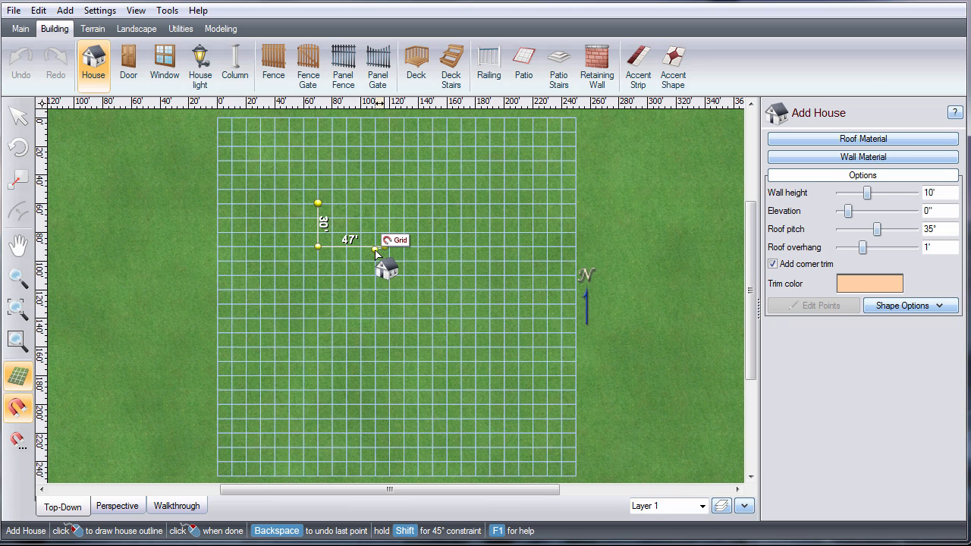
click(389, 212)
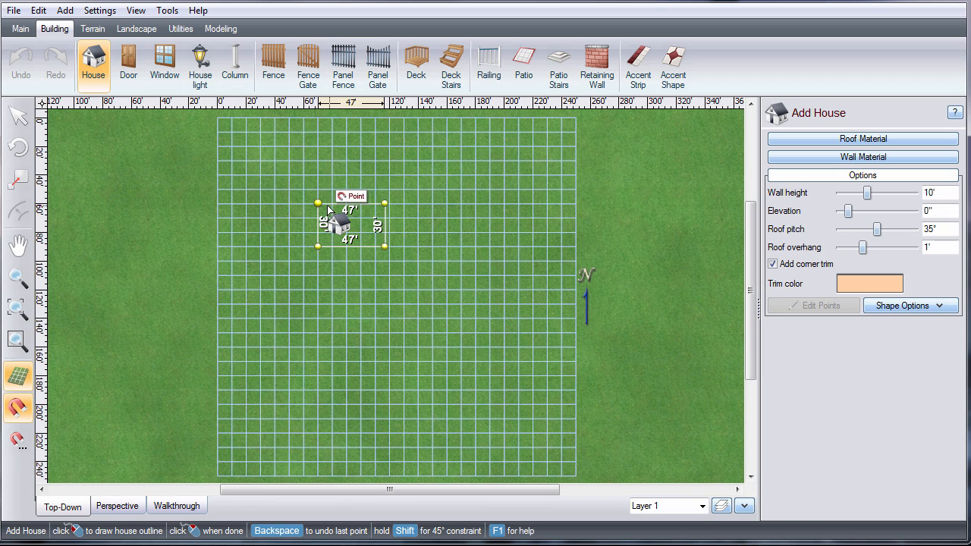
click(326, 212)
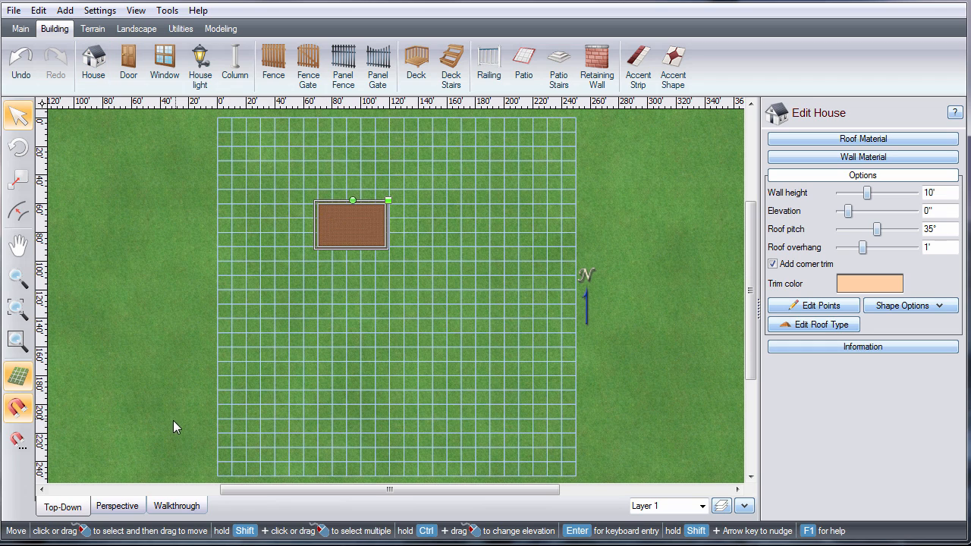
- Change the roof over both short end walls of the house from hip to gable in the perspective view
click(116, 505)
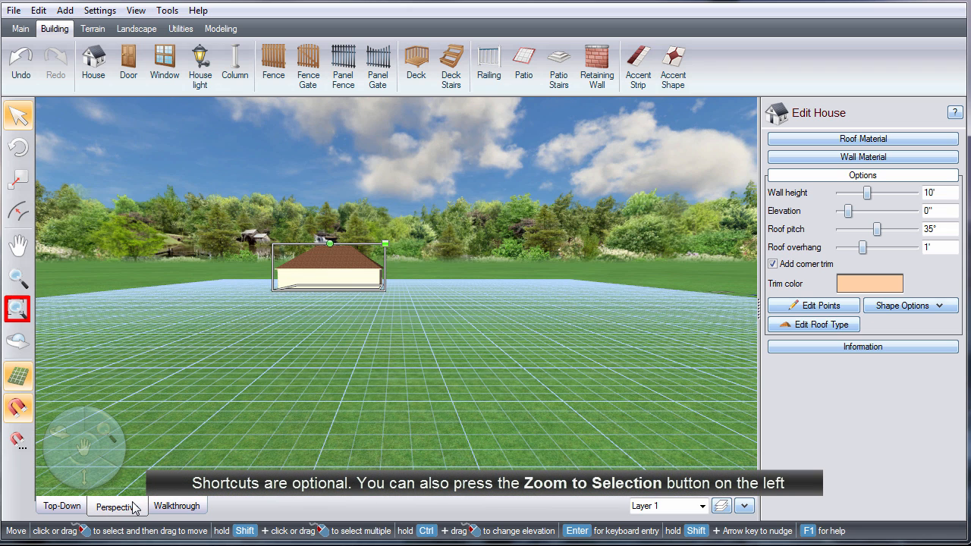
key(z)
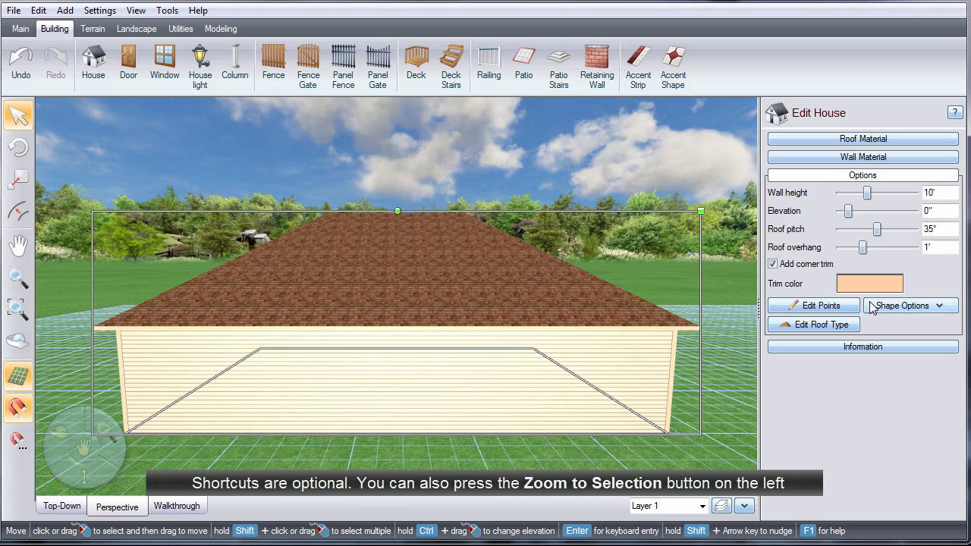
click(840, 326)
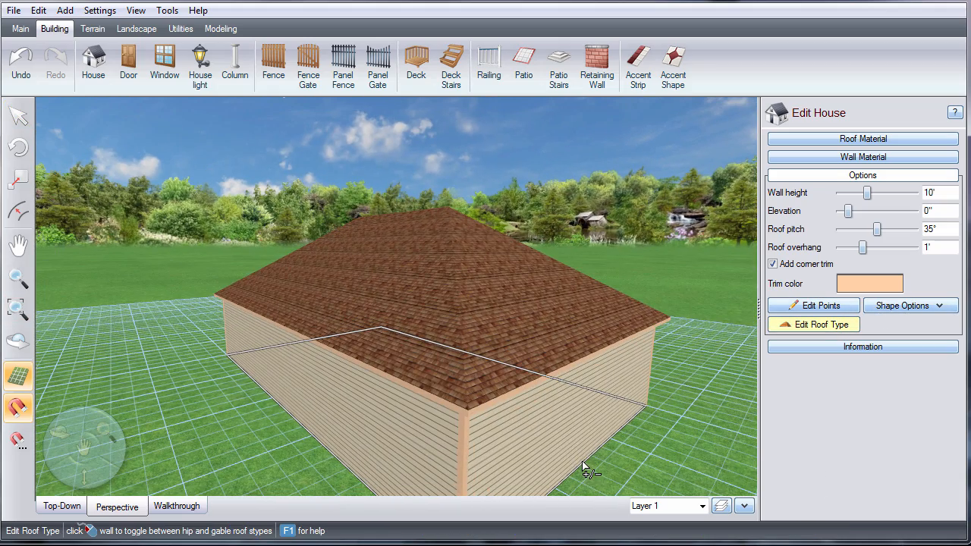
click(496, 418)
middle_drag(682, 429, 531, 441)
scroll(529, 442, down, 2)
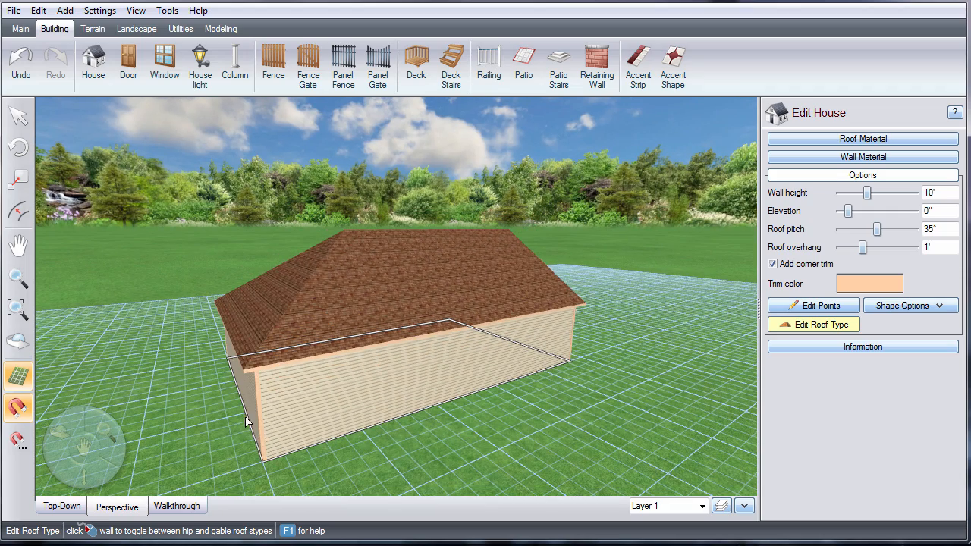
click(250, 417)
click(853, 329)
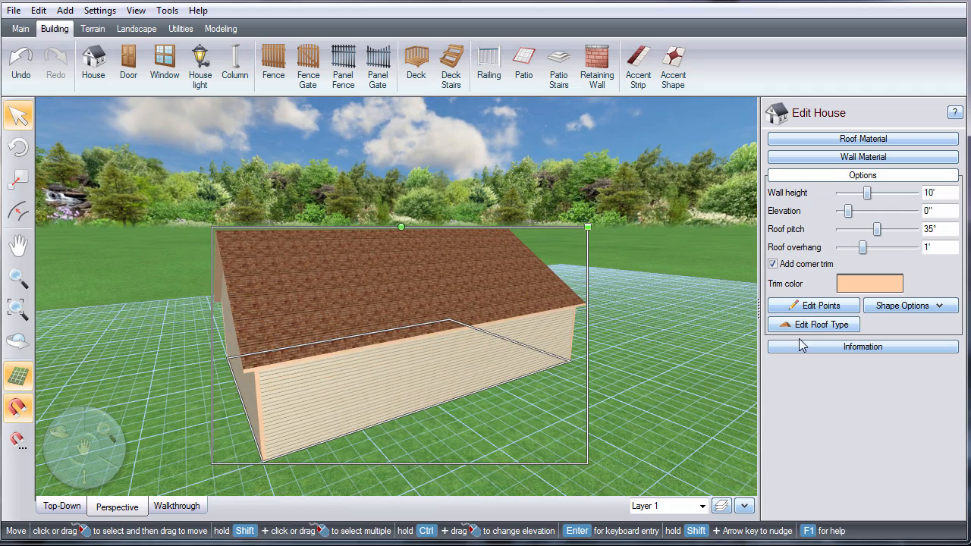
- Draw a second house section 22'-6" wide and 8' deep against the front wall, about 2' in from the house's left corner
click(62, 506)
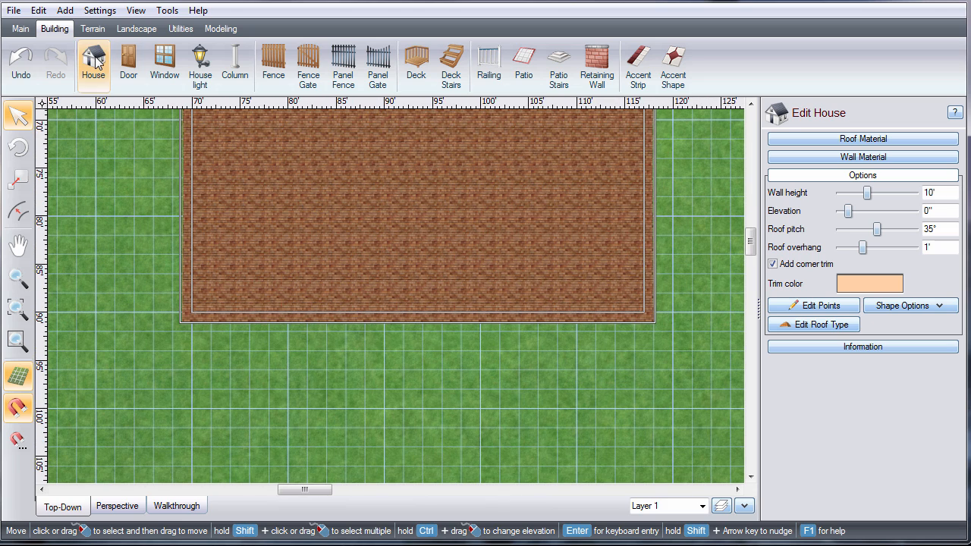
click(94, 65)
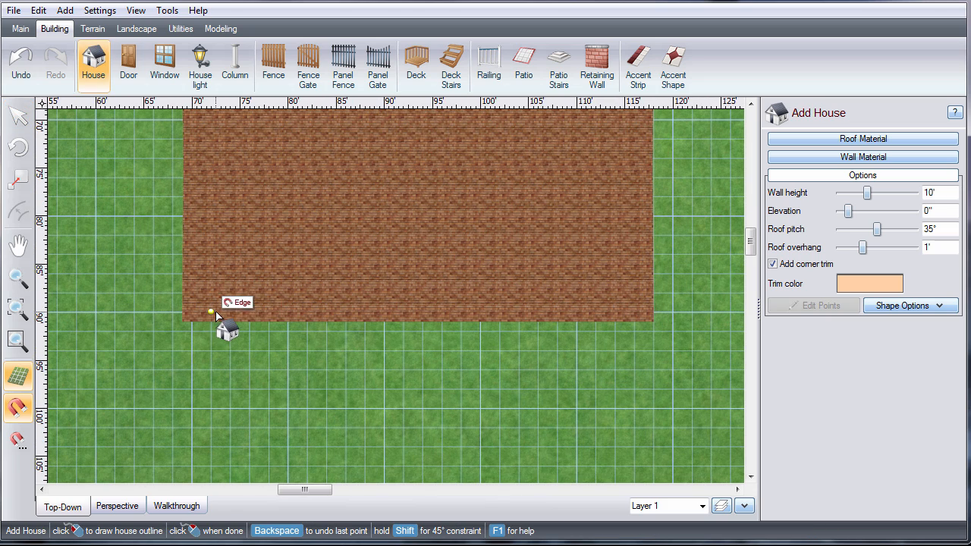
click(211, 312)
click(217, 387)
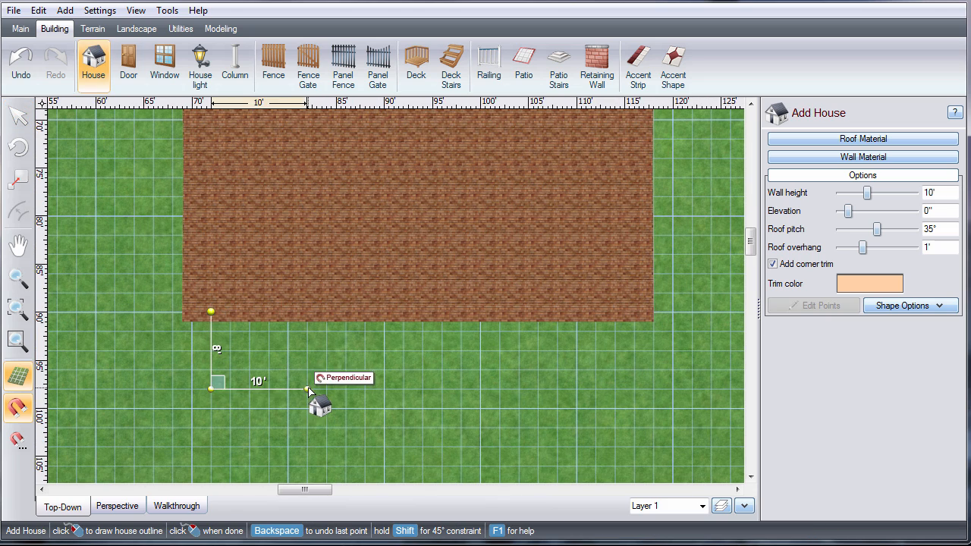
text(2)
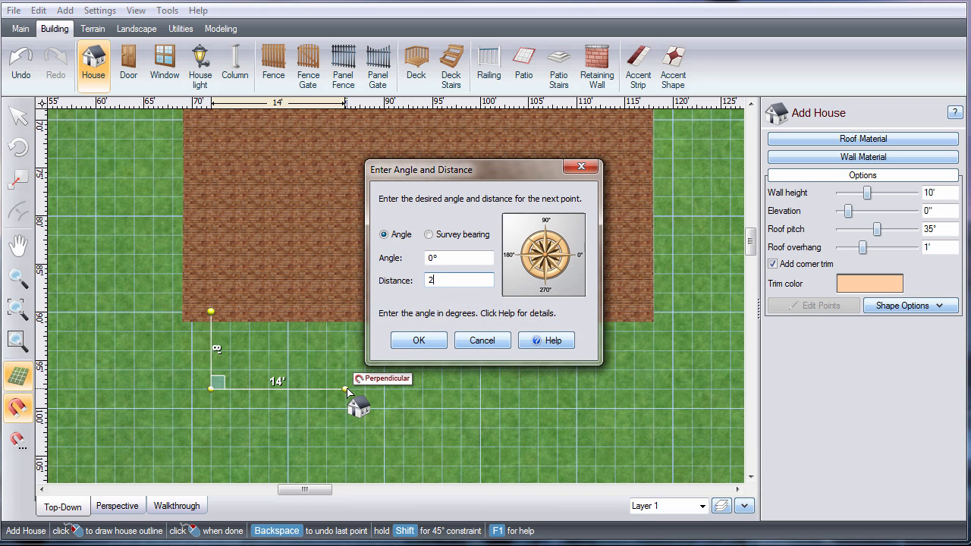
text(2'-6)
key(Return)
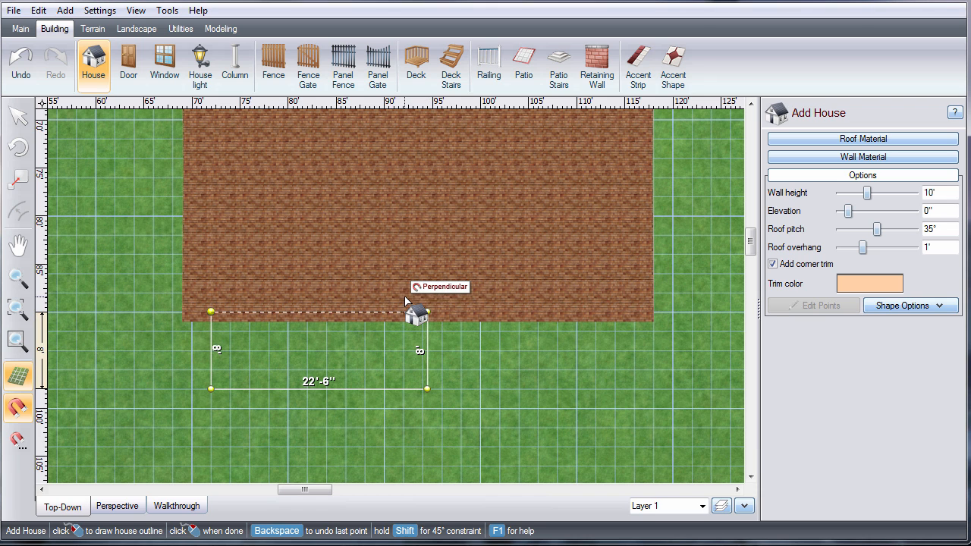
click(427, 311)
click(211, 312)
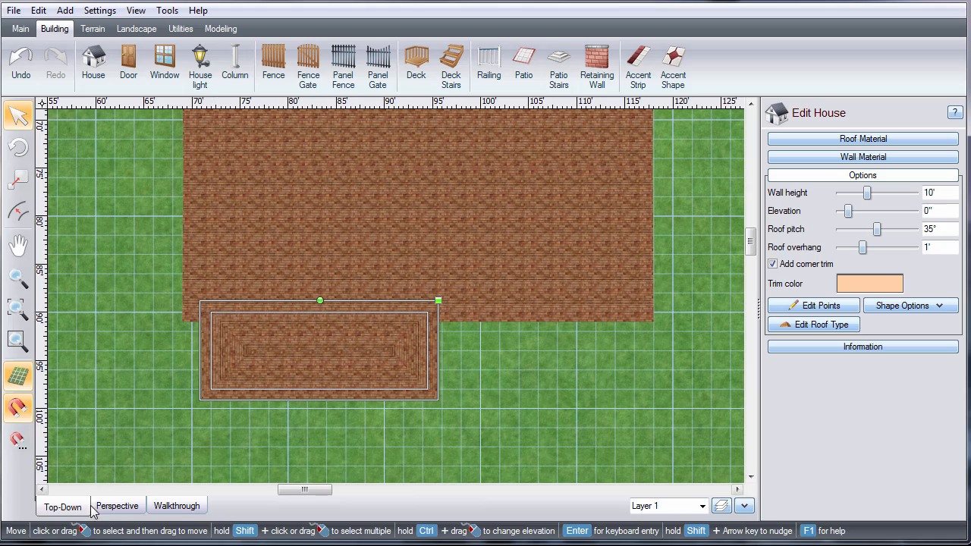
- Change the roof over the small section's front and rear walls from hip to gable
click(114, 506)
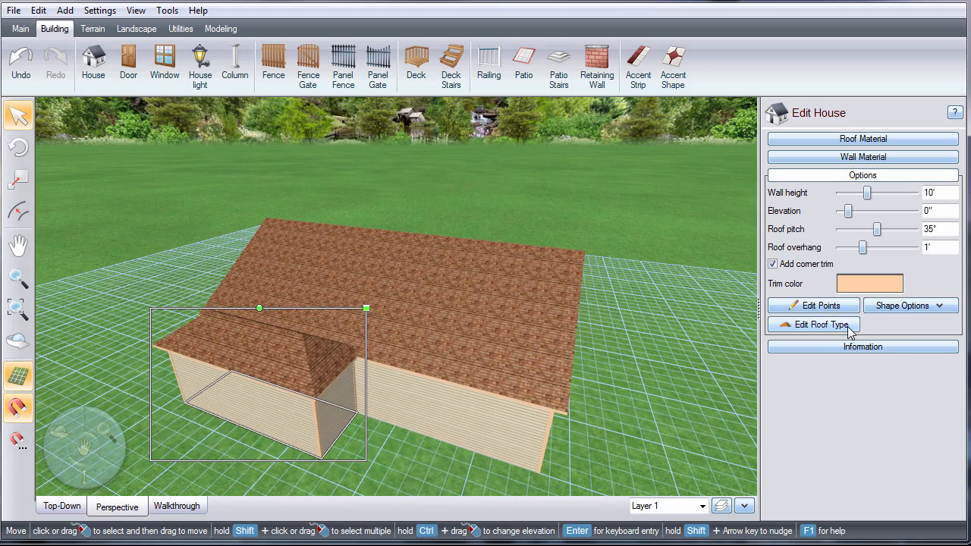
click(821, 325)
click(250, 430)
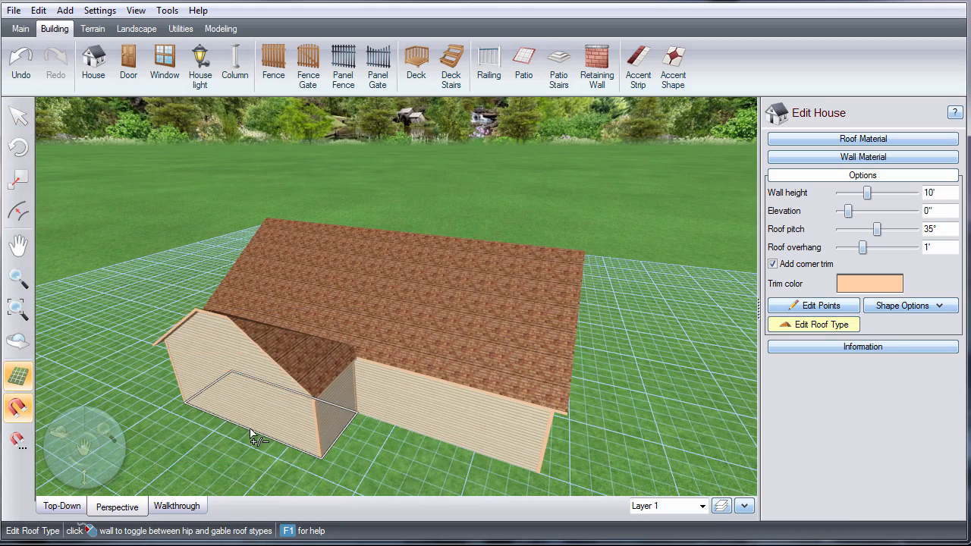
middle_drag(450, 390, 256, 416)
click(314, 321)
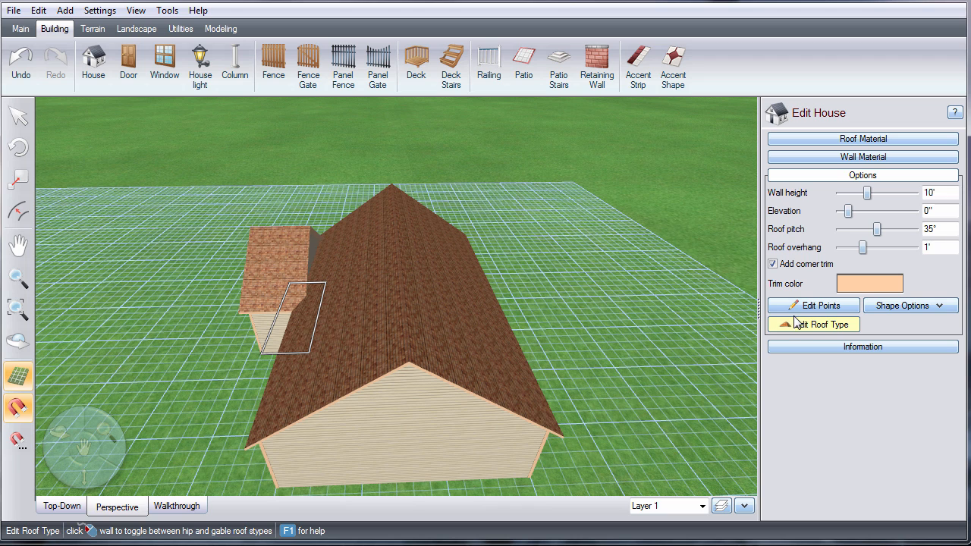
click(836, 330)
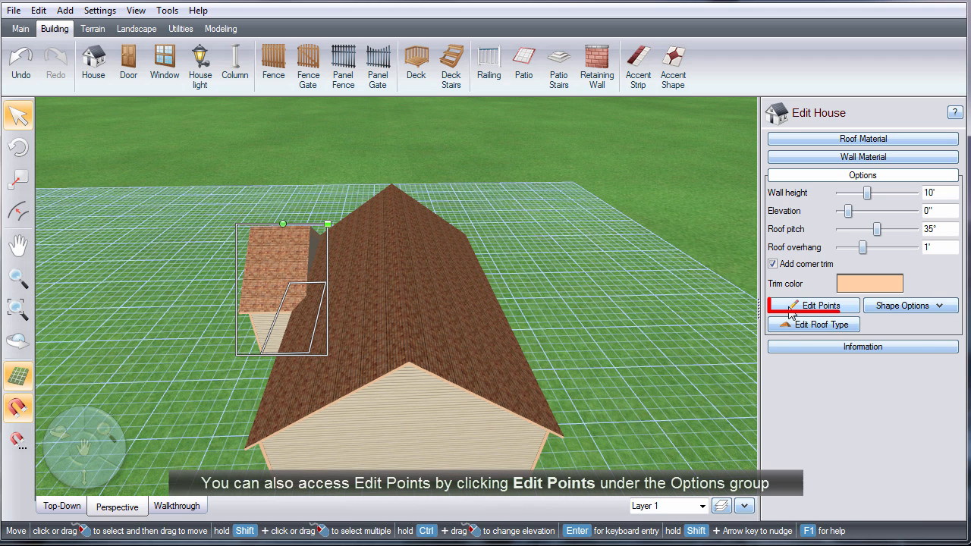
- Edit the small section's points, moving its rear wall further into the main house so the two roofs join
click(821, 307)
click(323, 309)
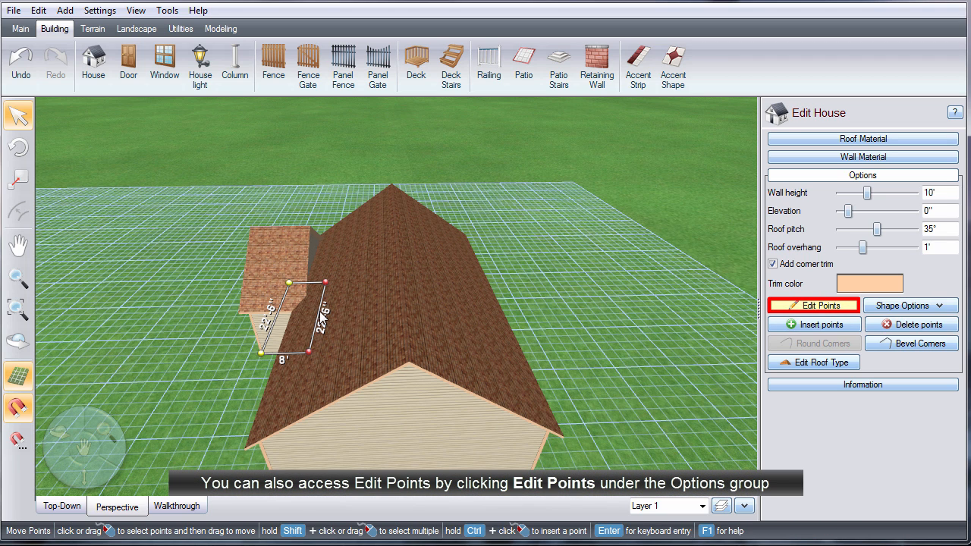
drag(322, 311, 388, 319)
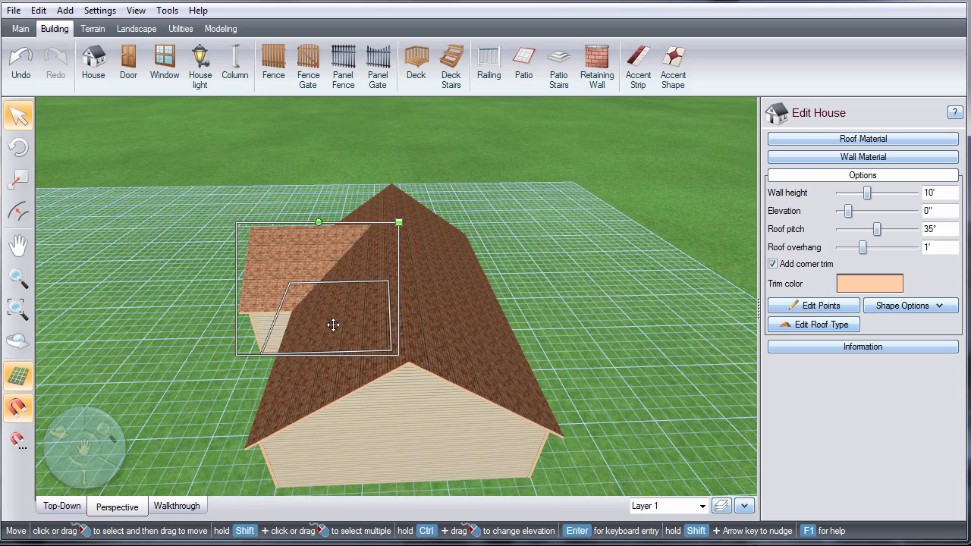
- Select both house sections together and set their roof material to Roof168 from the Composition category
right_drag(333, 325, 457, 319)
click(623, 257)
right_drag(623, 258, 703, 274)
scroll(523, 338, down, 2)
click(481, 362)
right_drag(480, 413, 474, 402)
key(ctrl+a)
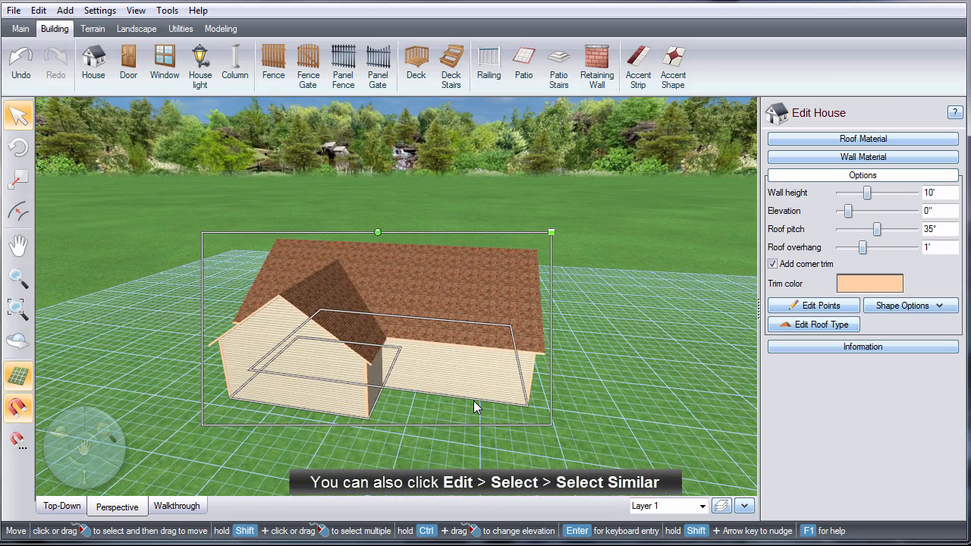
click(888, 141)
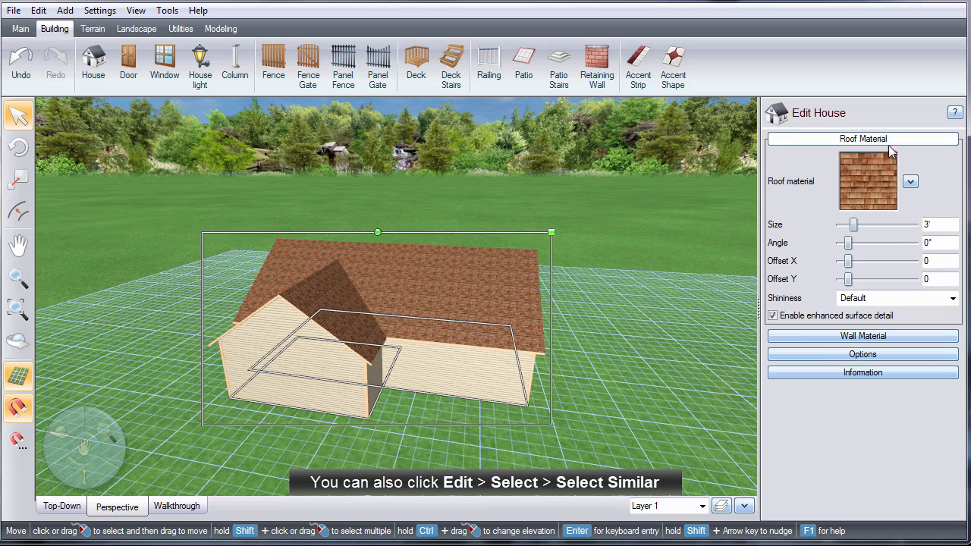
click(871, 185)
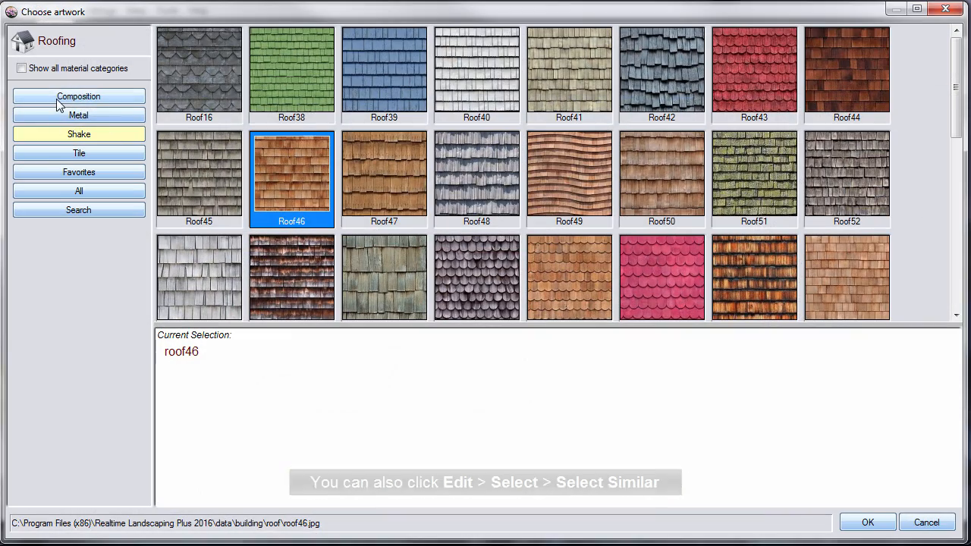
click(62, 100)
scroll(868, 122, down, 3)
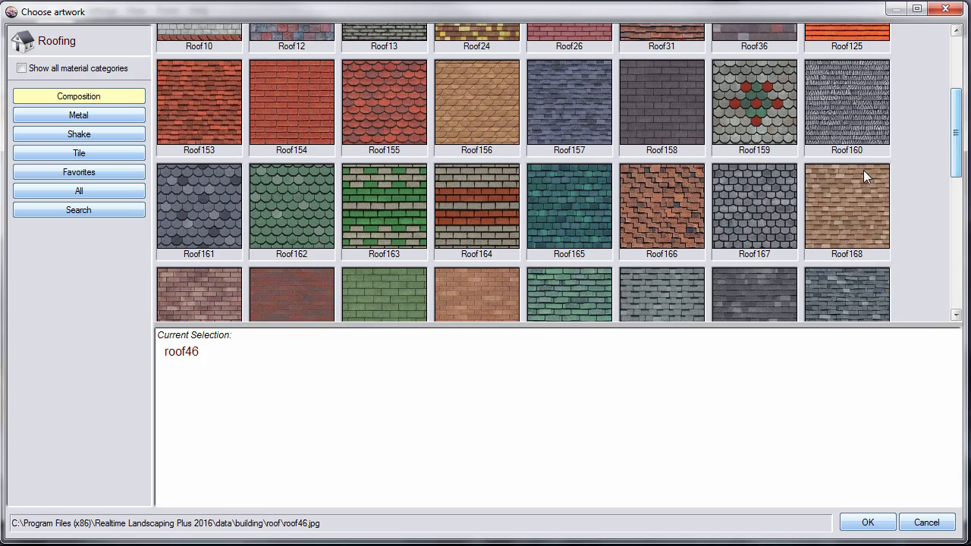
click(861, 174)
double_click(861, 173)
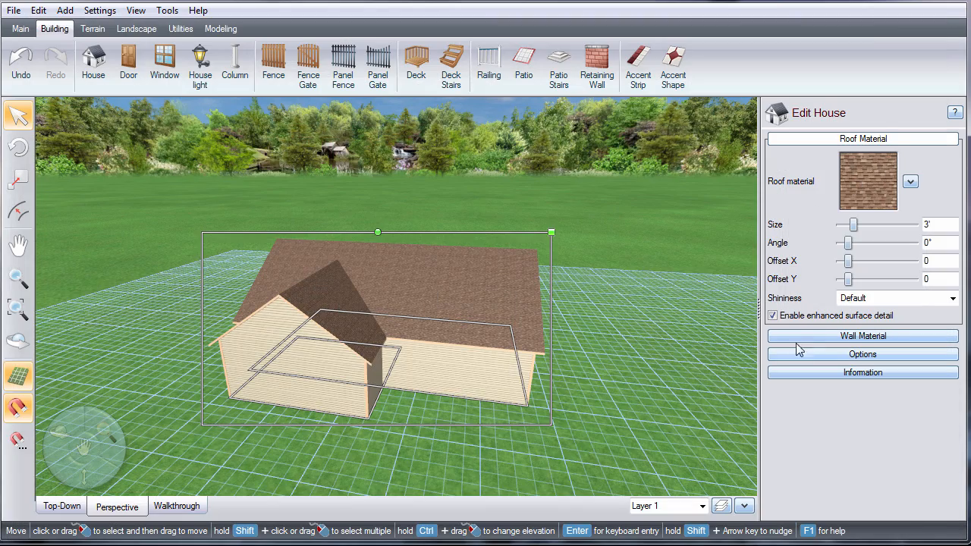
- Set the wall material of both house sections to the Wall59 wood siding
click(821, 337)
click(865, 190)
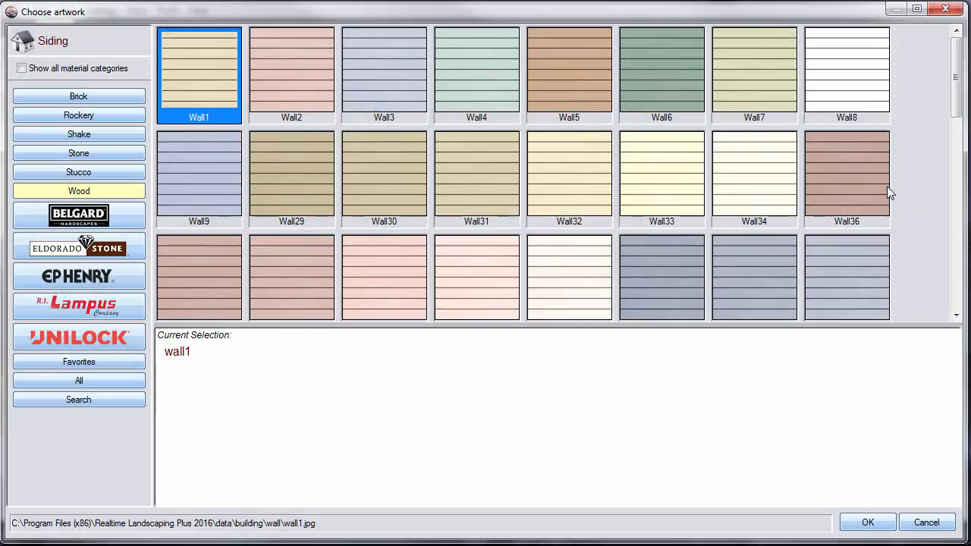
drag(954, 95, 954, 182)
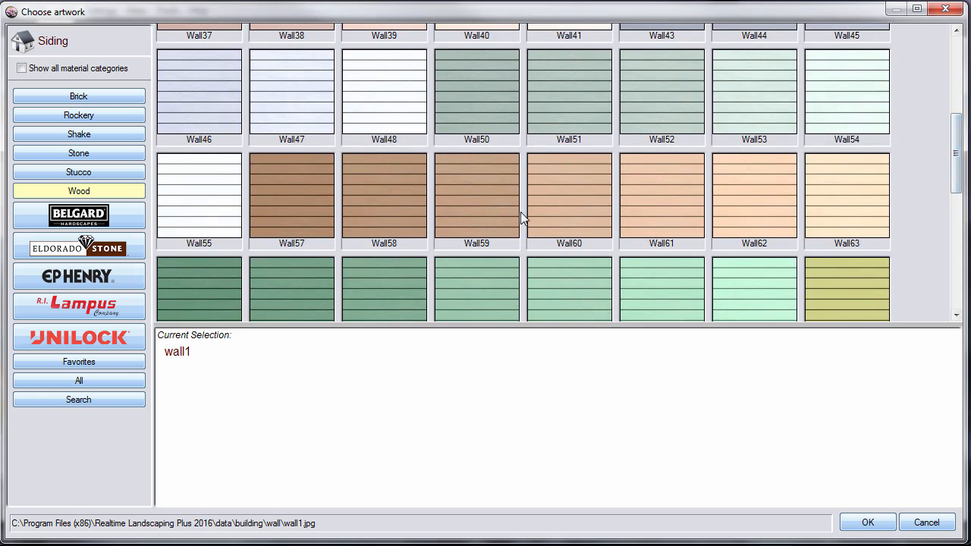
double_click(493, 212)
- Set the trim color of both house sections to white
click(887, 354)
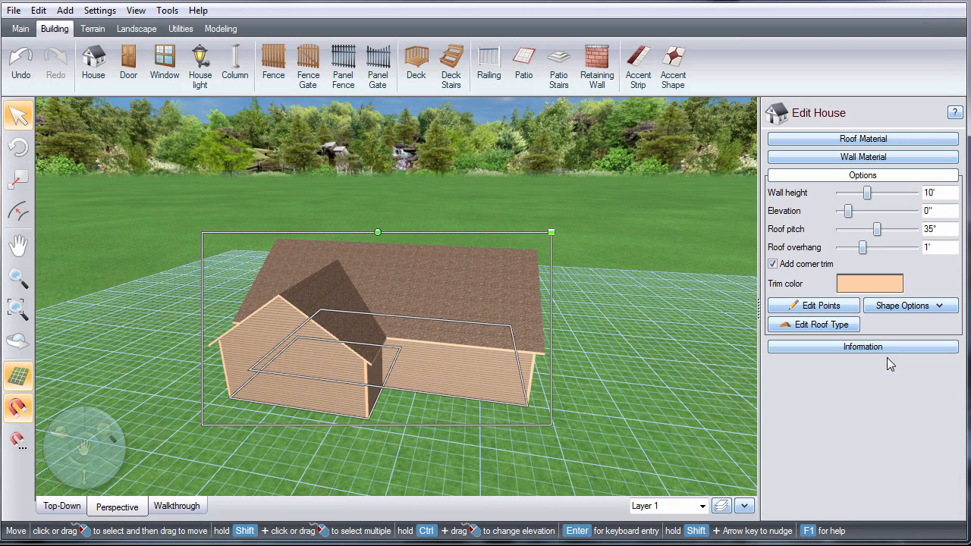
click(860, 286)
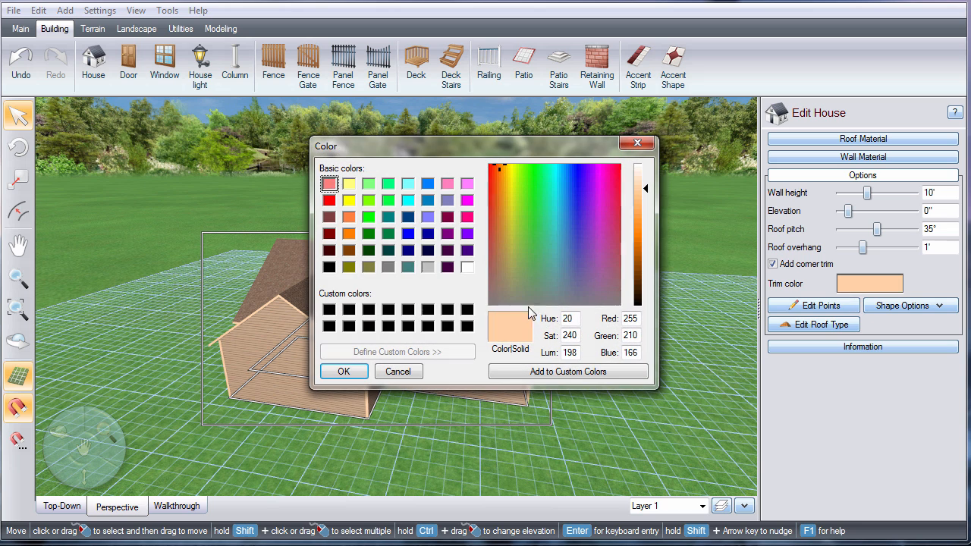
click(466, 267)
click(344, 371)
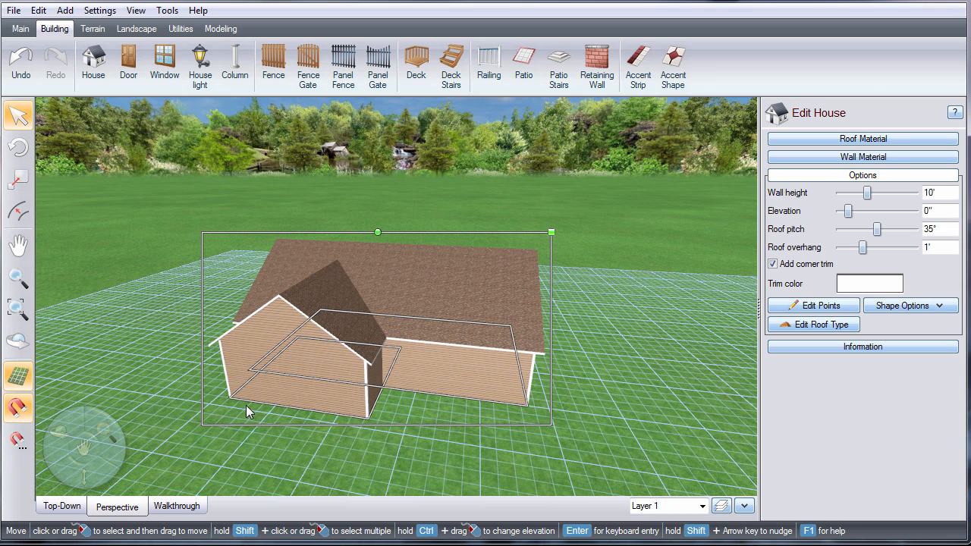
- Add the white Door65 entry door to the front wall of the main house section, near the projecting section
click(186, 317)
click(129, 61)
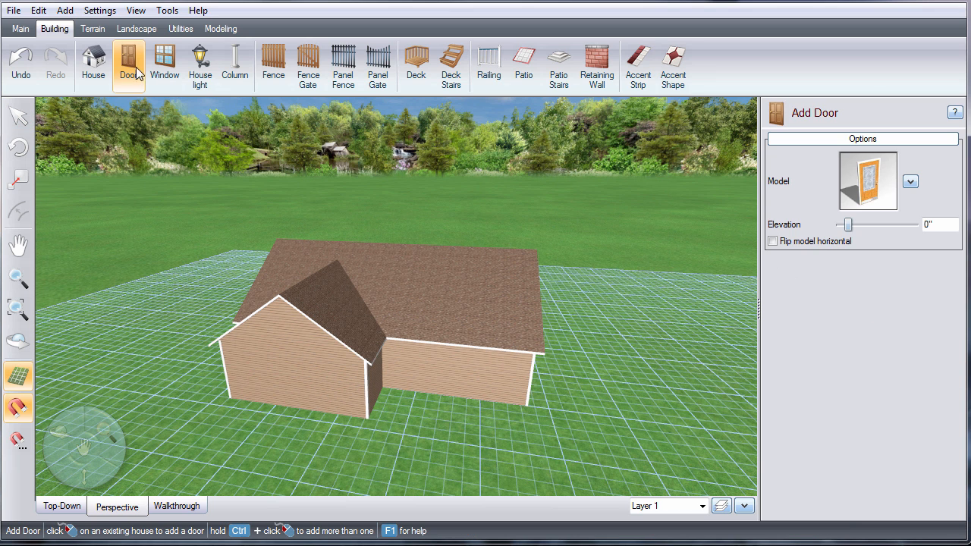
click(872, 193)
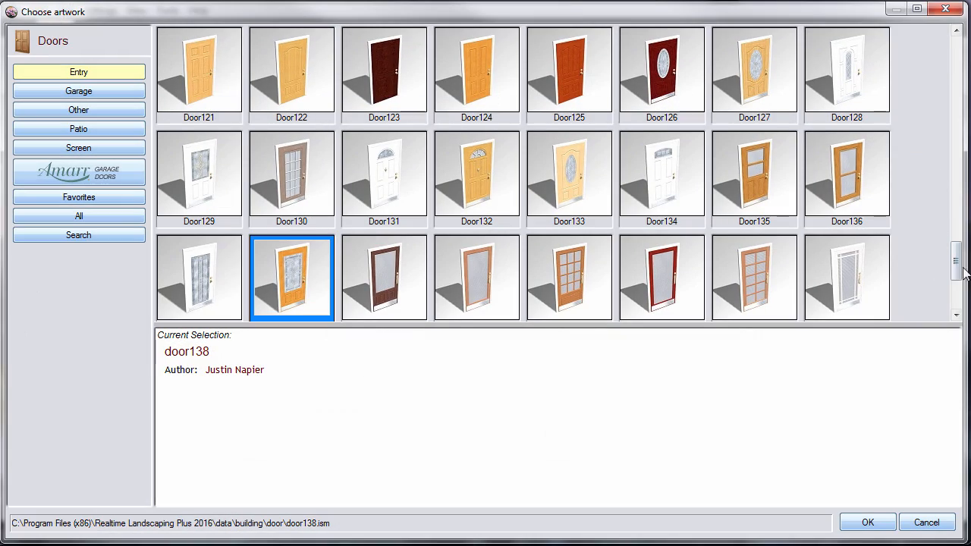
drag(961, 276, 952, 167)
double_click(206, 174)
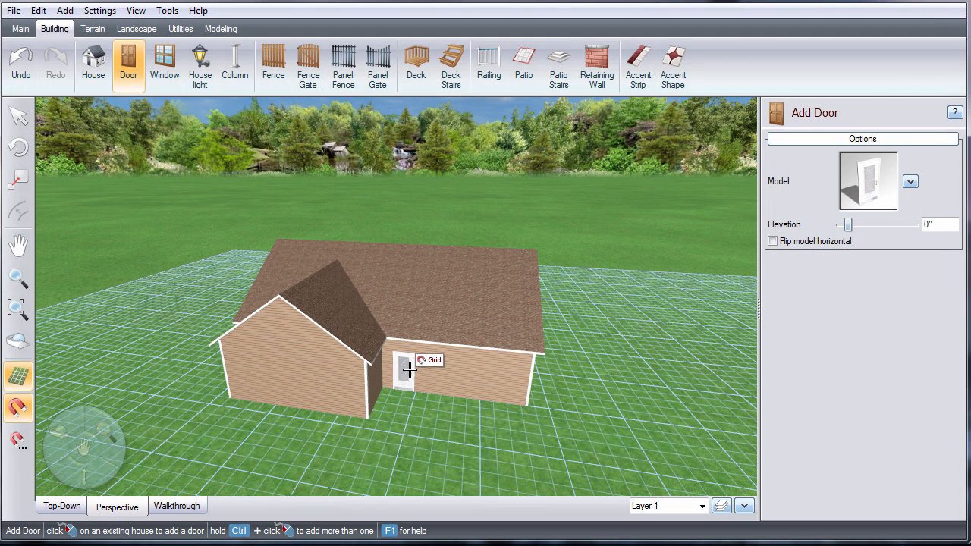
click(408, 370)
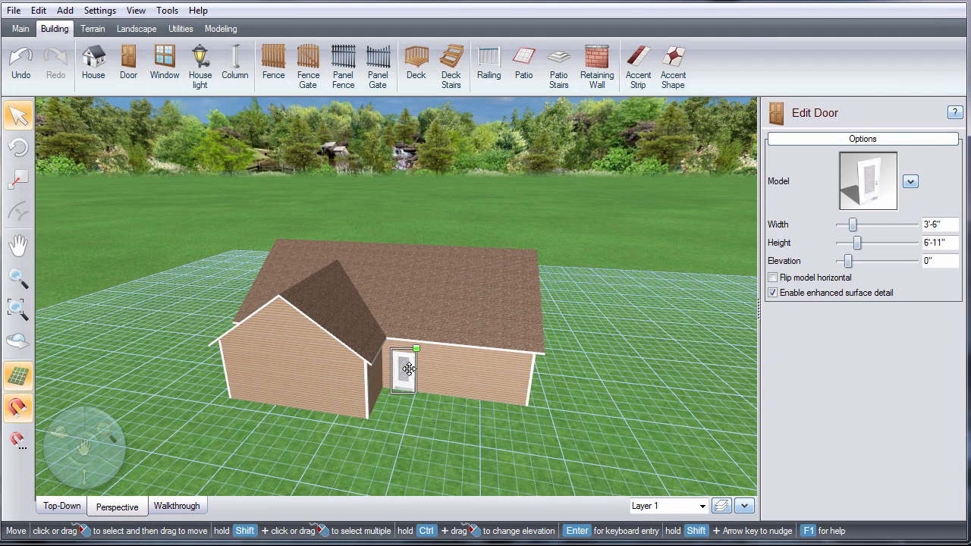
- Add Garage Door159 from the Amarr garage doors to the front gable wall of the small section
click(125, 70)
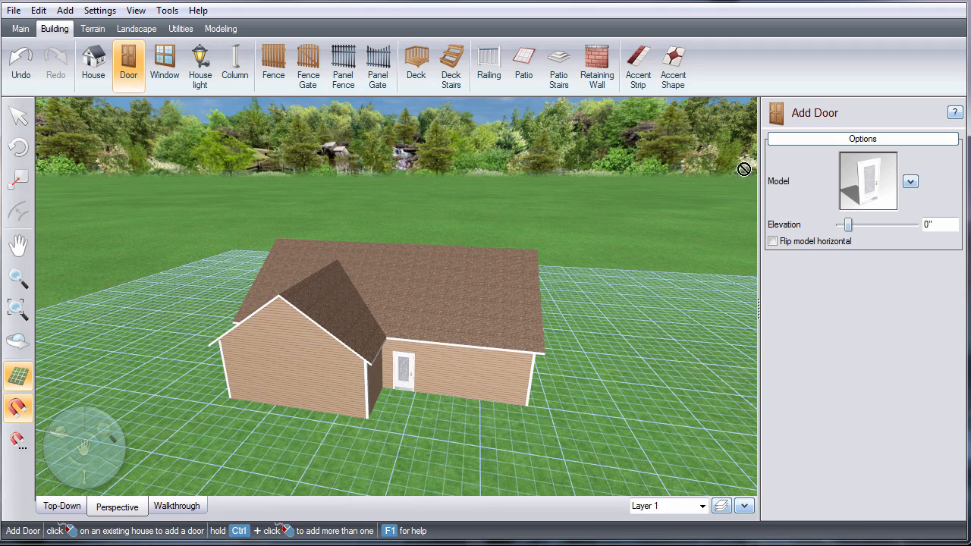
click(877, 193)
click(119, 180)
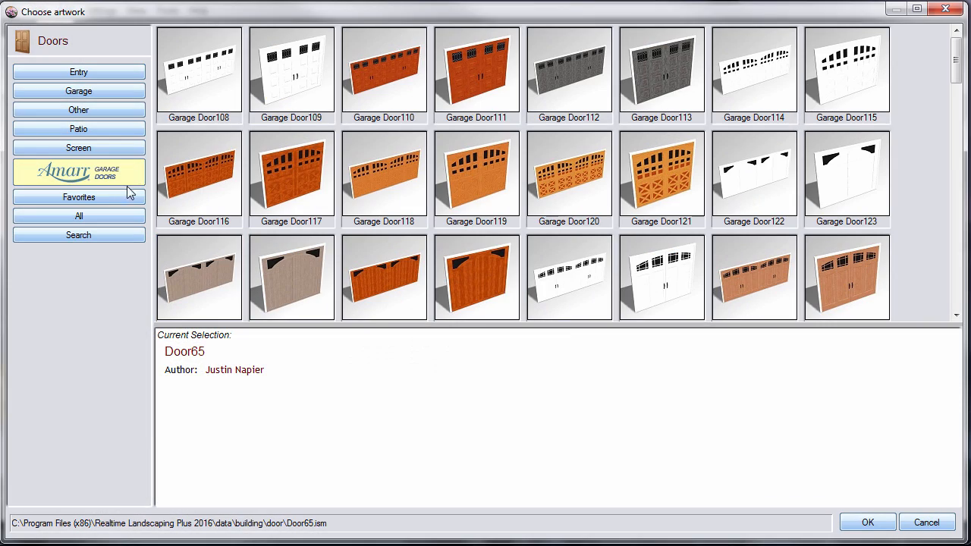
drag(960, 80, 956, 160)
double_click(457, 174)
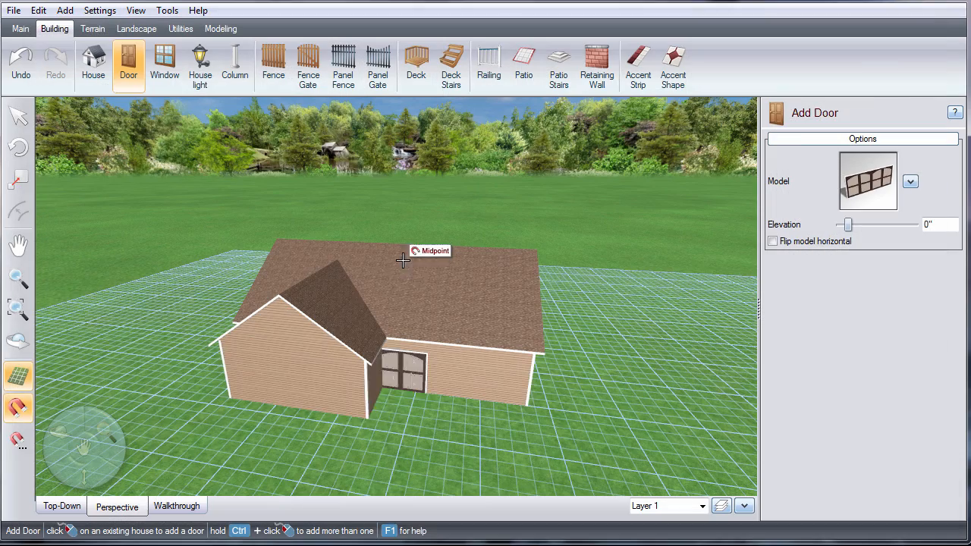
click(314, 373)
- Add the white double Patio Door6 near one end of the main section's rear wall
middle_drag(571, 361, 279, 332)
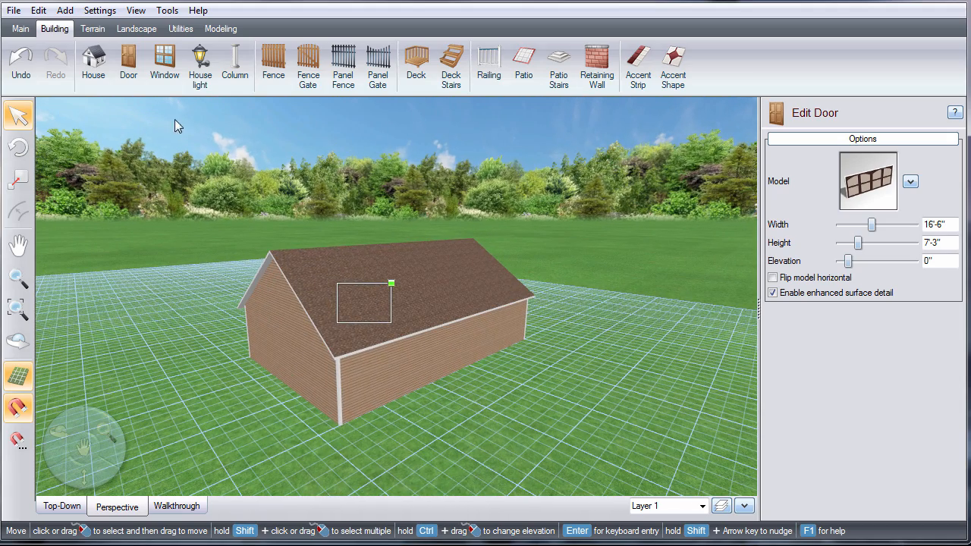
click(127, 68)
click(889, 191)
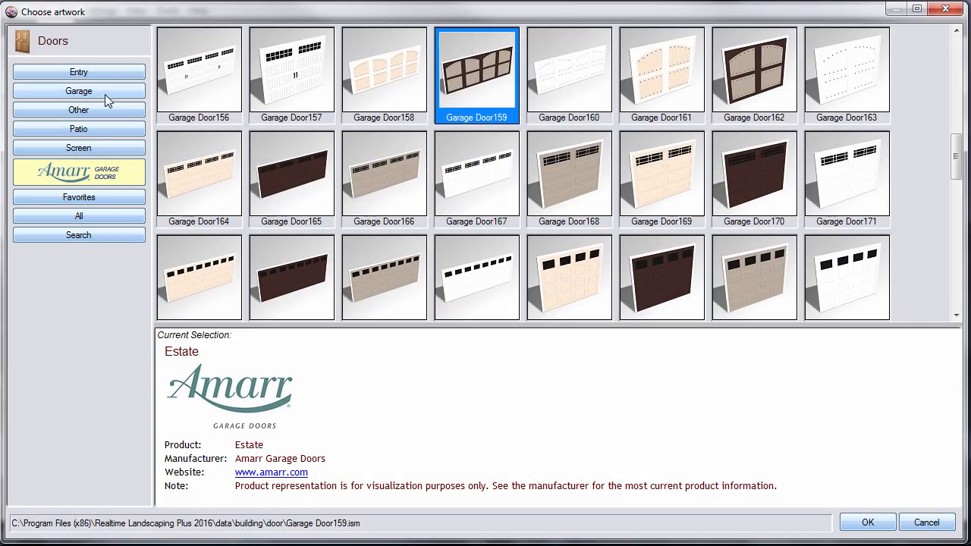
click(92, 130)
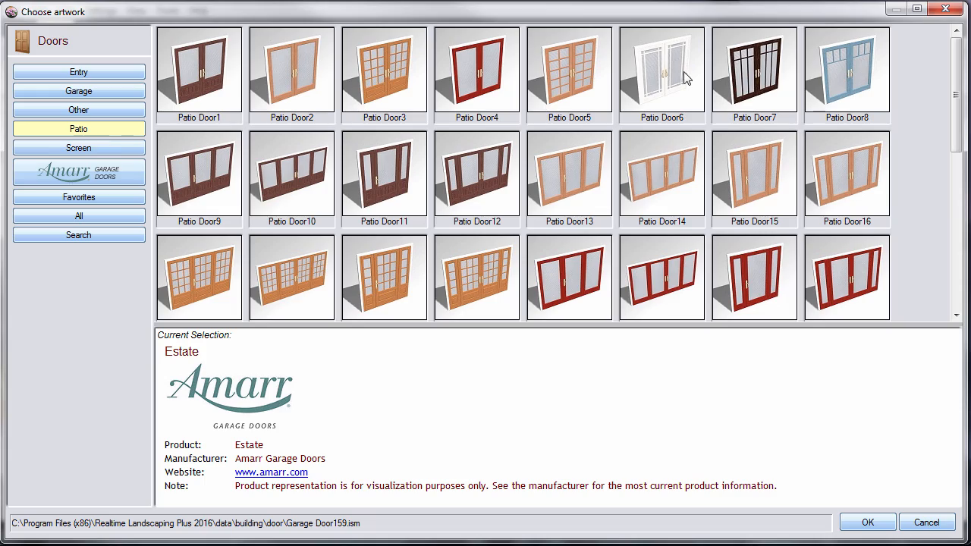
double_click(685, 78)
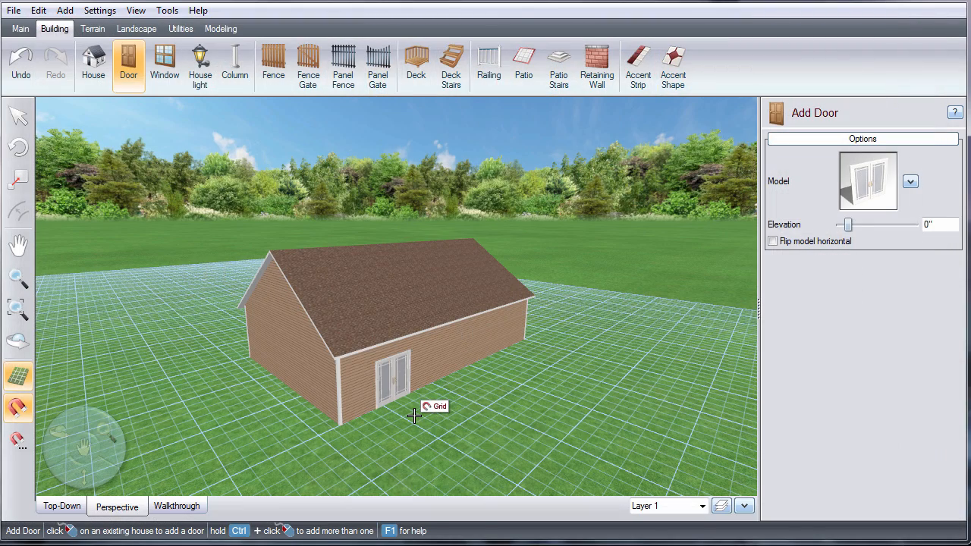
click(413, 415)
click(226, 415)
- Add window23b windows at 3' elevation to the front, gable-end and rear walls of the main section
middle_drag(192, 389, 540, 423)
click(163, 65)
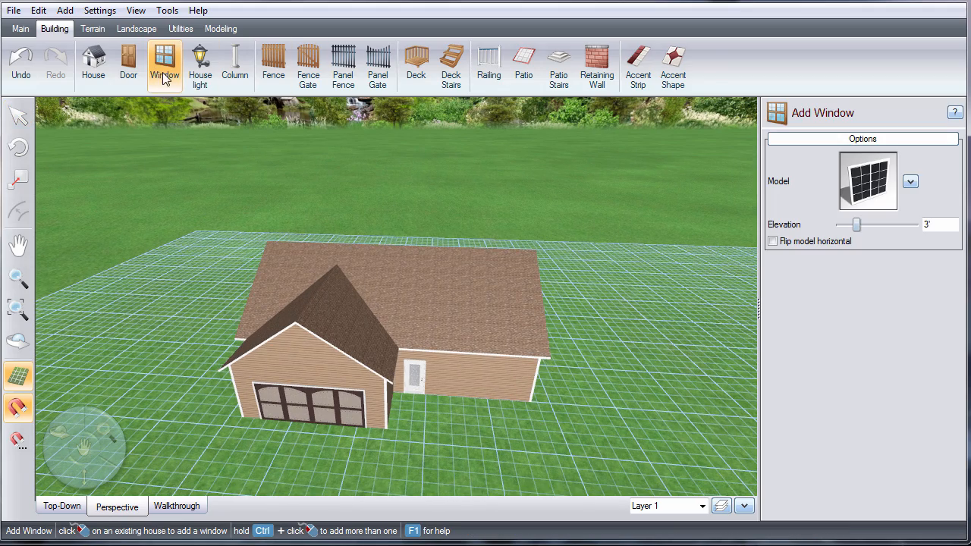
click(488, 426)
middle_drag(488, 425, 221, 108)
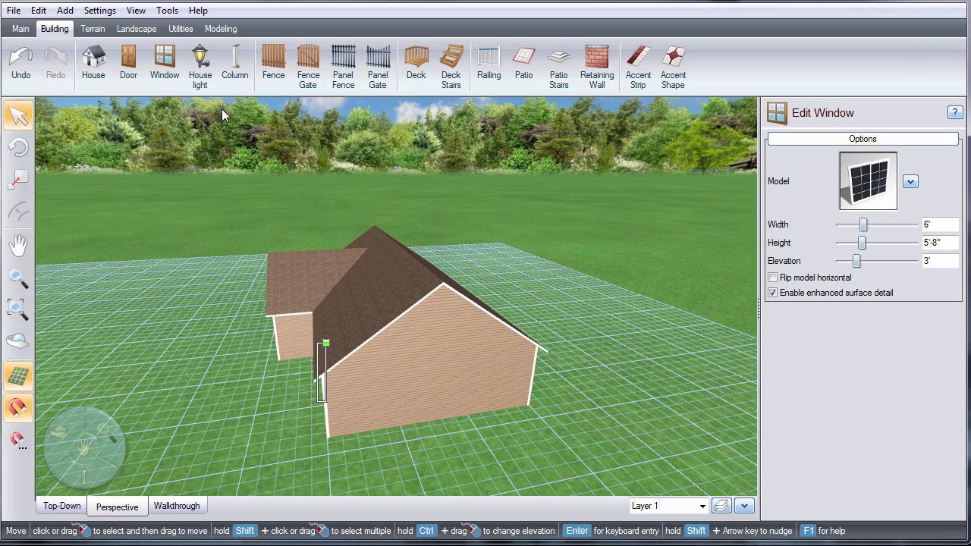
click(164, 62)
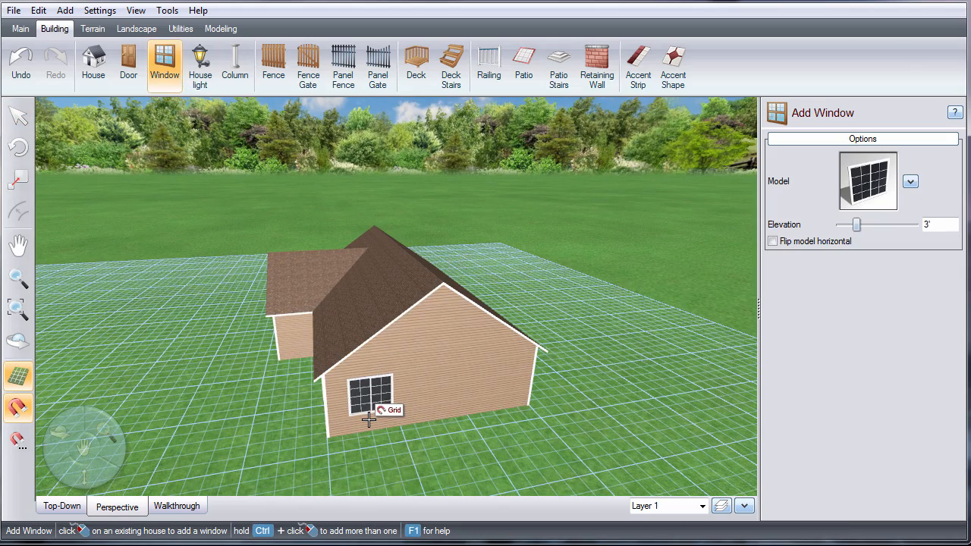
ctrl+click(384, 421)
middle_drag(595, 414, 355, 408)
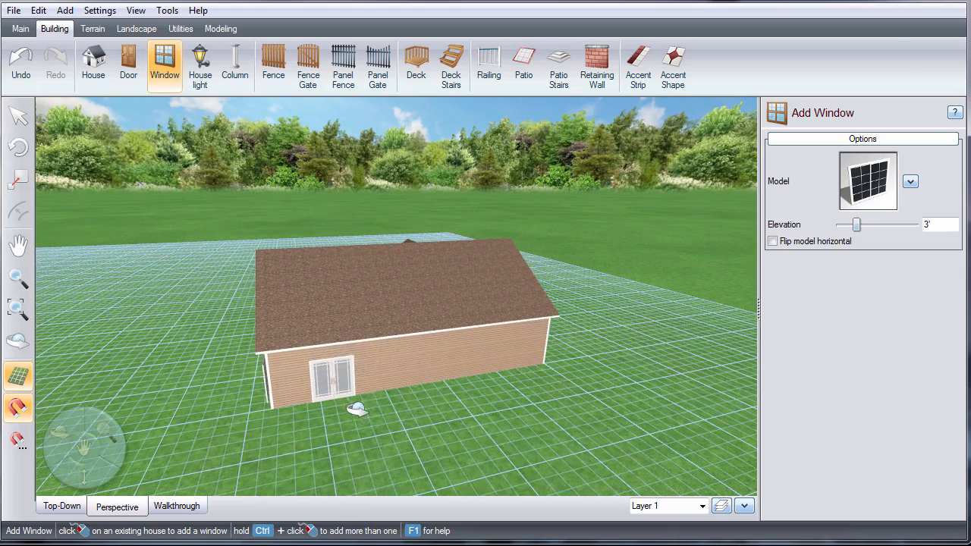
click(496, 393)
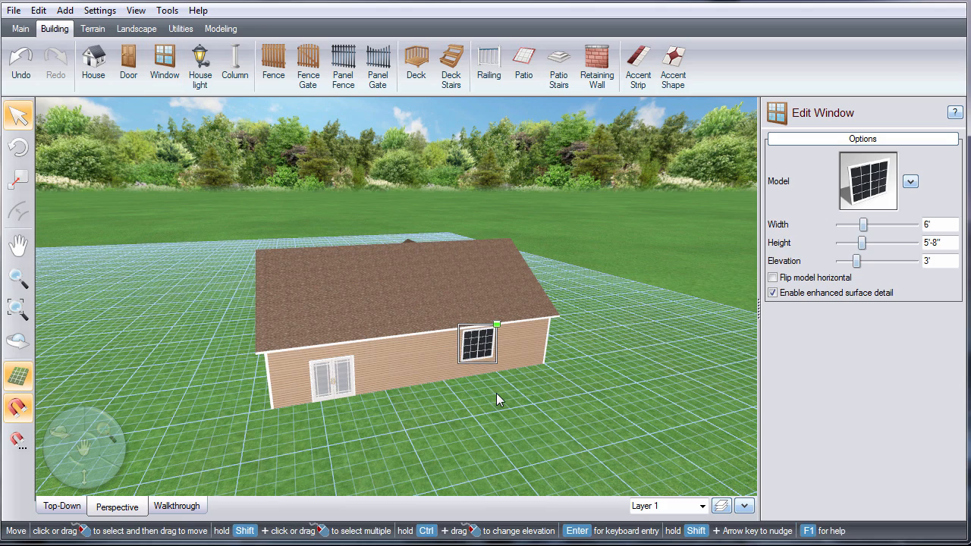
- Add Window22b windows to the rear wall, near its far end and on both sides of the patio doors, and to the gable-end wall
click(165, 63)
click(884, 202)
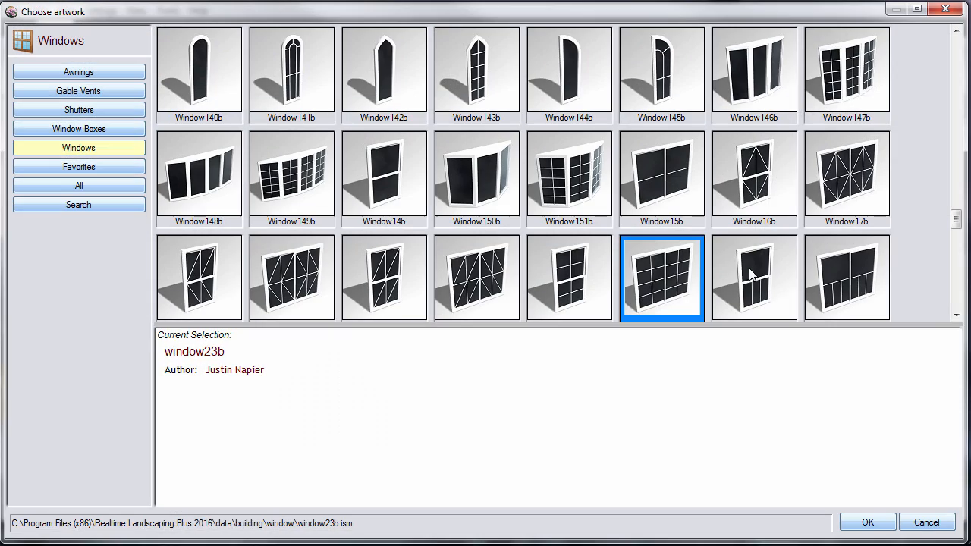
double_click(591, 274)
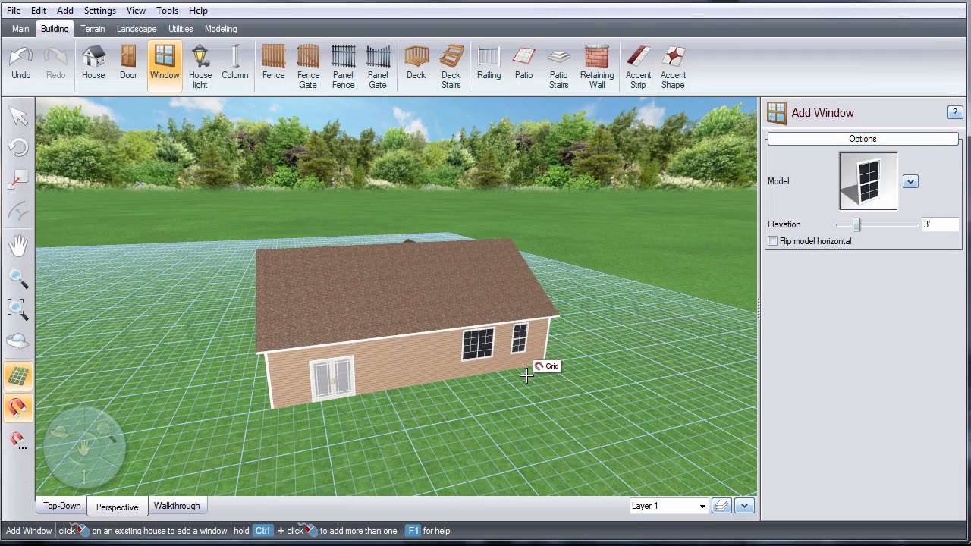
middle_drag(548, 372, 527, 388)
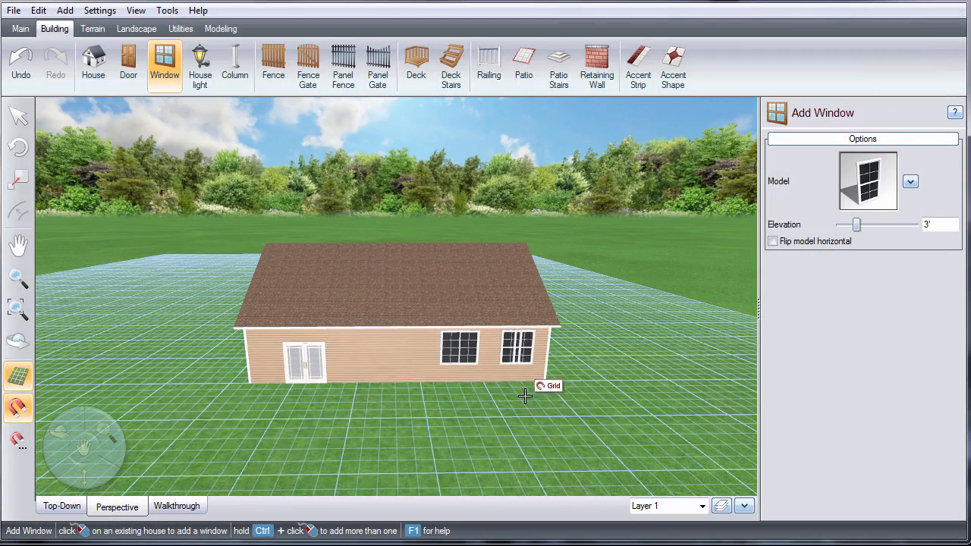
click(354, 384)
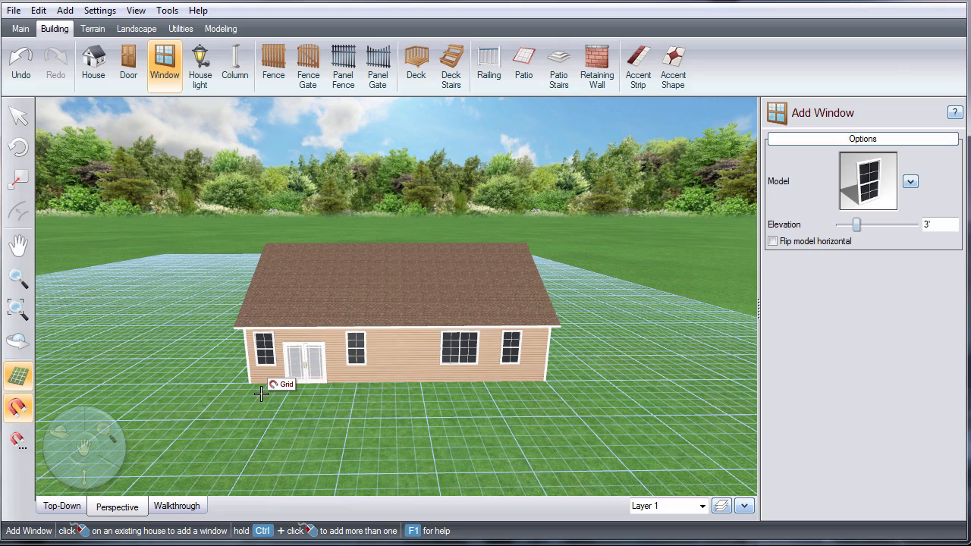
middle_drag(260, 394, 479, 418)
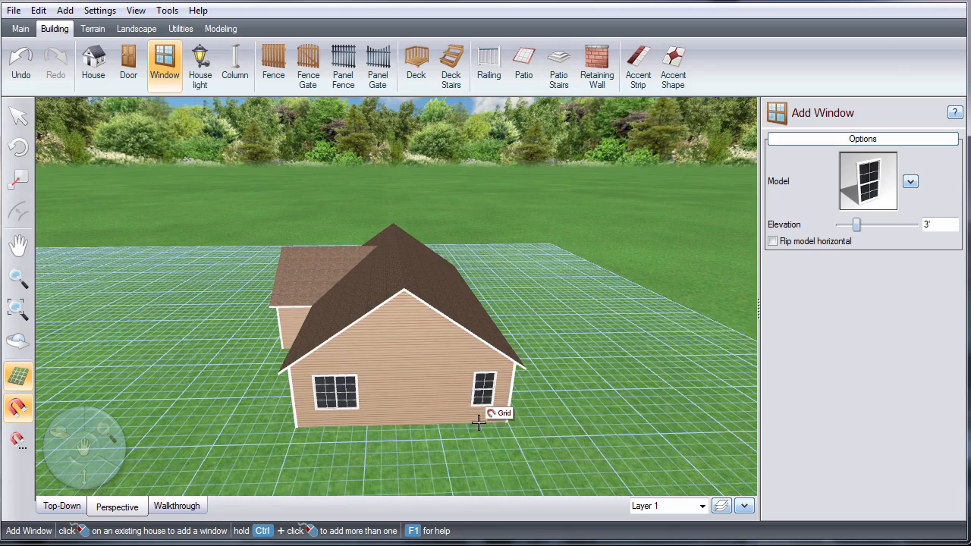
- Turn off snapping and add a narrow multi-pane window at 3' elevation on the front wall beside the entry door
middle_drag(349, 408, 536, 410)
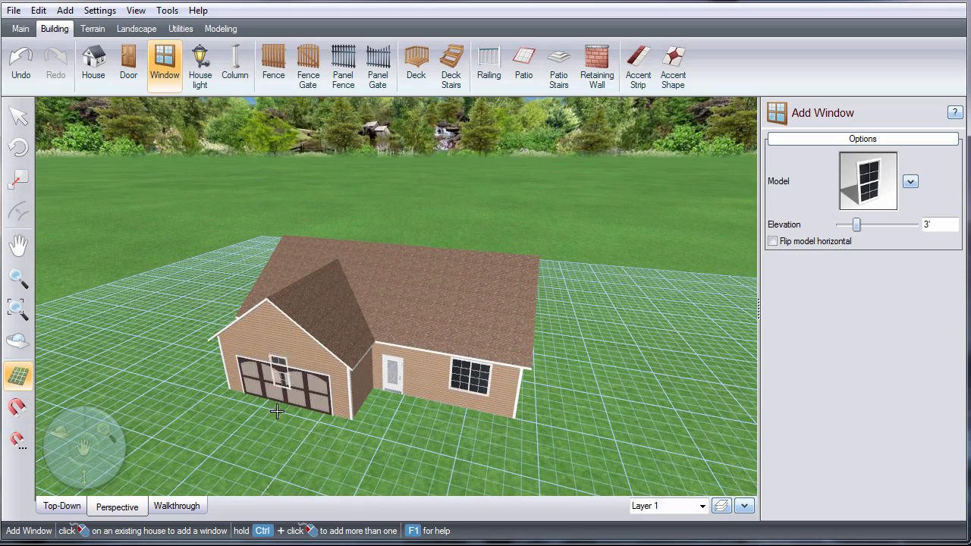
click(872, 198)
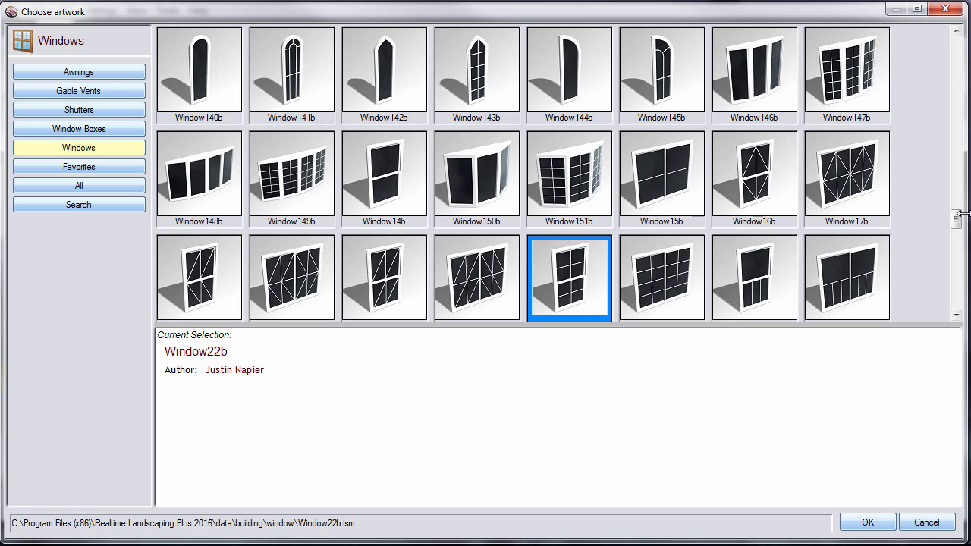
scroll(682, 235, up, 3)
double_click(410, 281)
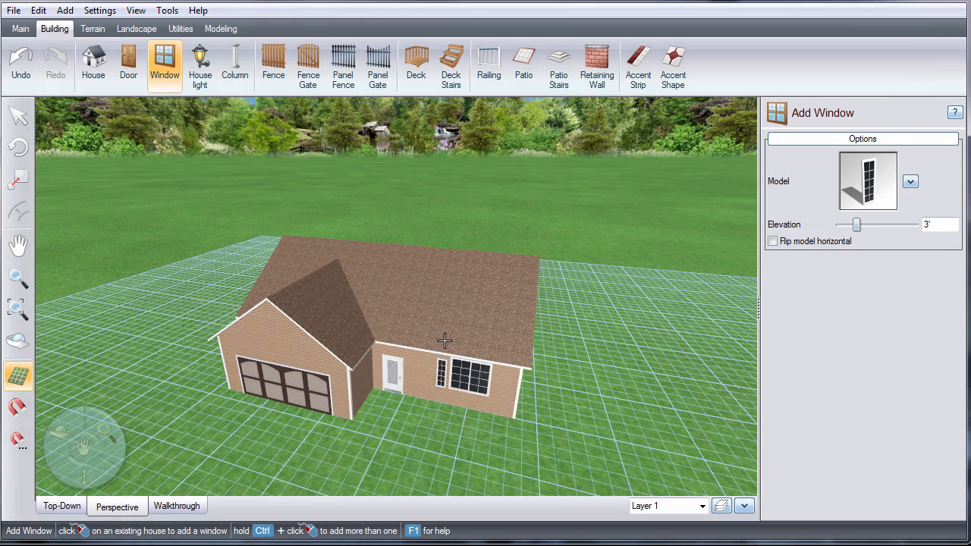
click(414, 357)
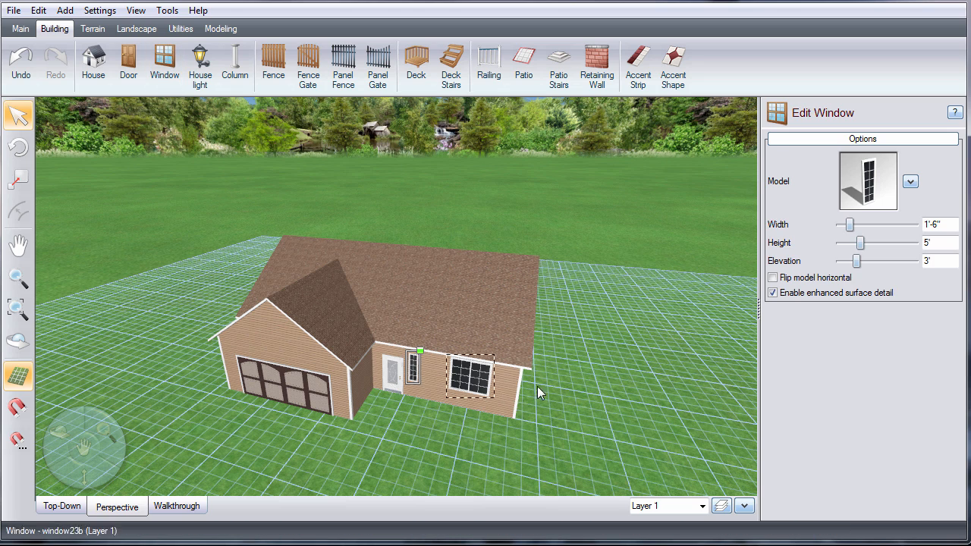
click(557, 390)
- Lower the narrow window beside the entry door to an elevation of 2'
click(410, 375)
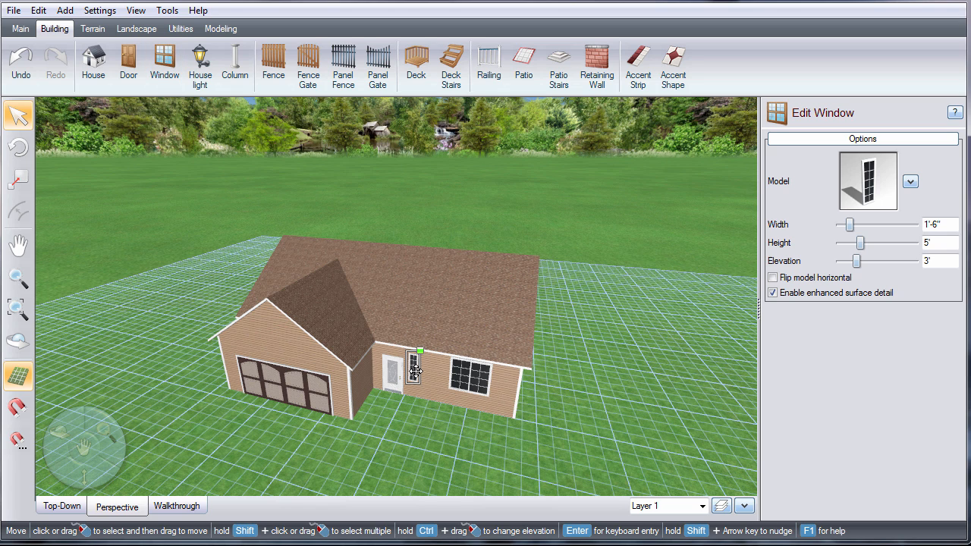
ctrl+drag(412, 367, 413, 373)
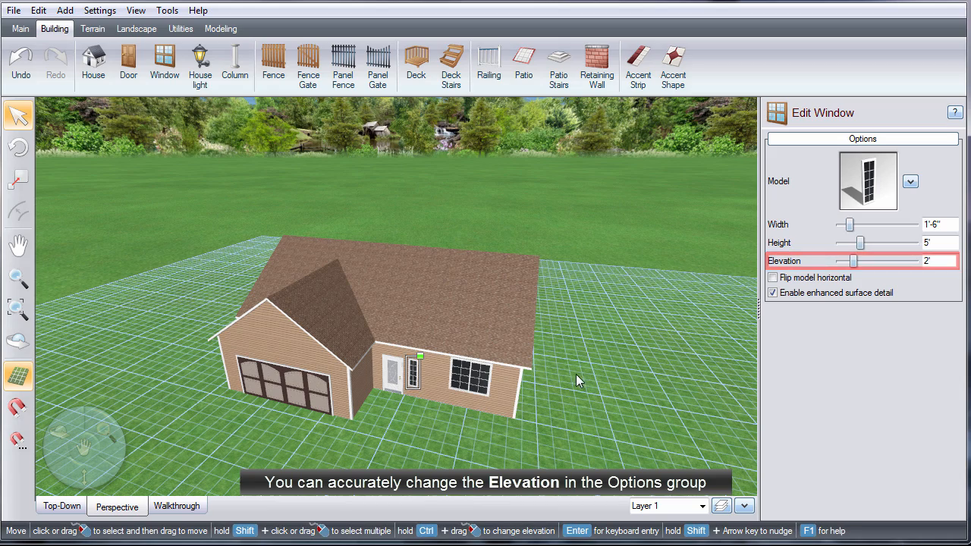
click(582, 375)
- Draw a four-sided patio about 7' wide in front of the entry door, against the small section's side wall, with snapping off
middle_drag(579, 410, 612, 402)
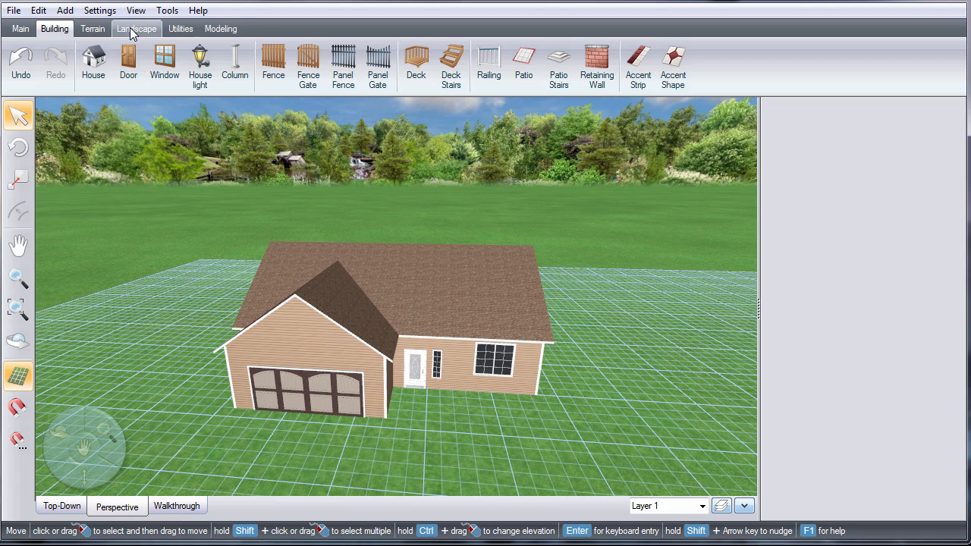
click(523, 65)
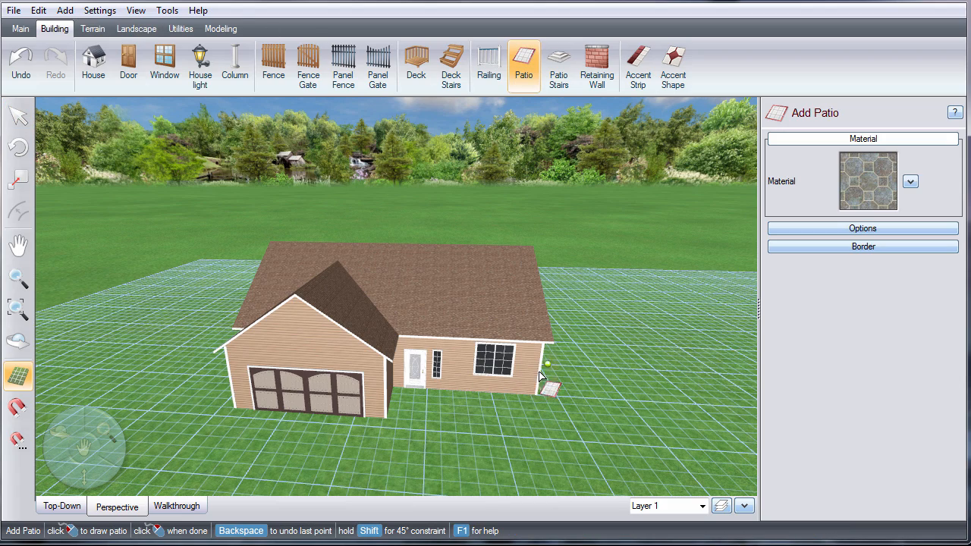
middle_drag(539, 371, 477, 419)
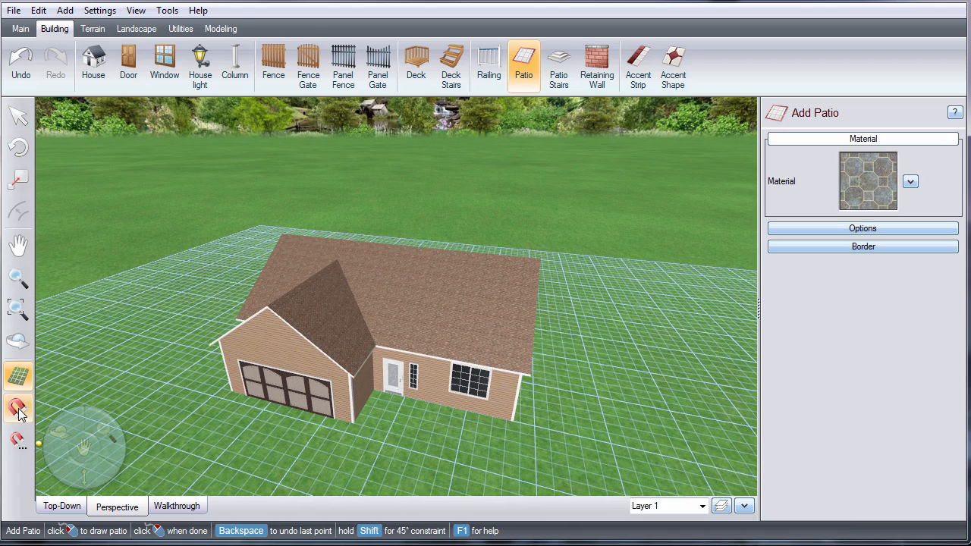
click(18, 410)
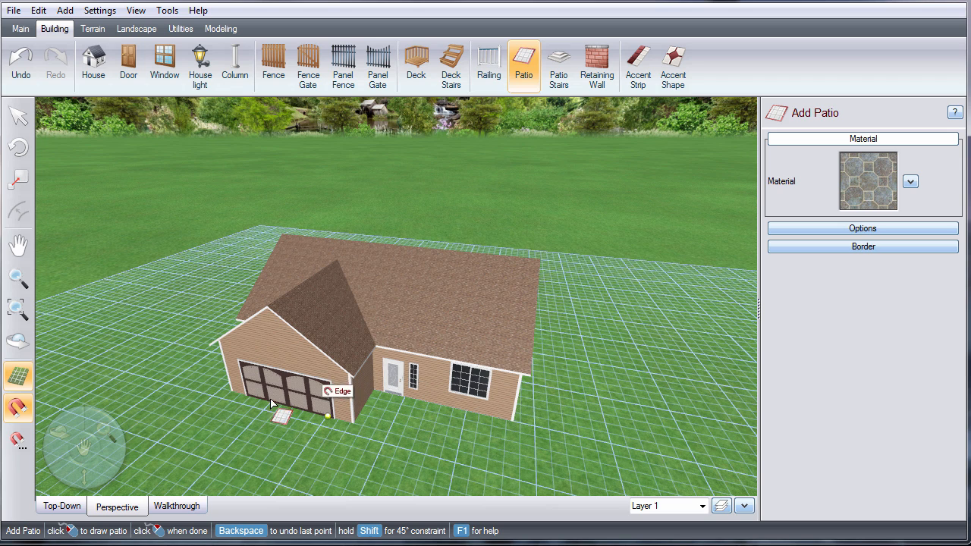
click(18, 409)
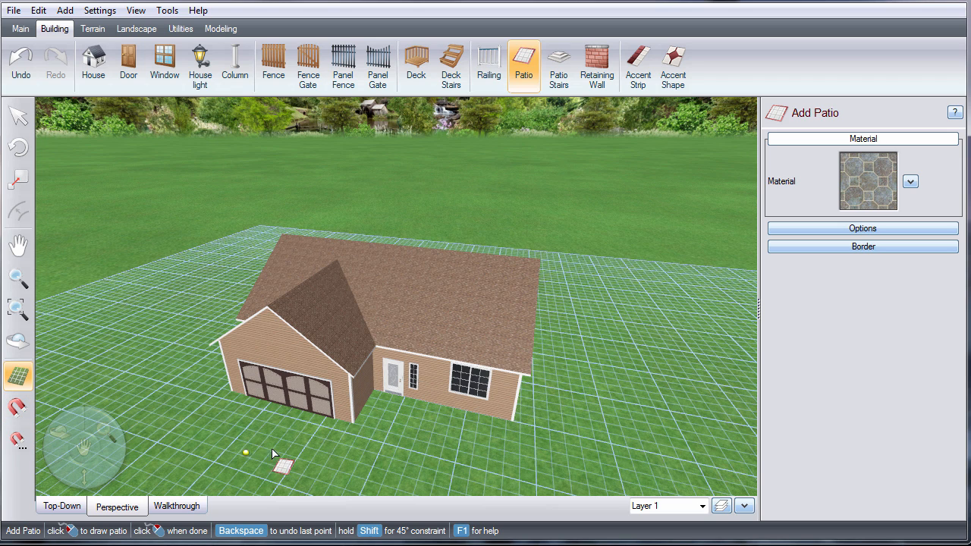
click(362, 416)
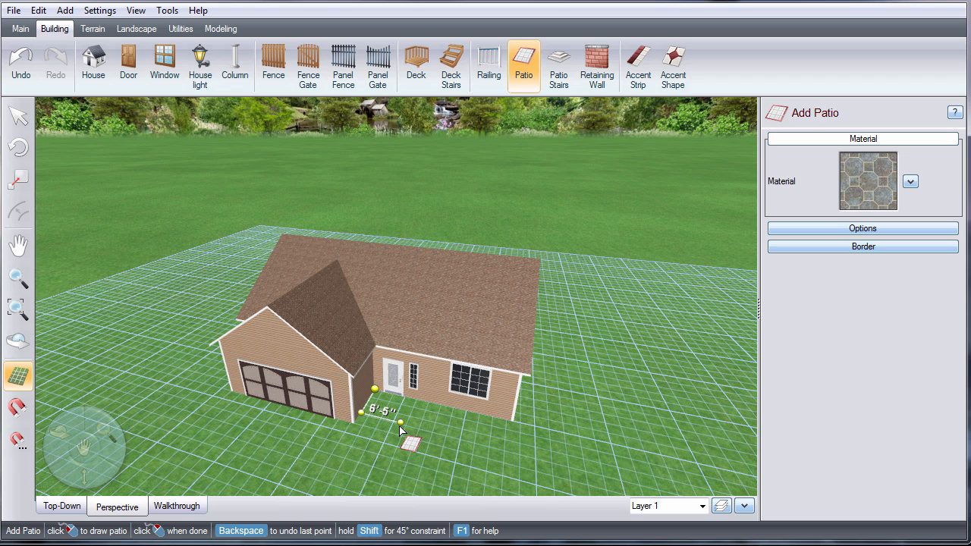
click(409, 434)
click(424, 402)
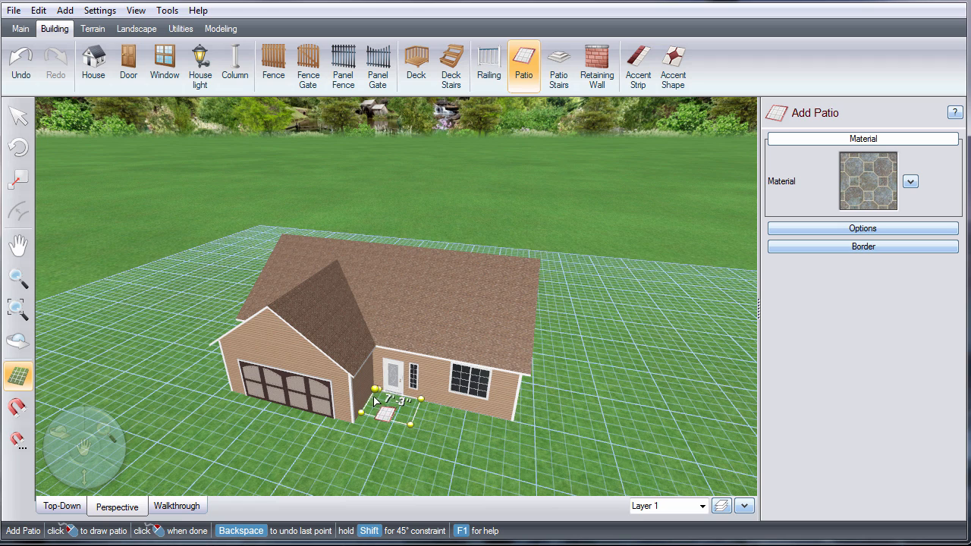
click(373, 393)
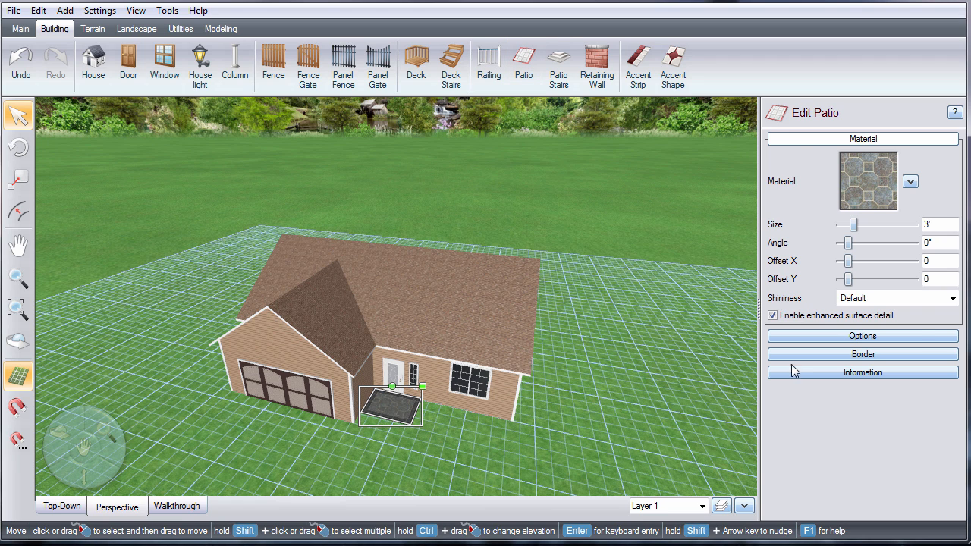
- Set the height of the patio in front of the entry door to 1'
click(911, 338)
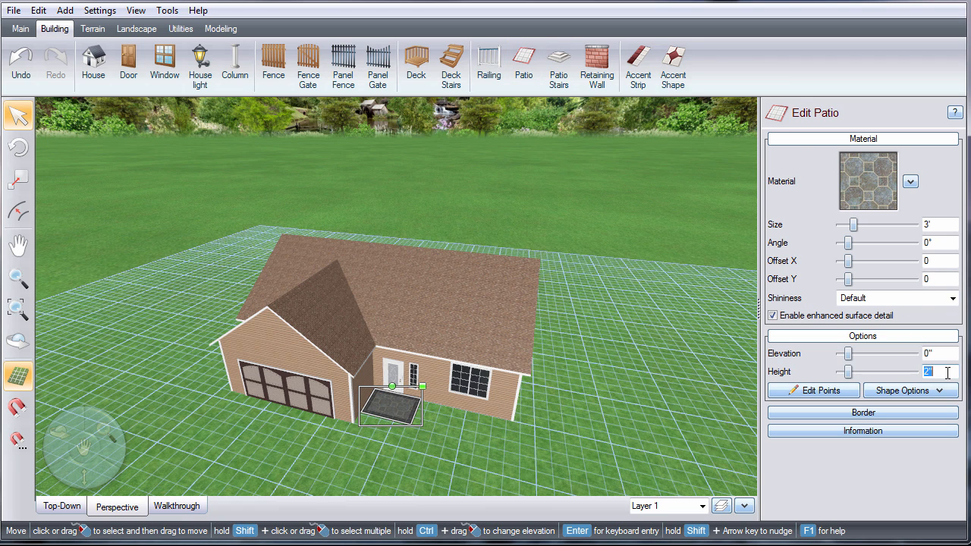
text(1')
key(Return)
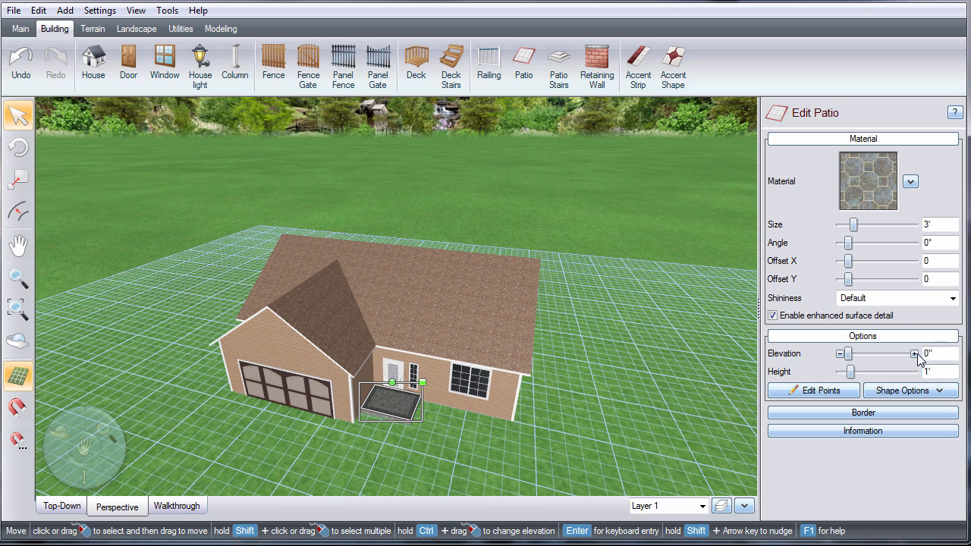
- Raise the entry door to an elevation of 1'
click(389, 372)
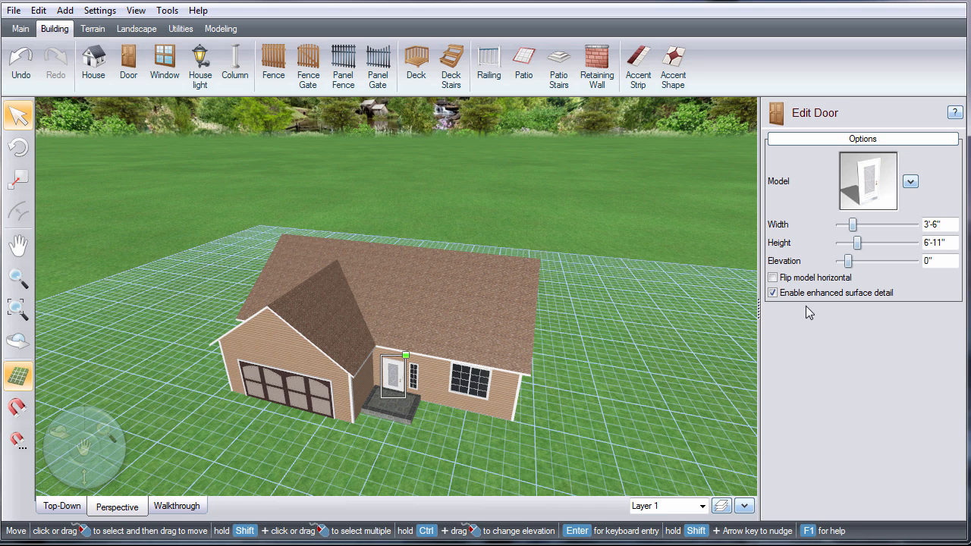
click(936, 261)
text(1')
key(Return)
click(426, 440)
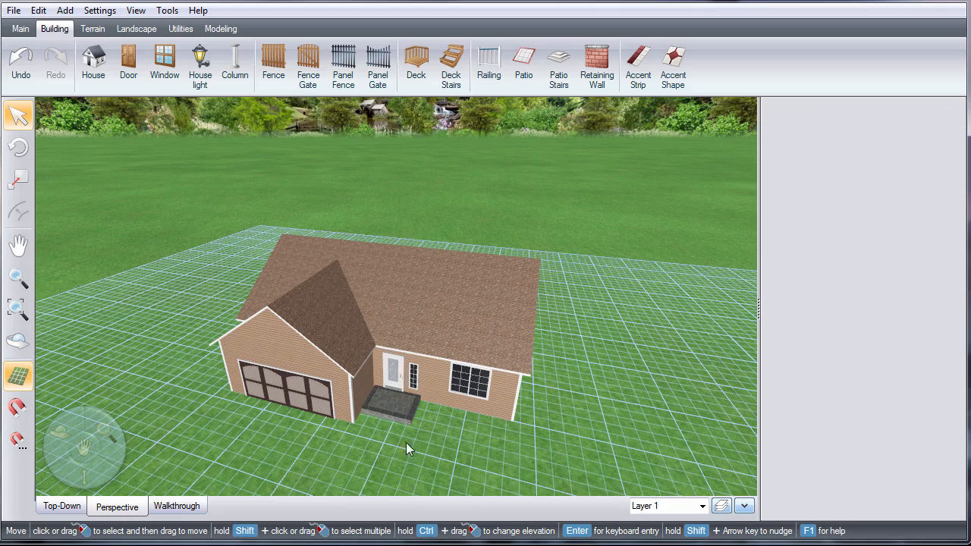
- Draw a straight 20' wide driveway path about 26' long, starting at the garage door, with snapping on
middle_drag(341, 394, 414, 284)
scroll(419, 437, down, 1)
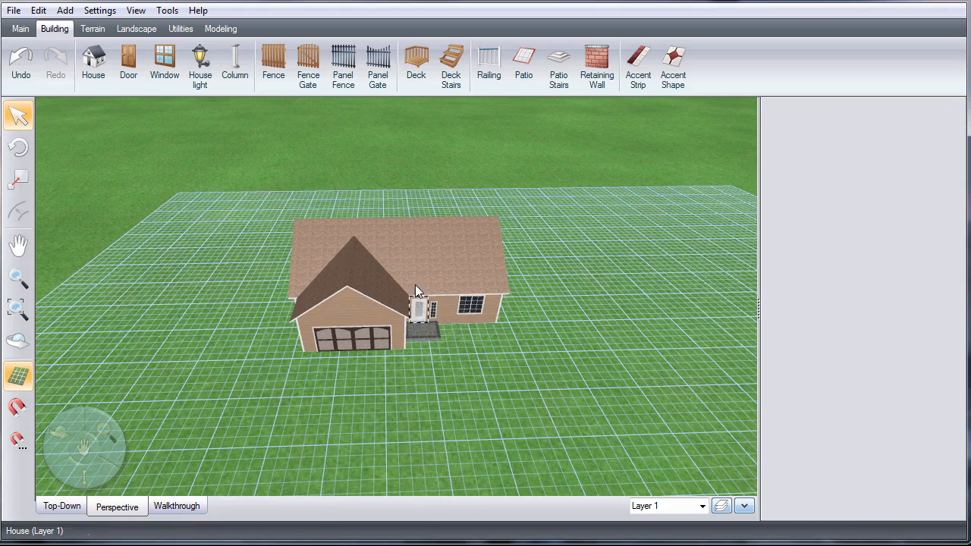
click(137, 28)
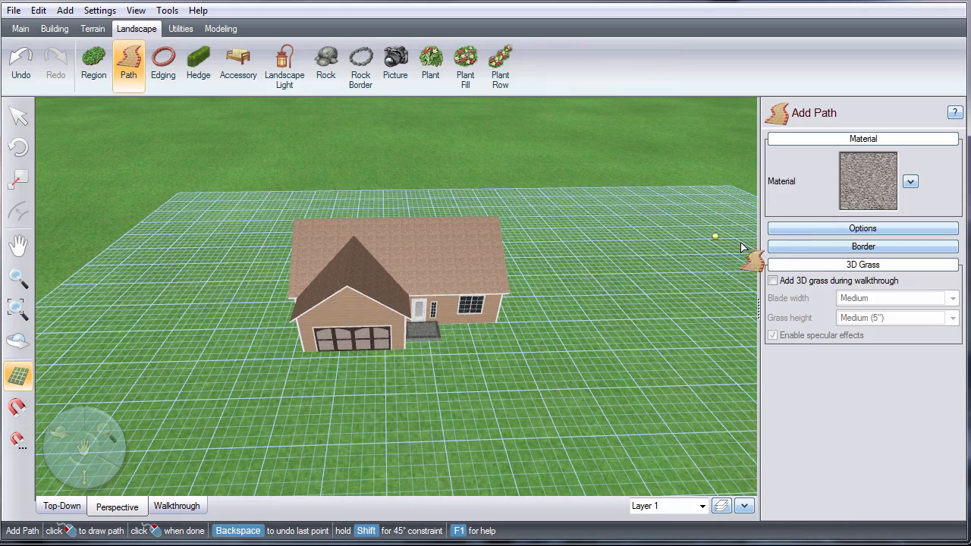
click(865, 229)
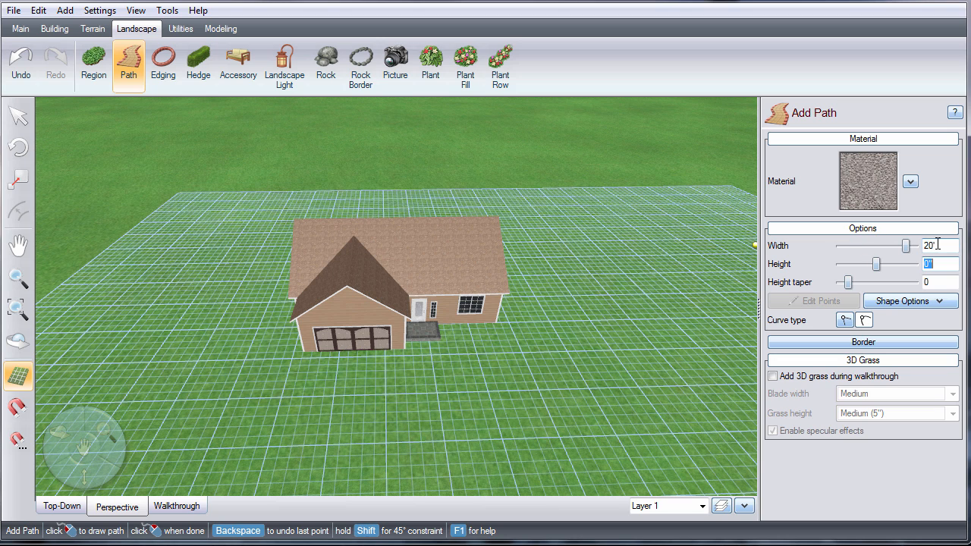
click(18, 408)
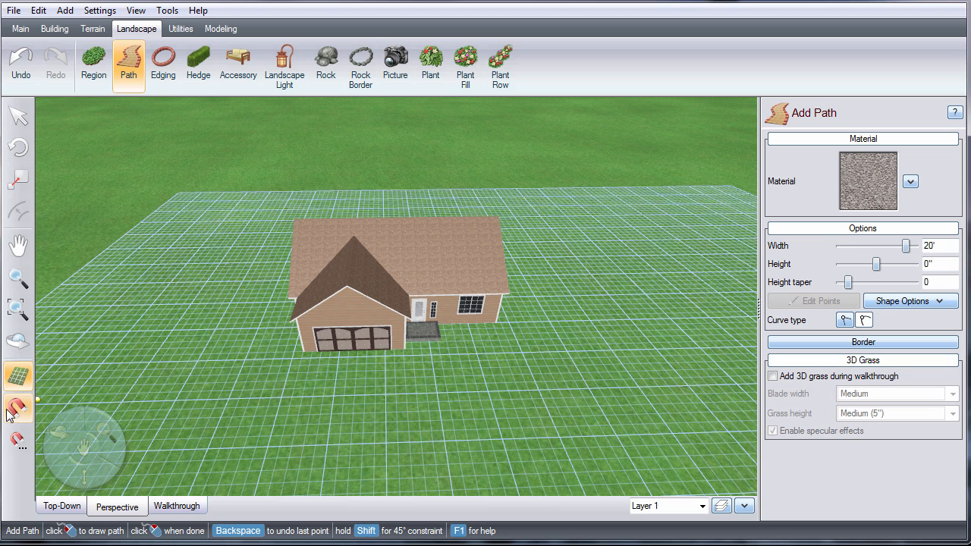
click(352, 355)
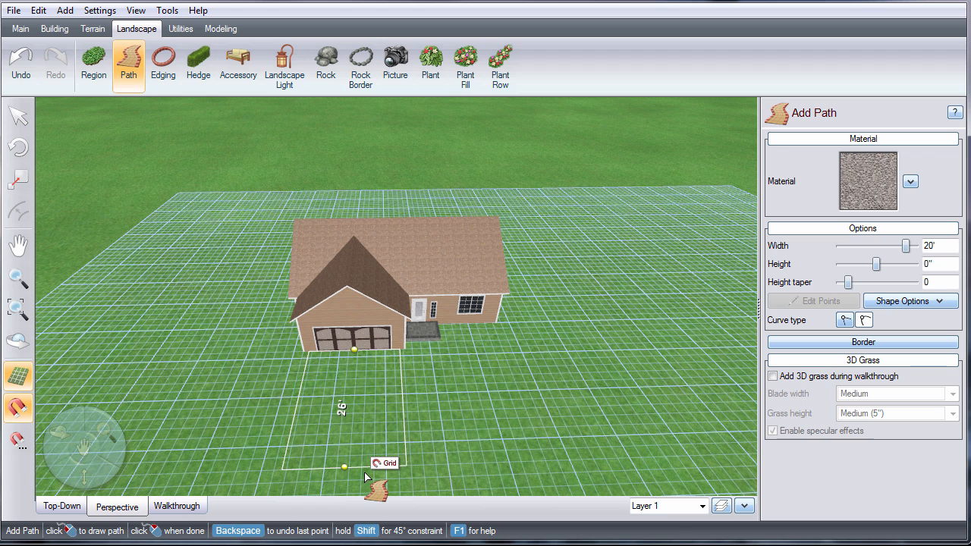
double_click(365, 474)
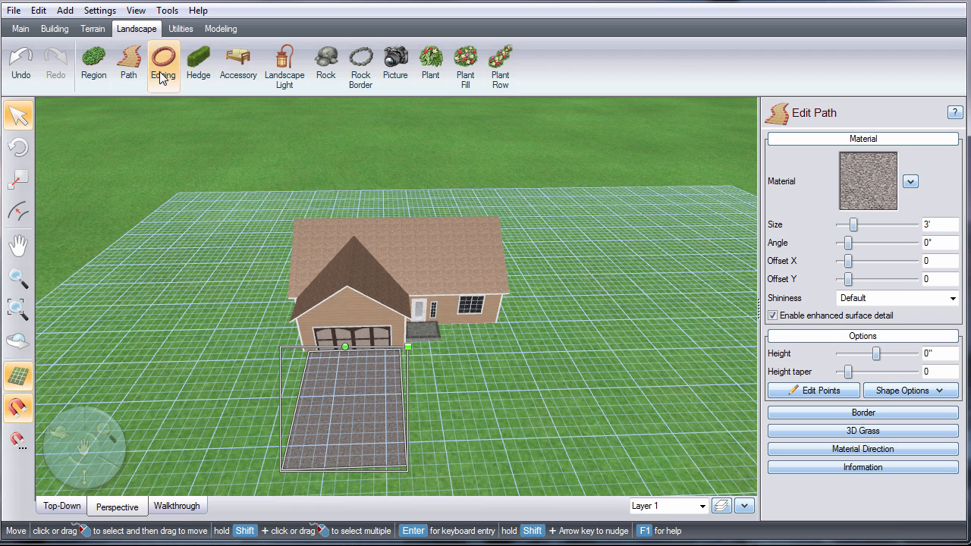
- Draw a 4' wide L-shaped walkway path with a sharp corner from the driveway to the front patio, with snapping off
click(130, 64)
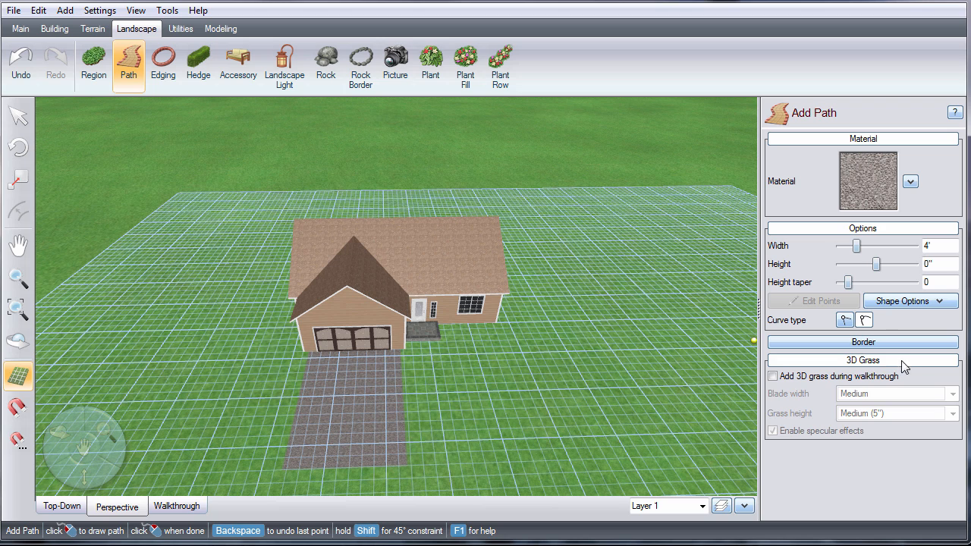
click(395, 369)
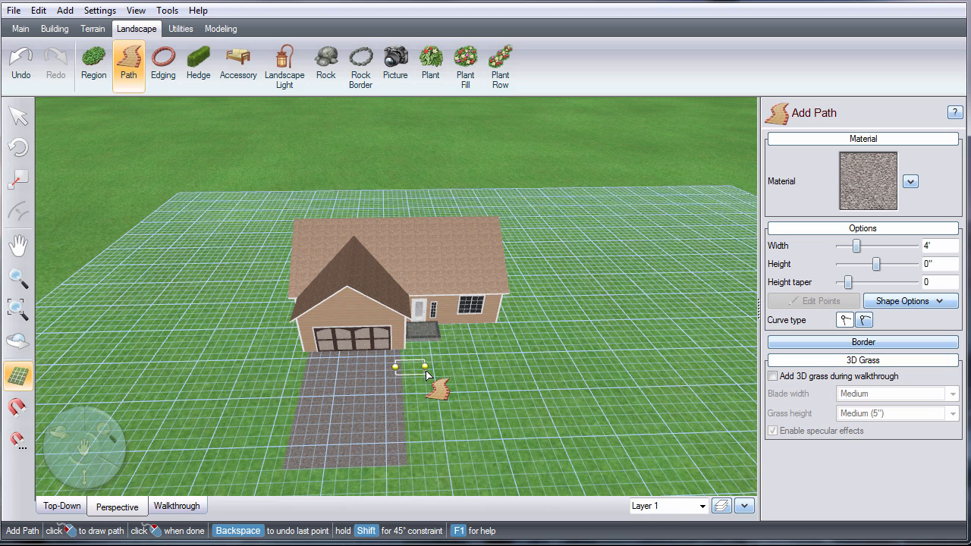
click(426, 368)
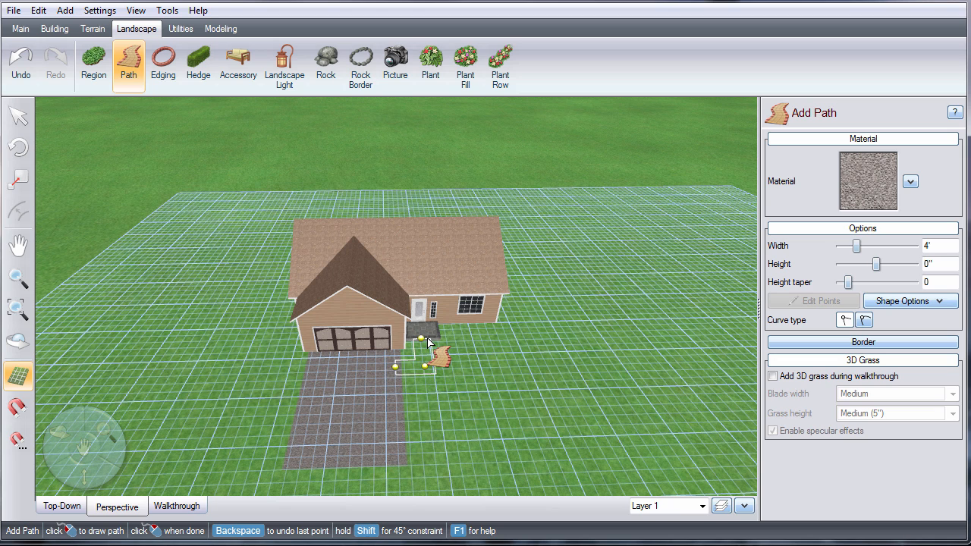
right_click(428, 339)
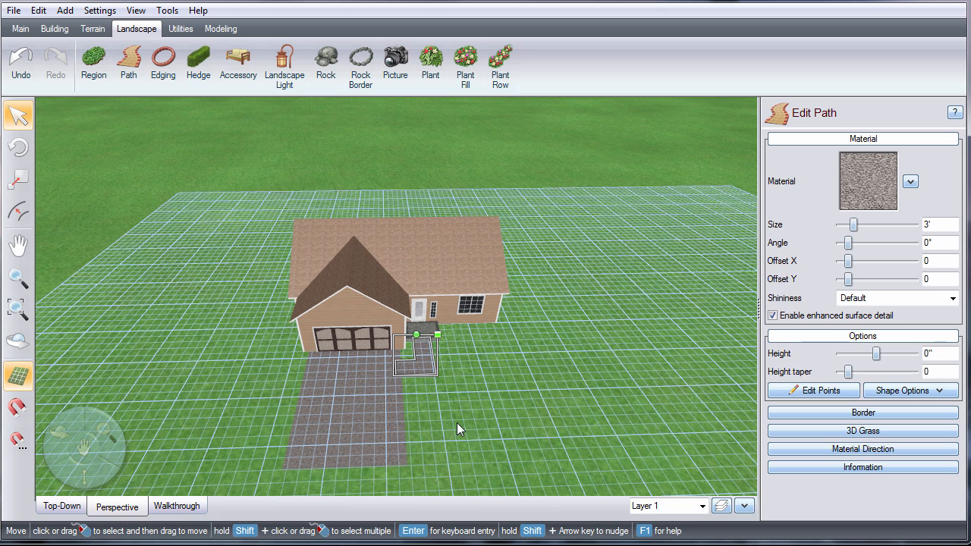
click(475, 382)
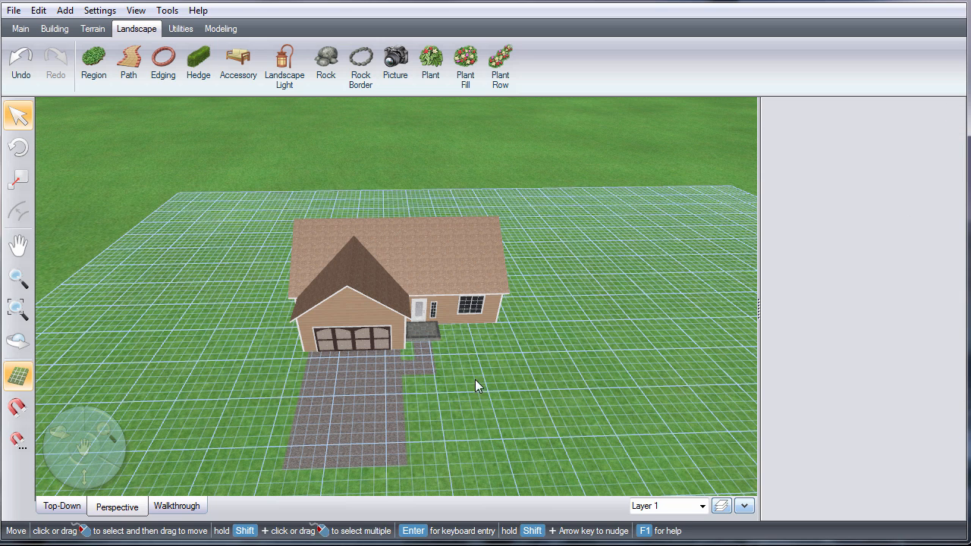
- Merge the walkway and the driveway into a single path shape
click(430, 371)
shift+click(364, 385)
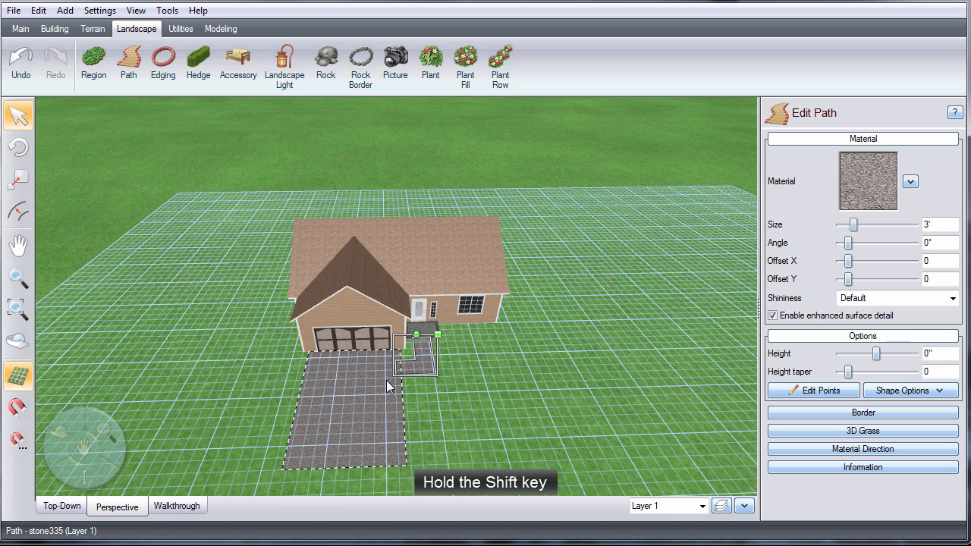
click(20, 29)
click(449, 66)
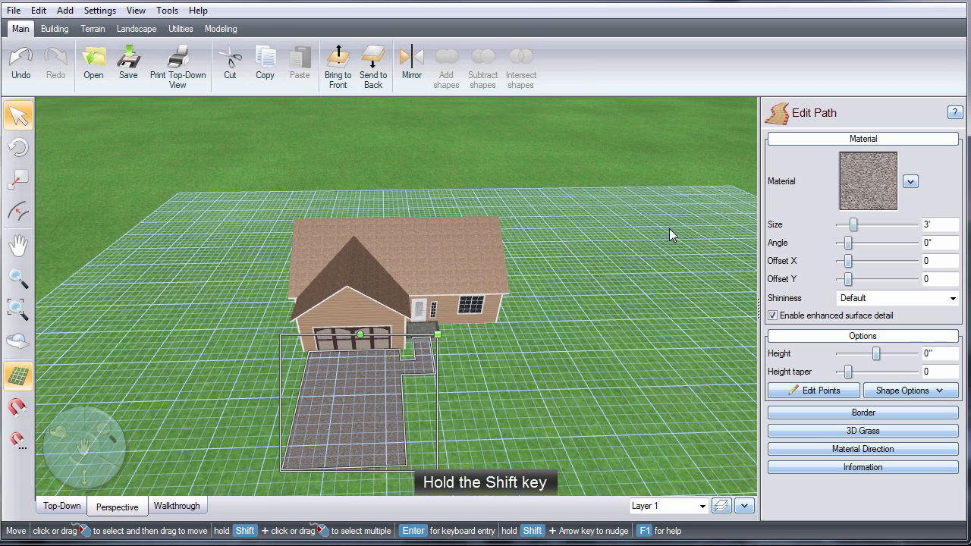
- Apply the Unilock EnduraColor material Beacon Hill Flagstone Alpine Grey - Pattern A to the merged driveway path
click(884, 192)
scroll(131, 301, down, 1)
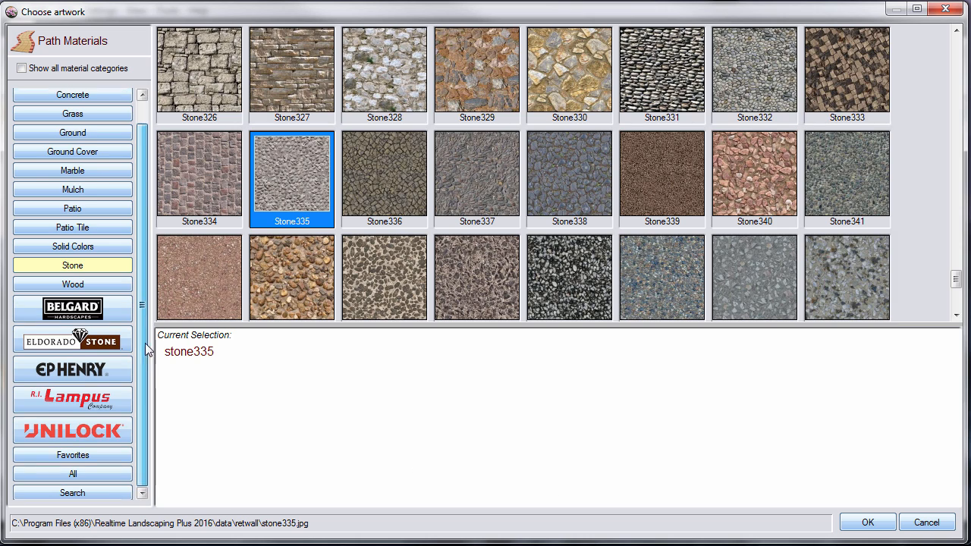
click(106, 429)
scroll(114, 379, down, 3)
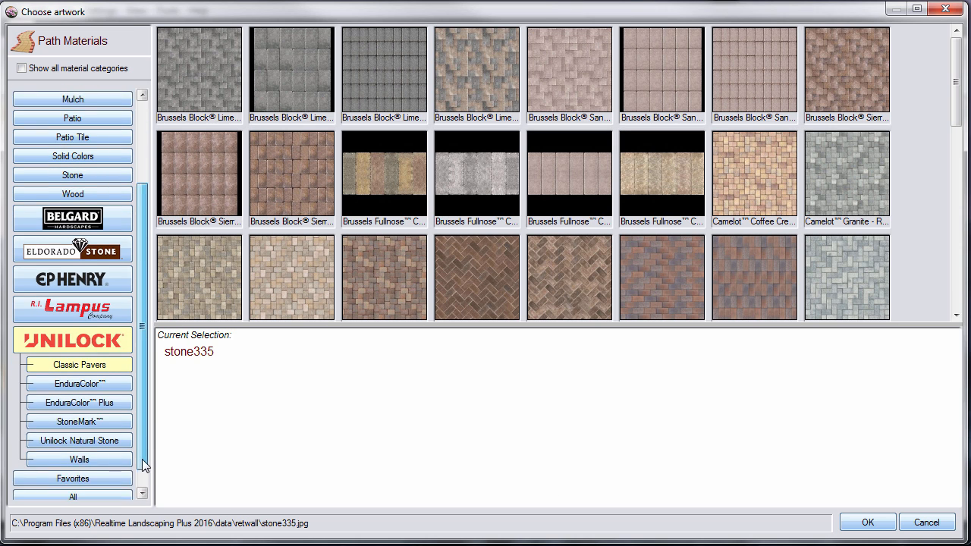
click(83, 355)
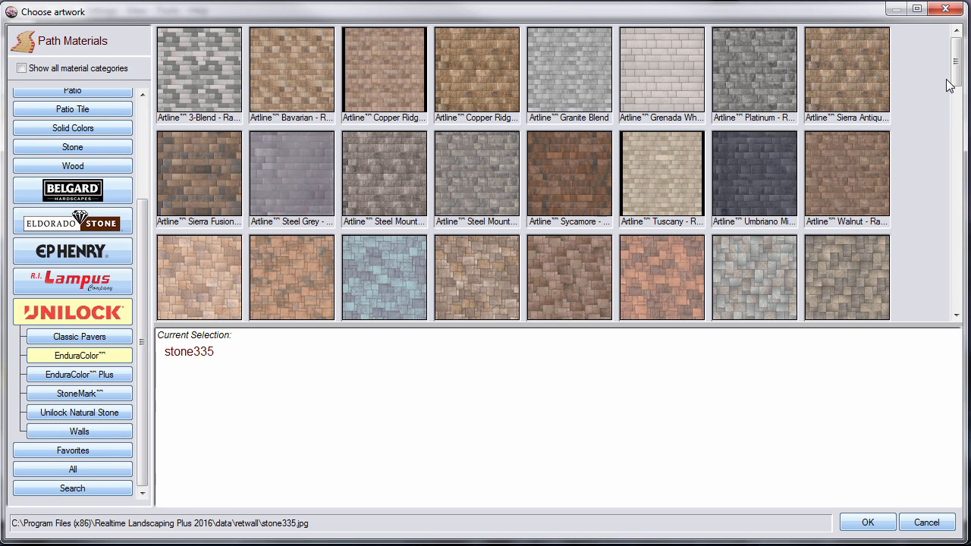
click(852, 282)
scroll(855, 292, down, 3)
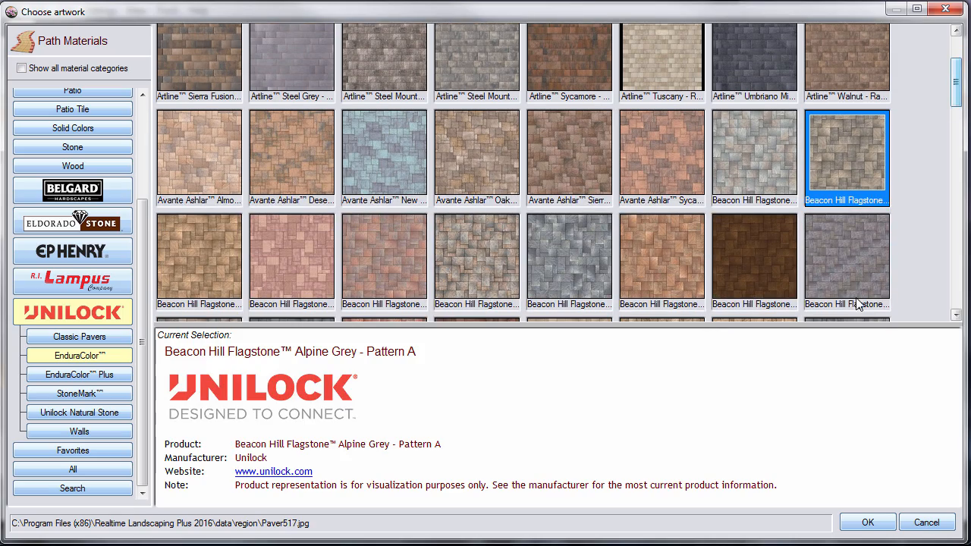
click(863, 523)
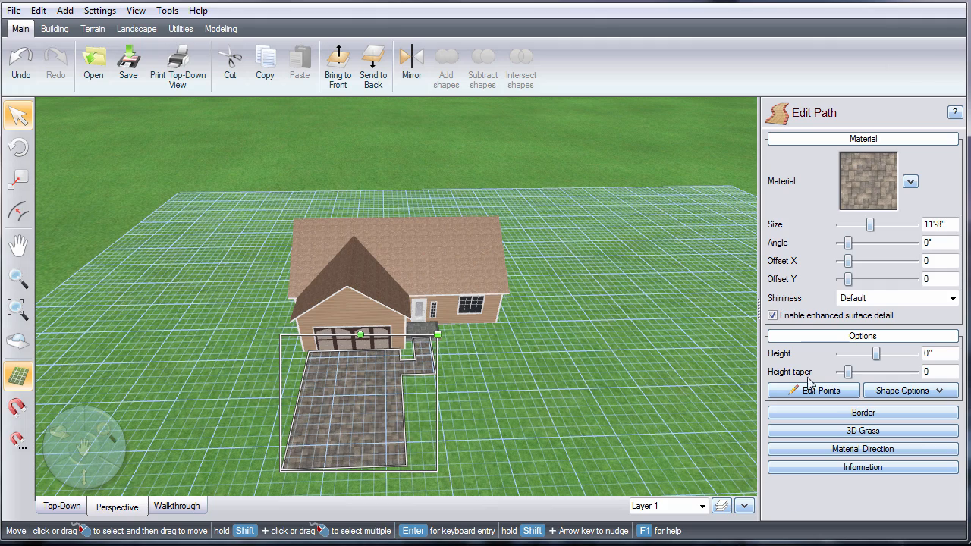
- Add a border to the driveway path using the brown running-bond brick from the R.I. Lampus Holland materials
click(848, 411)
click(798, 192)
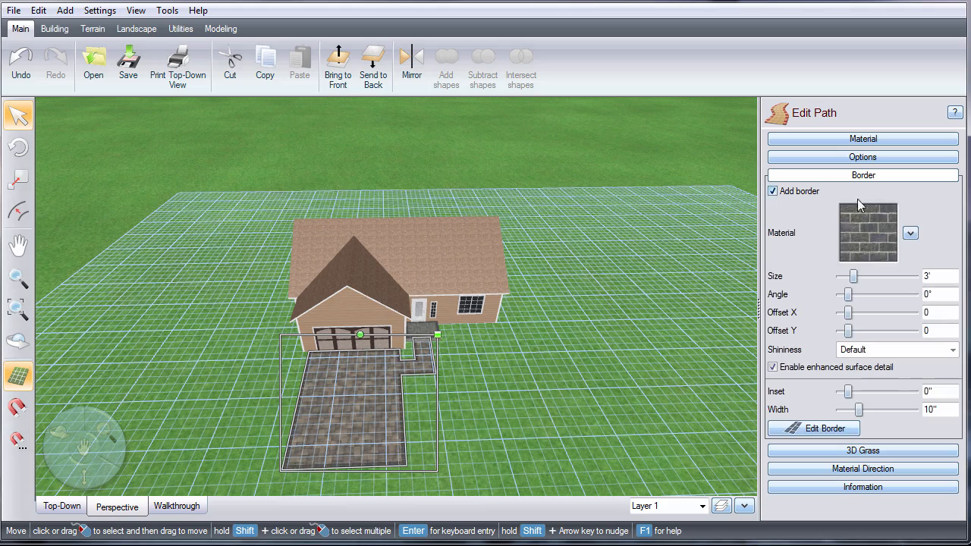
click(880, 222)
click(113, 423)
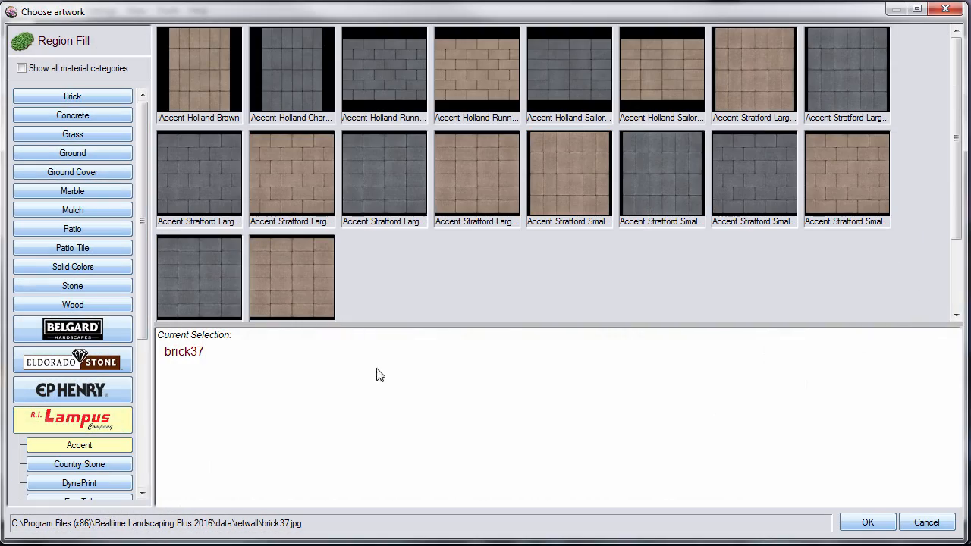
drag(142, 334, 142, 442)
click(105, 366)
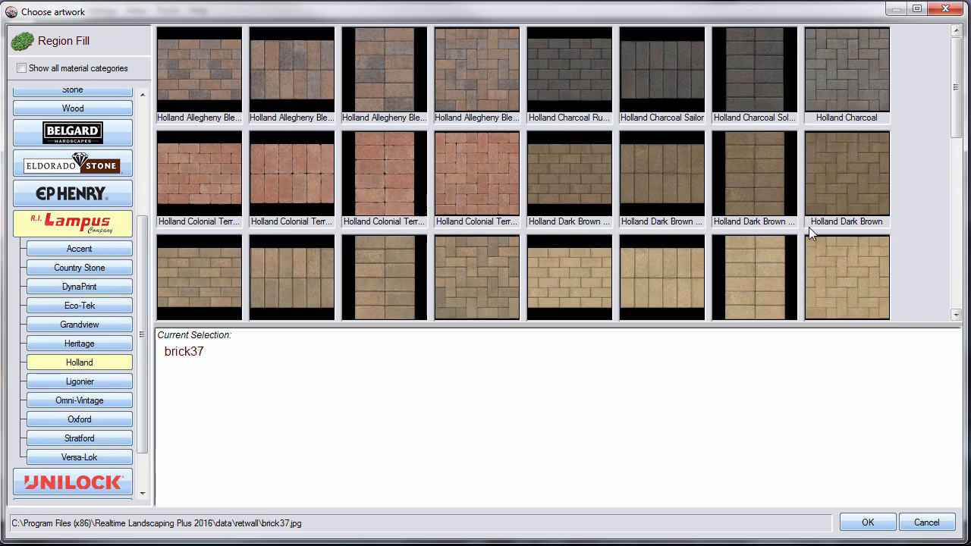
click(224, 273)
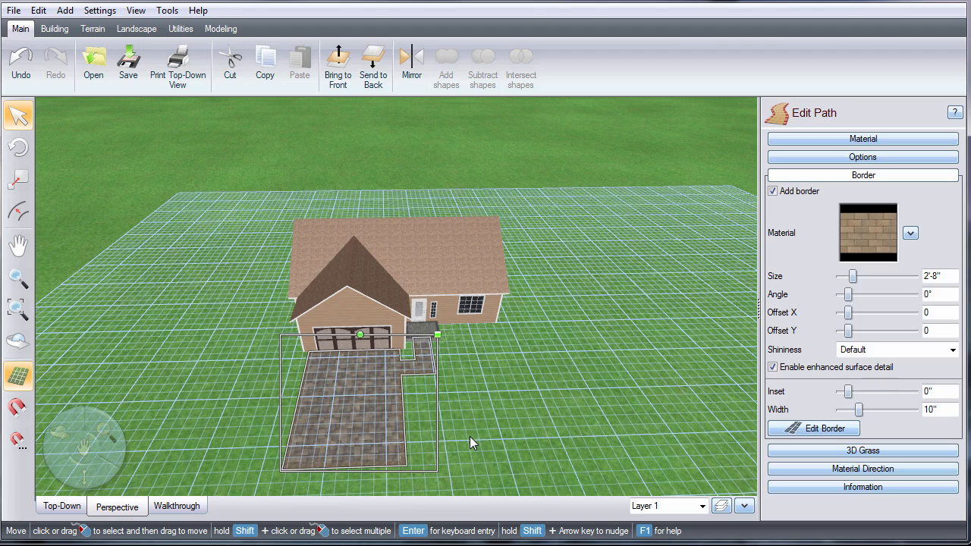
click(469, 436)
- Copy the driveway path's border material and paste it onto the front patio's border
scroll(476, 421, up, 5)
scroll(475, 417, up, 2)
right_drag(519, 433, 466, 392)
click(325, 454)
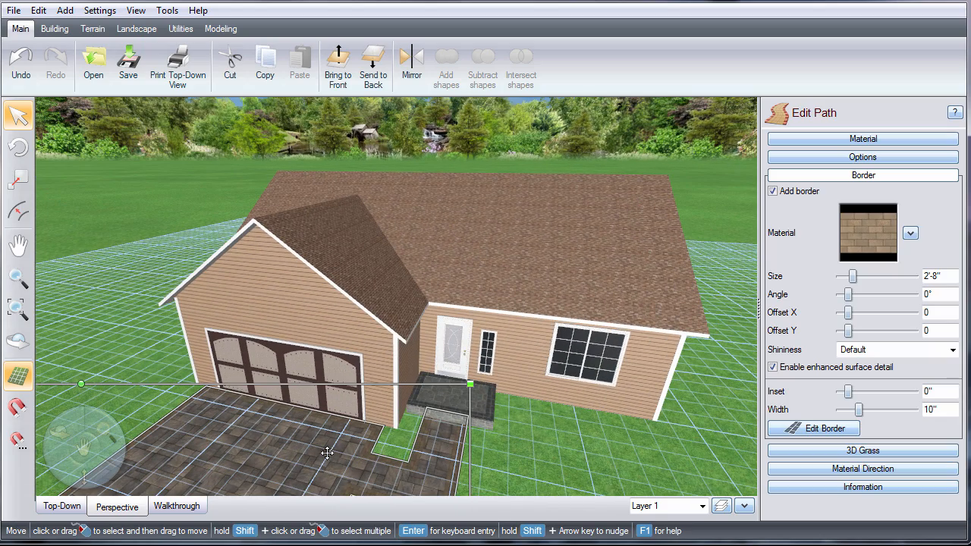
click(911, 234)
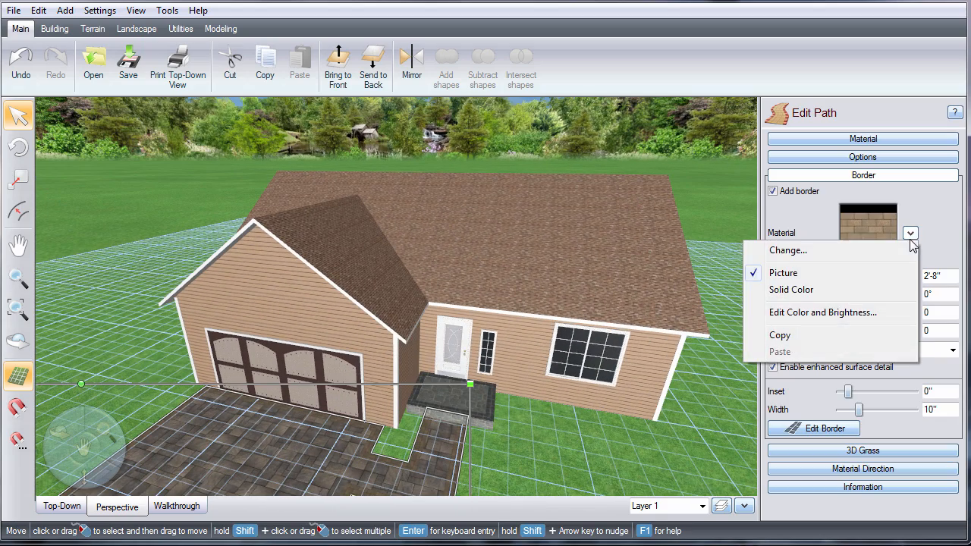
click(781, 335)
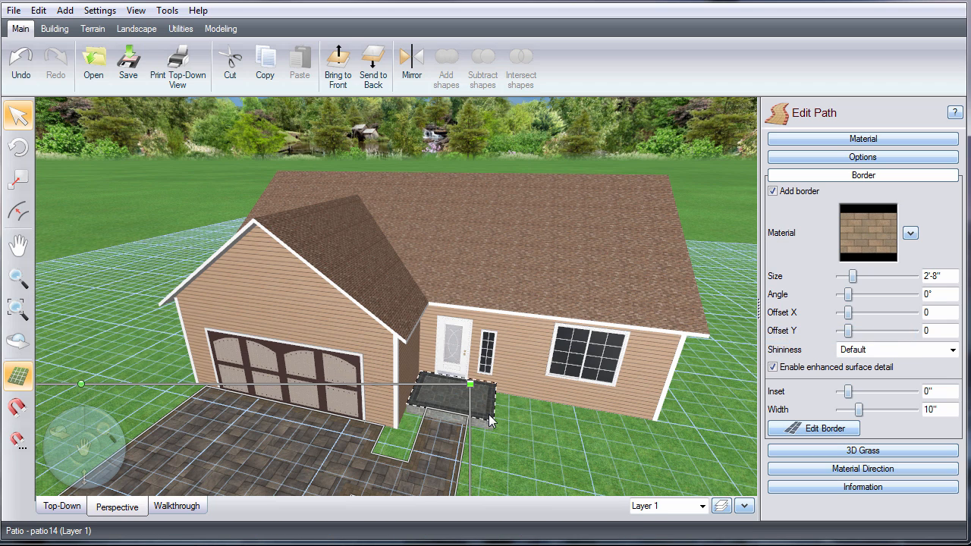
click(485, 416)
click(924, 412)
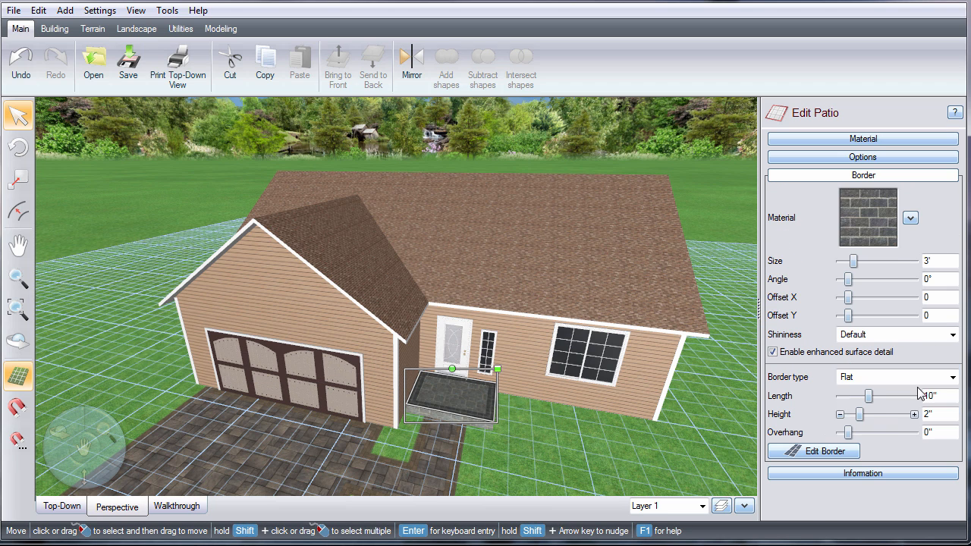
click(910, 218)
click(782, 336)
- Copy the driveway path's surface material and paste it onto the front patio's surface
click(404, 472)
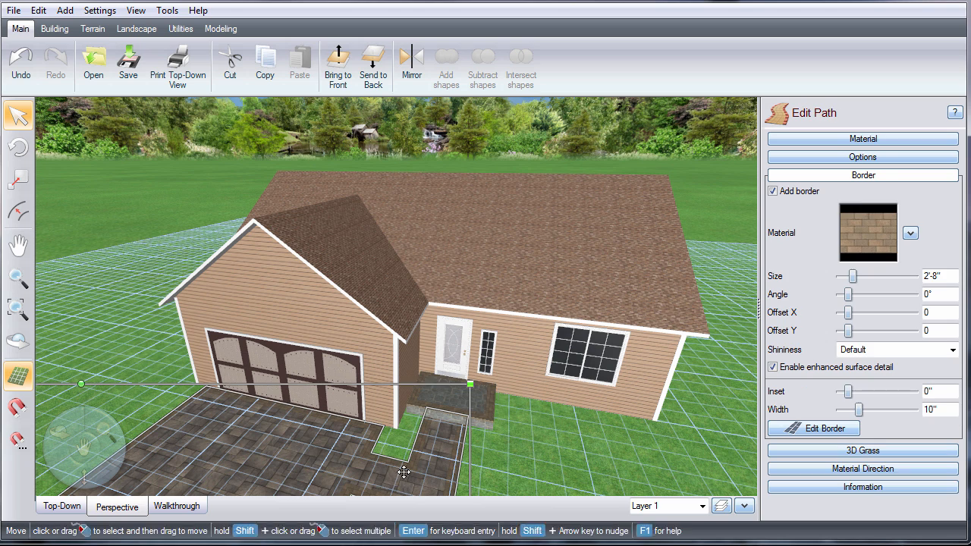
click(881, 143)
click(910, 182)
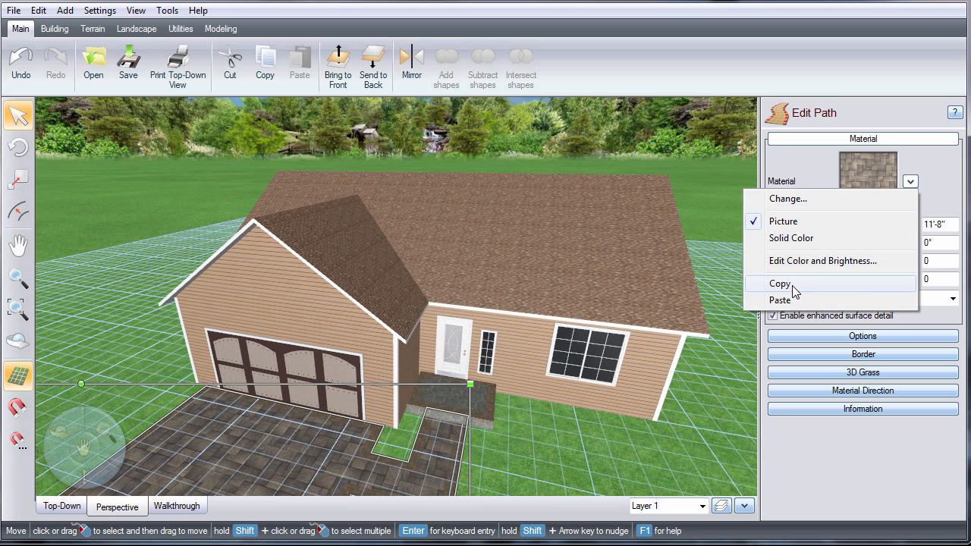
click(781, 284)
click(476, 410)
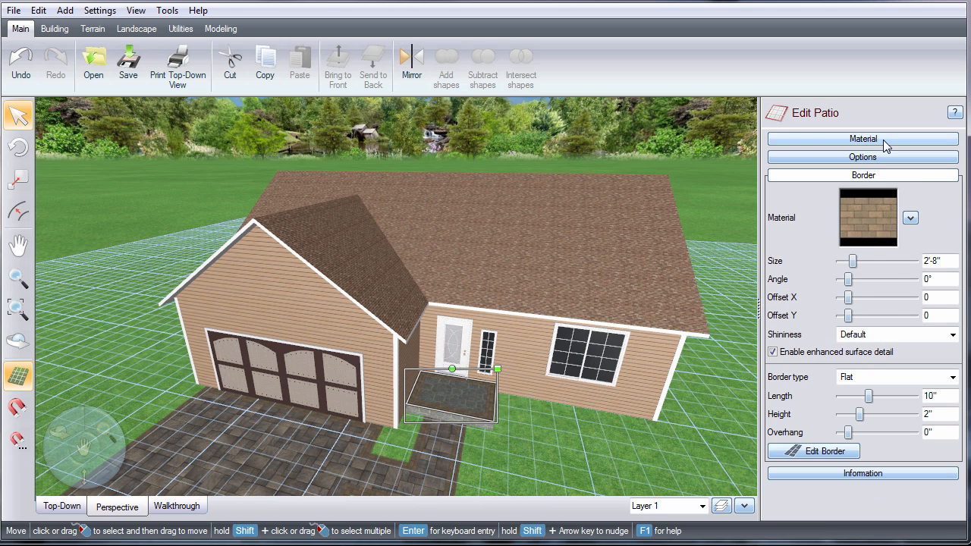
click(883, 140)
click(910, 182)
click(834, 298)
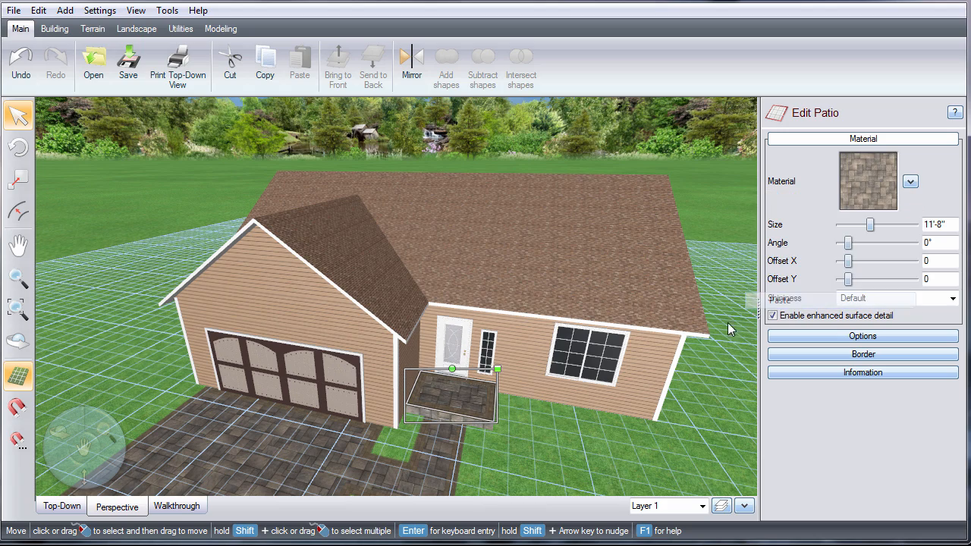
click(614, 448)
mouse_move(614, 448)
right_down()
mouse_move(587, 455)
mouse_move(602, 453)
right_up()
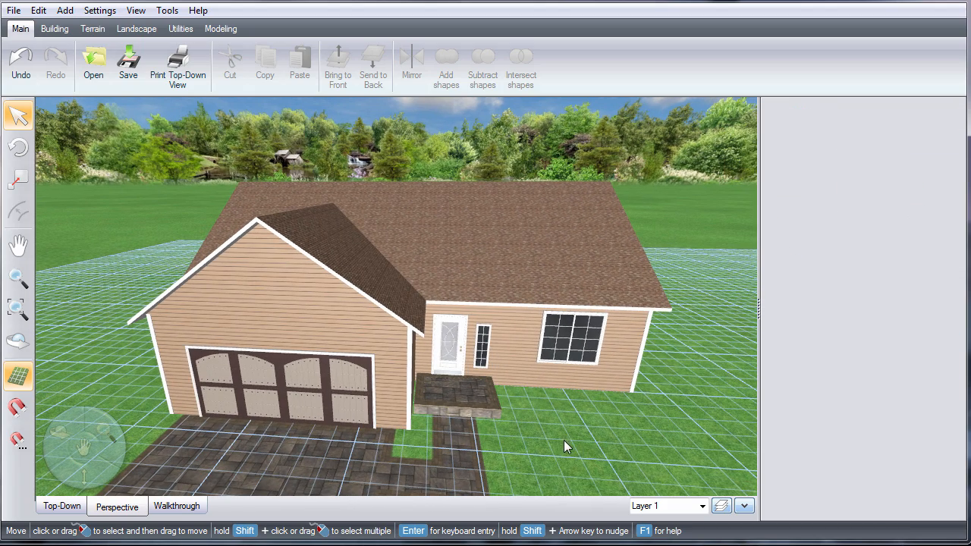
- Nudge the front patio slightly so it sits tight in the corner between the garage and front walls
click(459, 397)
scroll(413, 445, up, 2)
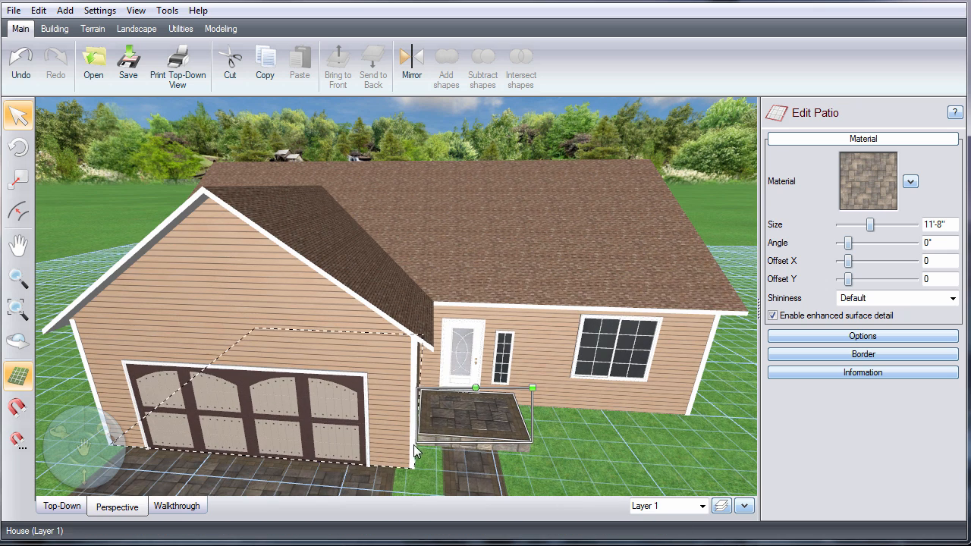
drag(459, 422, 454, 421)
click(585, 457)
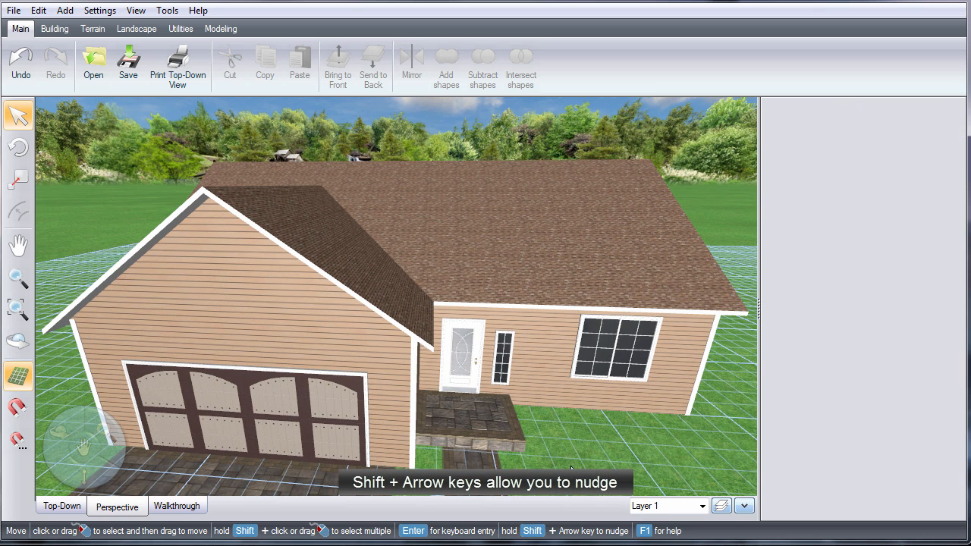
- Draw a short railing along the patio's front edge, from the garage wall to the near edge of the walkway opening
scroll(580, 458, down, 2)
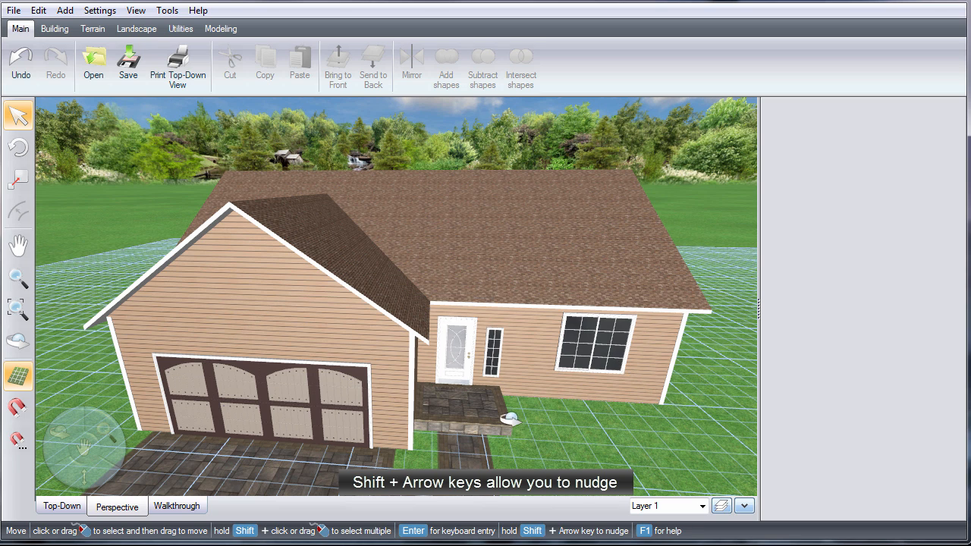
middle_drag(509, 418, 507, 431)
click(60, 29)
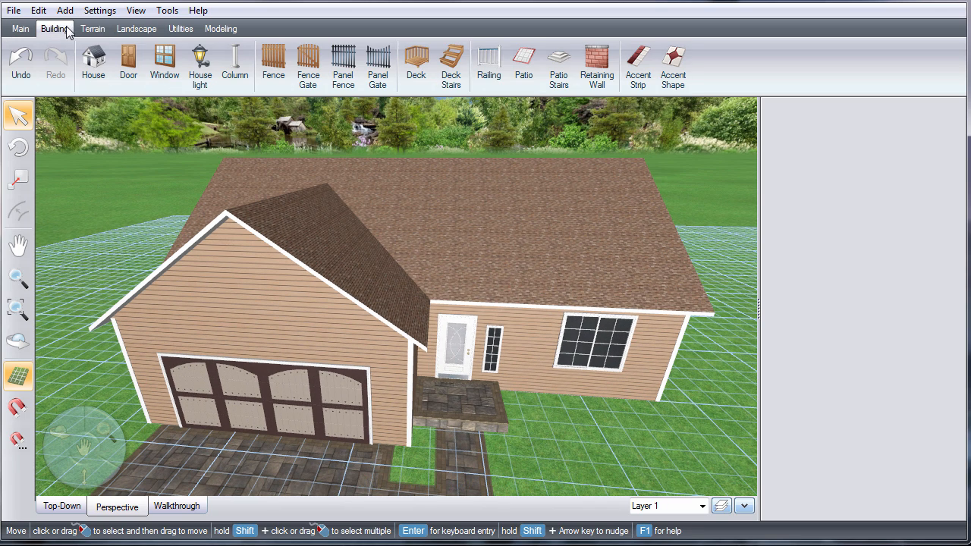
click(501, 77)
scroll(455, 500, up, 5)
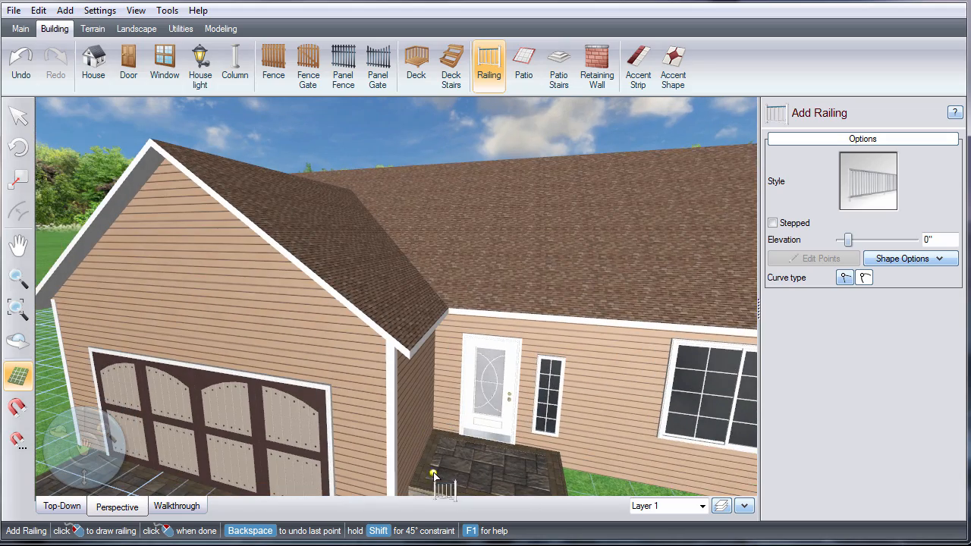
middle_drag(433, 476, 385, 378)
click(401, 434)
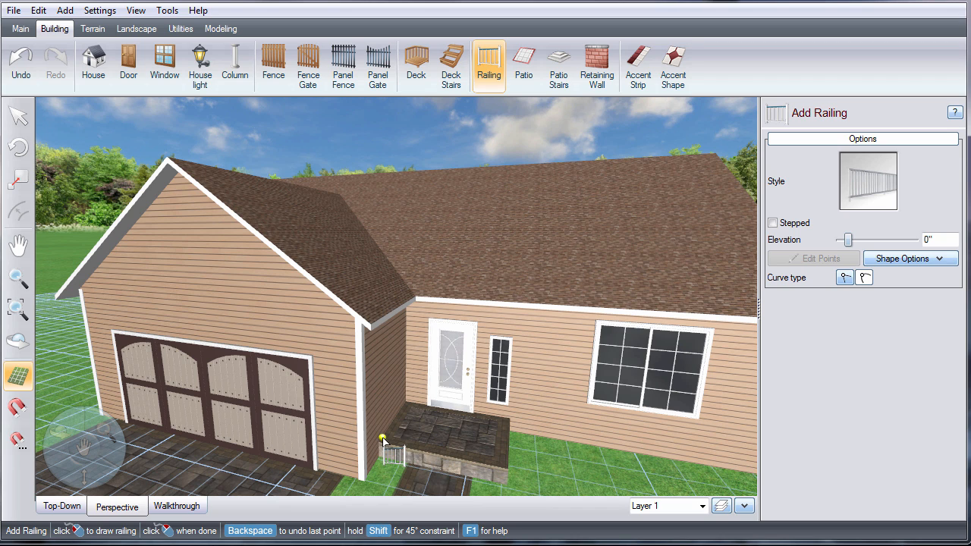
click(383, 440)
right_click(411, 446)
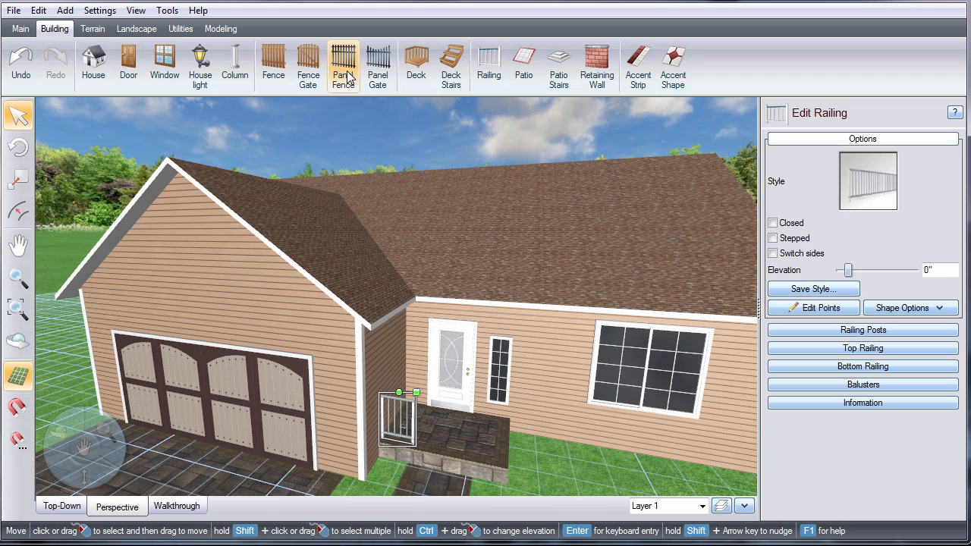
- Draw a second railing from the walkway opening's far edge to the patio's outer front corner and back along the open side
click(489, 65)
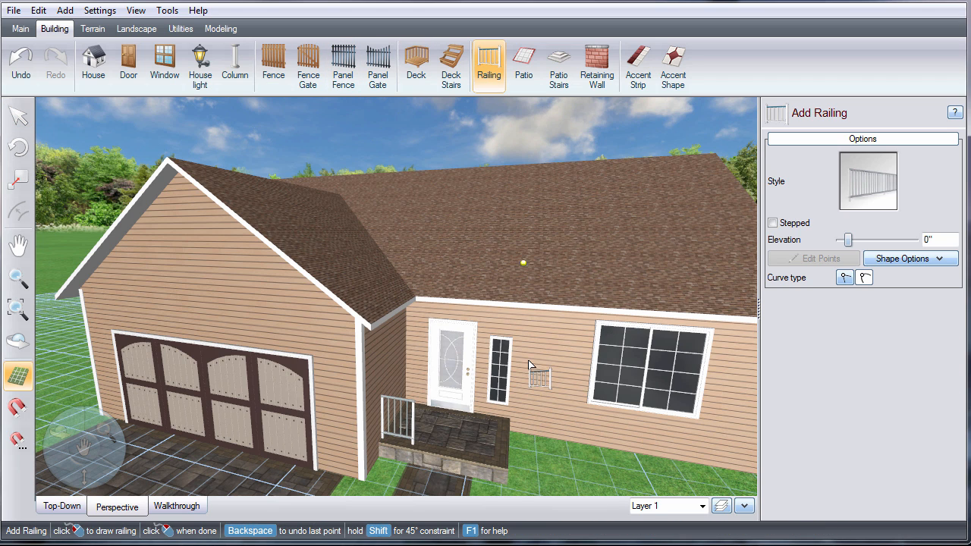
click(474, 454)
click(499, 459)
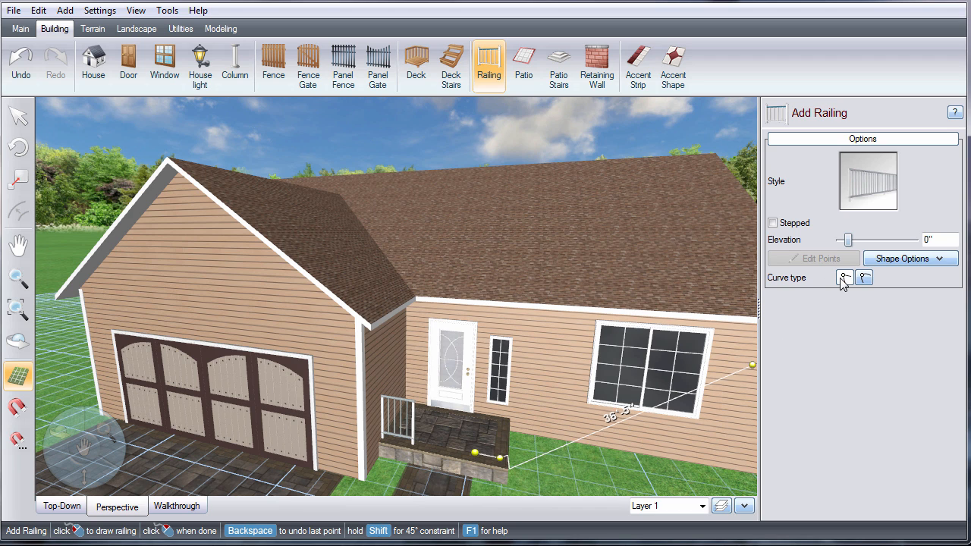
right_click(503, 420)
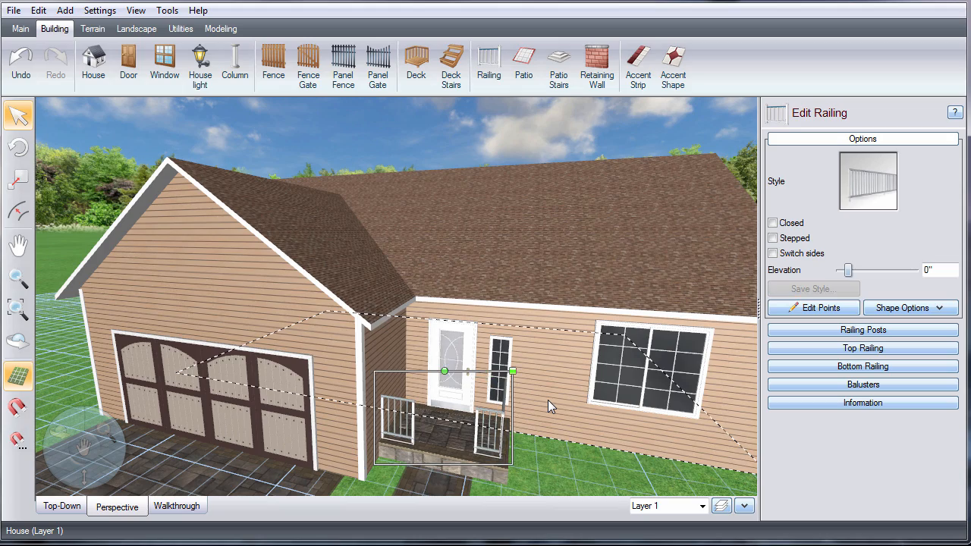
- Change the patio railings to the Railing Style6 style
click(882, 180)
double_click(698, 72)
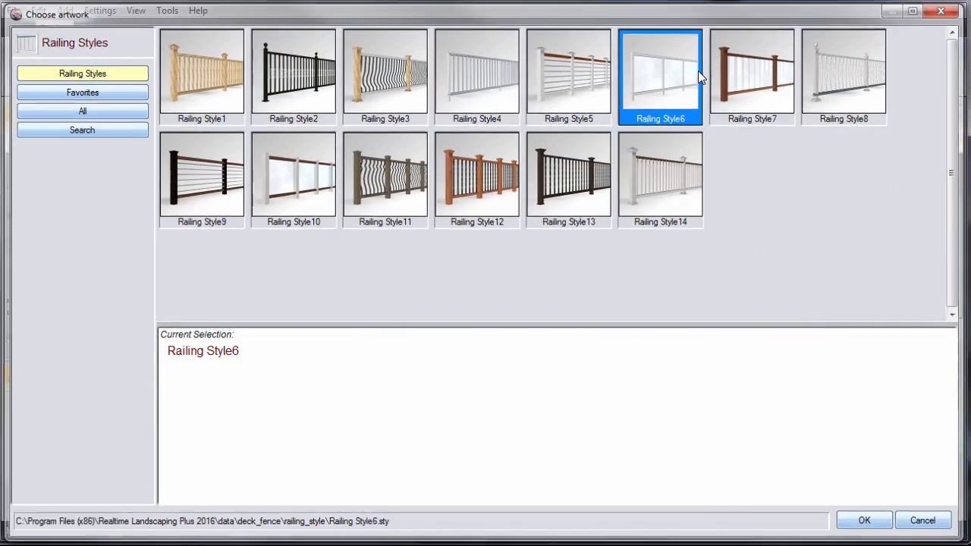
scroll(609, 426, down, 3)
click(579, 433)
- Start a new landscape region using the predefined Square shape
middle_drag(577, 433, 614, 458)
scroll(618, 373, down, 3)
scroll(617, 373, down, 4)
middle_drag(616, 375, 606, 426)
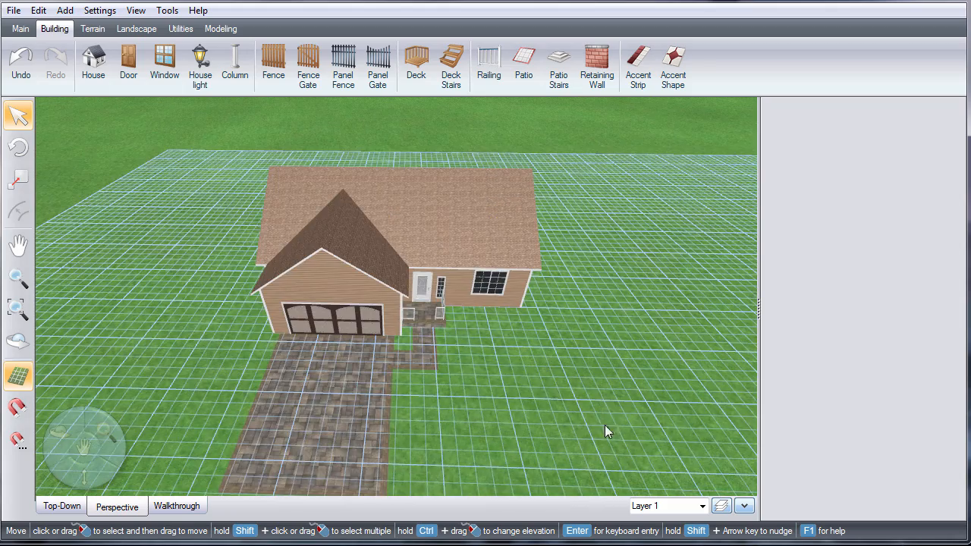
scroll(623, 296, down, 3)
middle_drag(623, 296, 614, 348)
scroll(611, 364, up, 2)
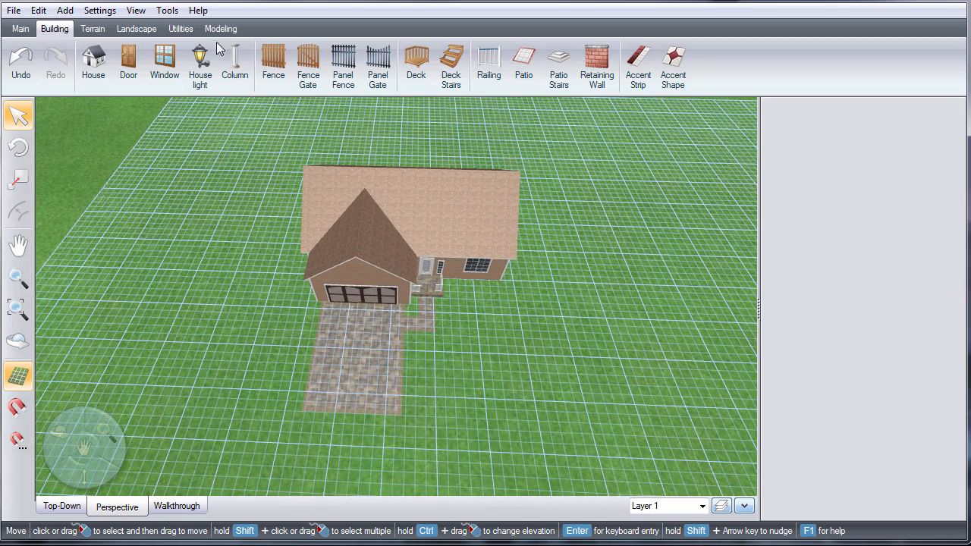
click(92, 30)
click(135, 29)
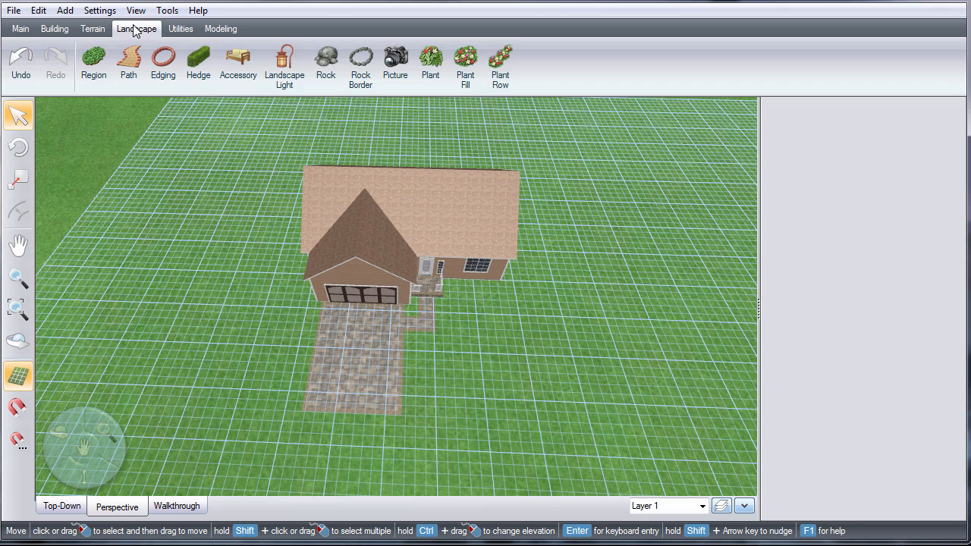
click(94, 64)
scroll(190, 185, down, 2)
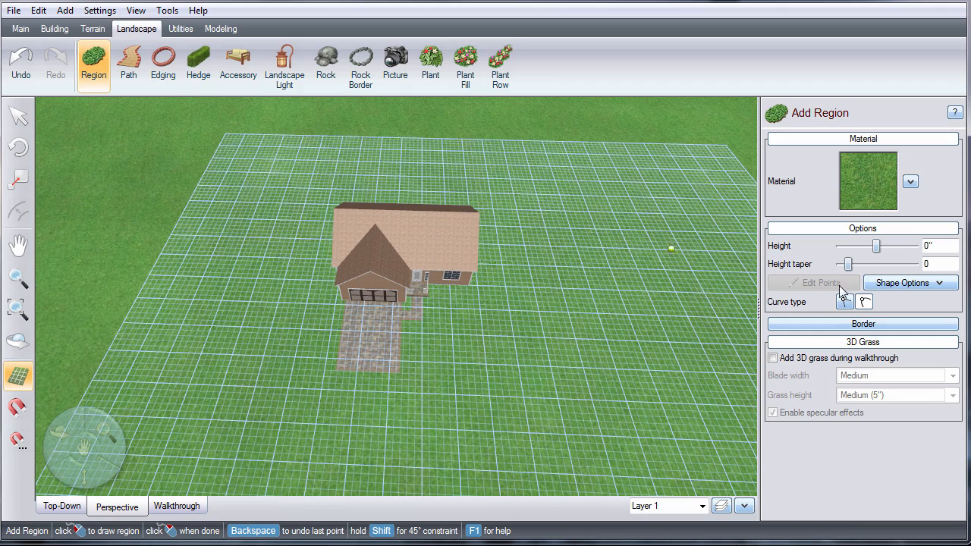
click(927, 286)
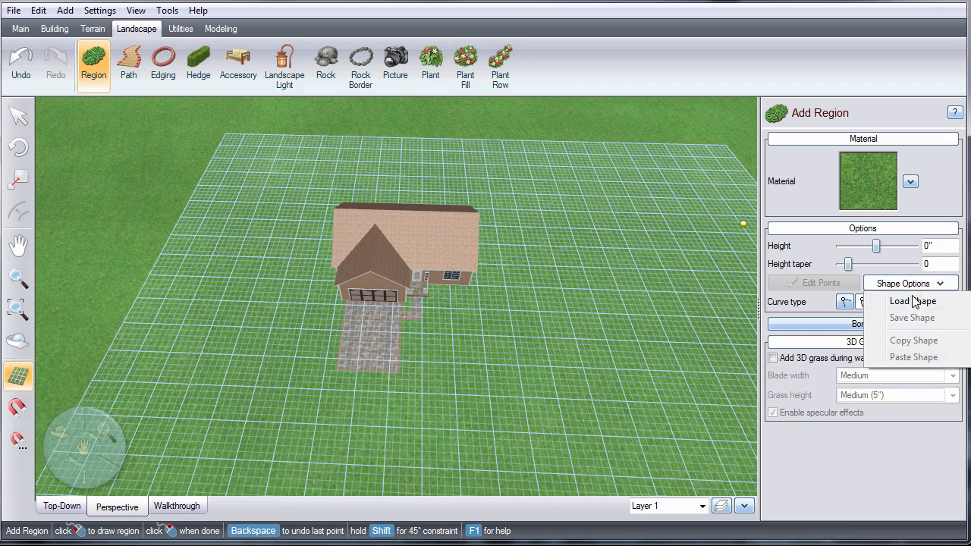
click(919, 301)
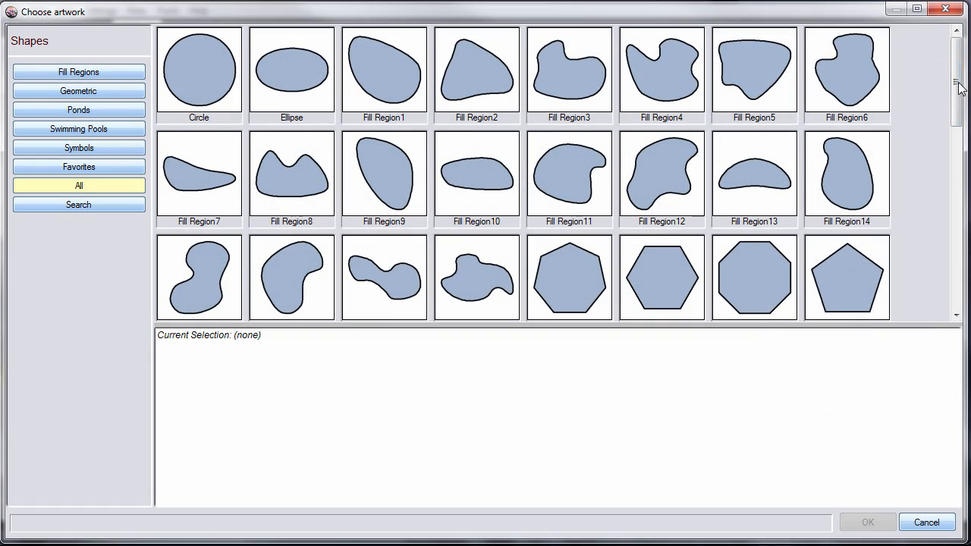
drag(960, 87, 958, 182)
click(359, 194)
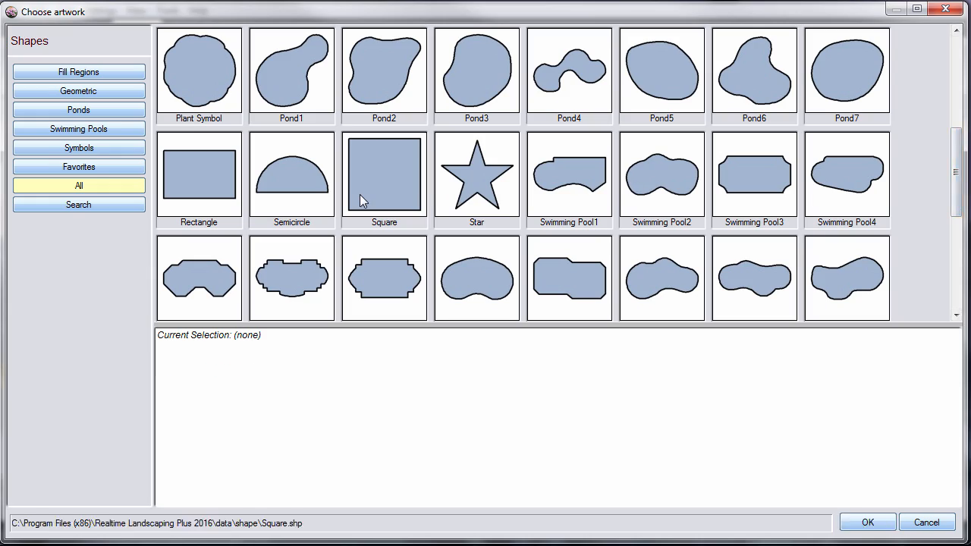
double_click(359, 195)
- Position and enlarge the square grass region so it surrounds the house and driveway
drag(617, 359, 754, 262)
drag(558, 371, 385, 261)
drag(539, 195, 621, 162)
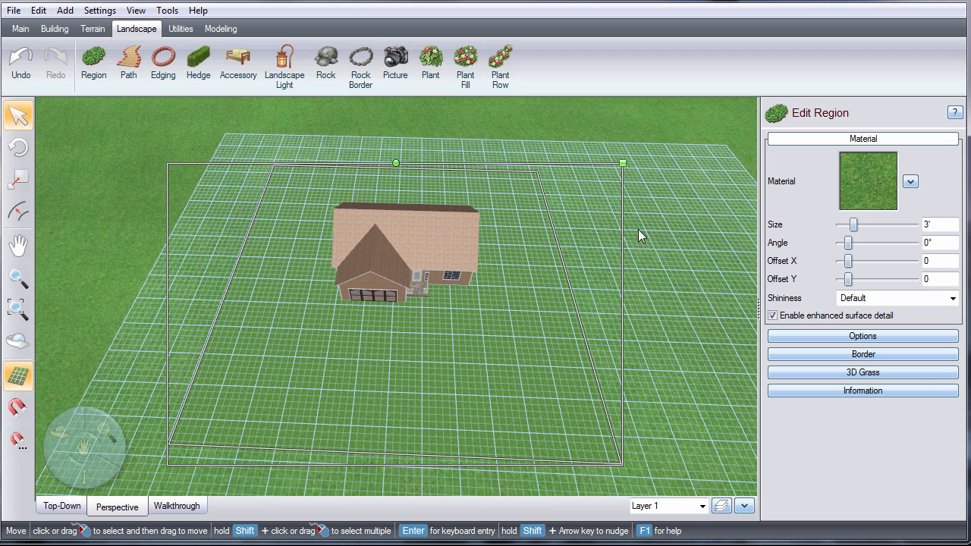
- Enable 3D grass during walkthrough for the square grass region
click(913, 377)
click(773, 388)
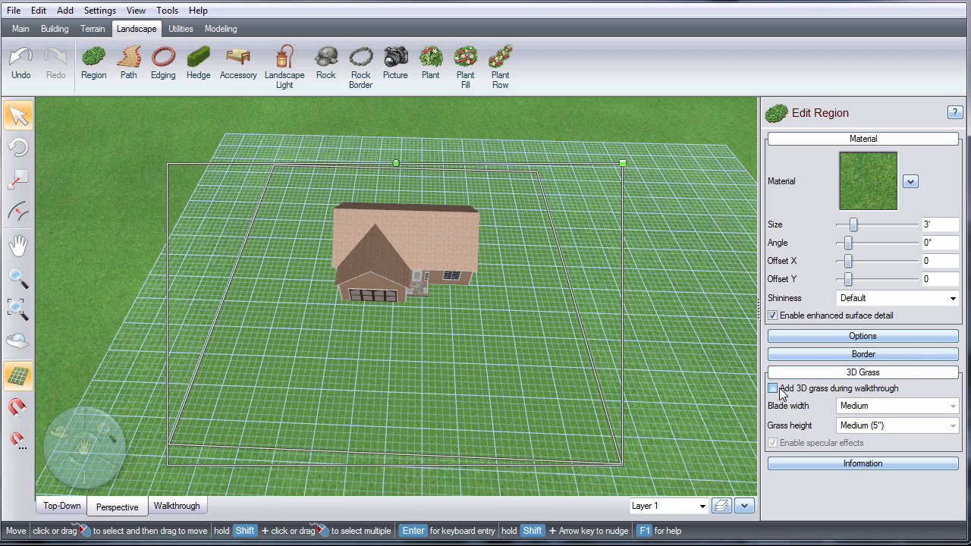
click(190, 264)
- With snapping on, draw a backyard fence between the house's side walls with runs of 22', 68'-3", 80', 71'-8" and 13'
right_drag(190, 266, 237, 319)
middle_drag(239, 323, 390, 367)
scroll(390, 367, up, 5)
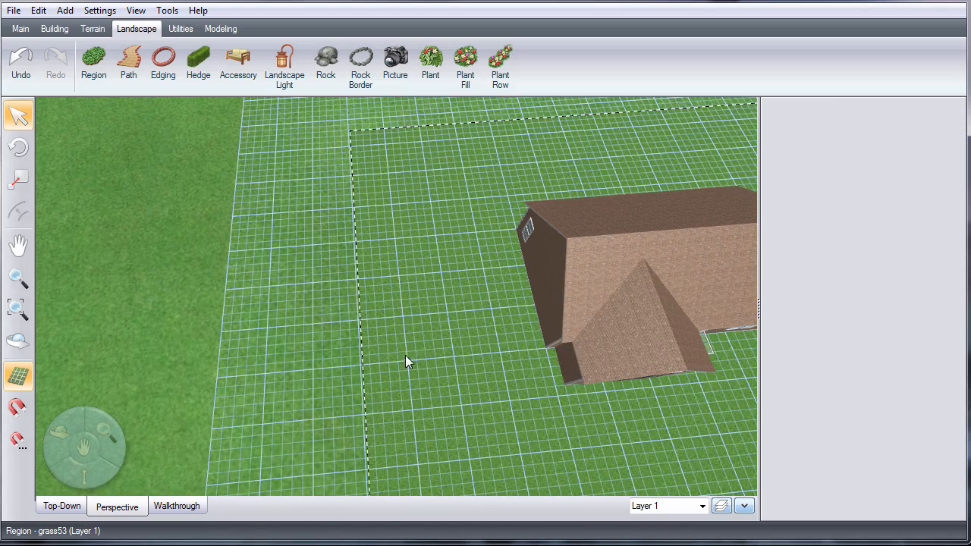
click(480, 367)
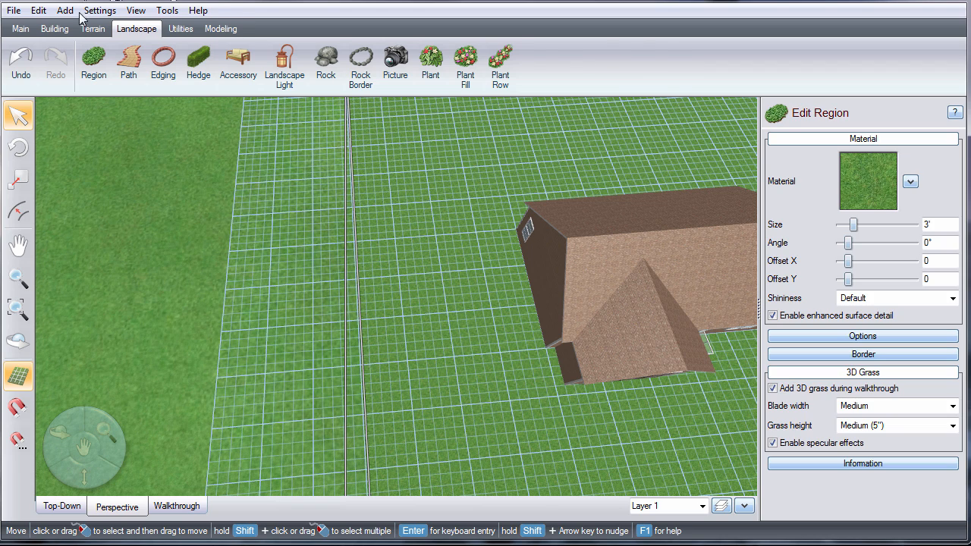
click(56, 30)
click(273, 64)
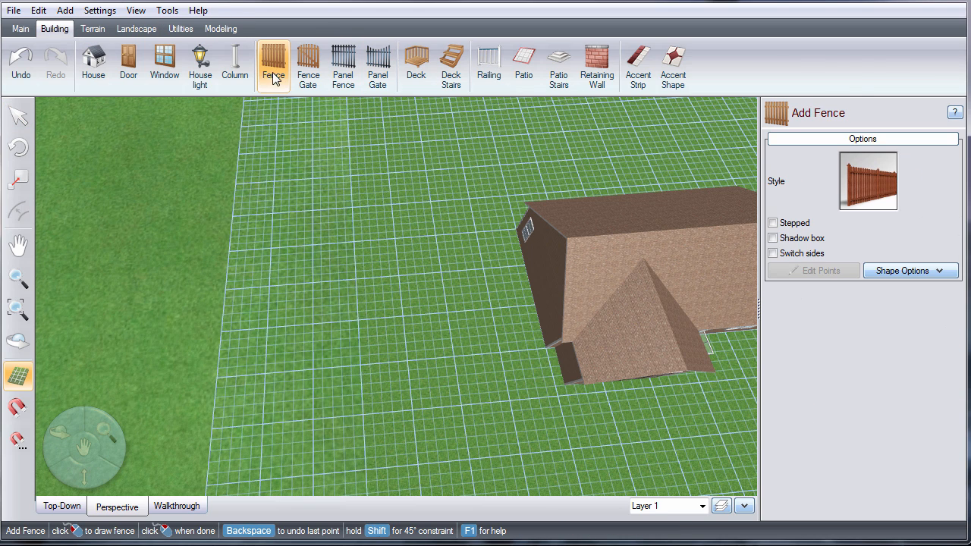
scroll(495, 298, down, 3)
click(18, 407)
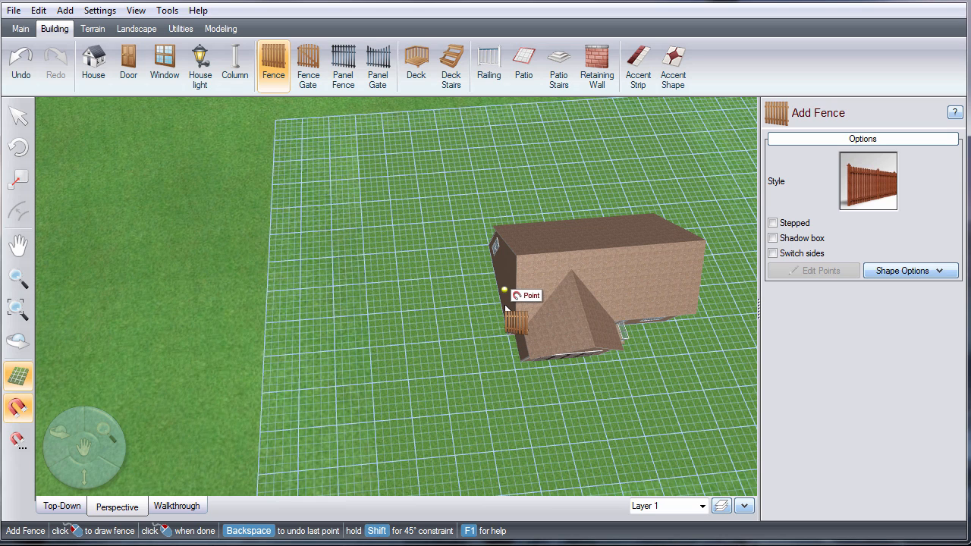
click(505, 290)
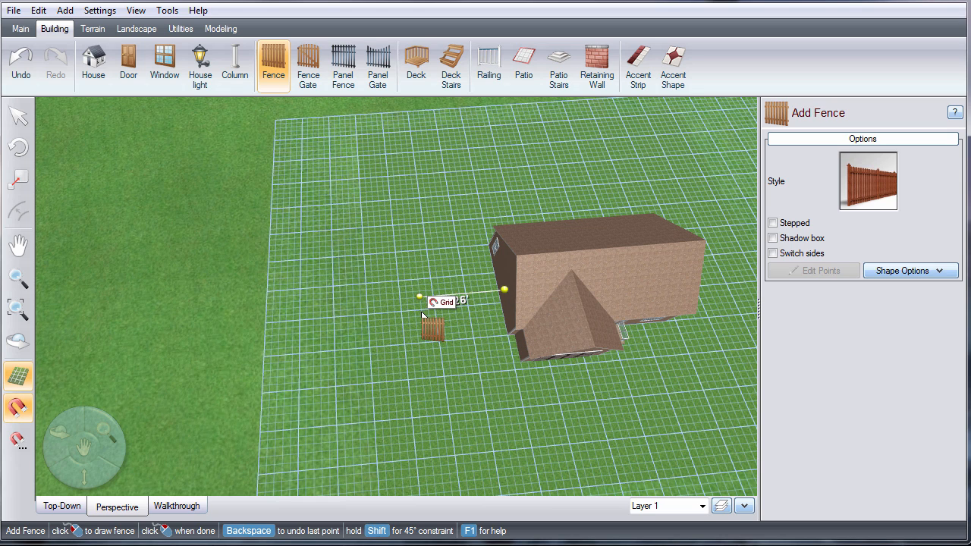
click(432, 295)
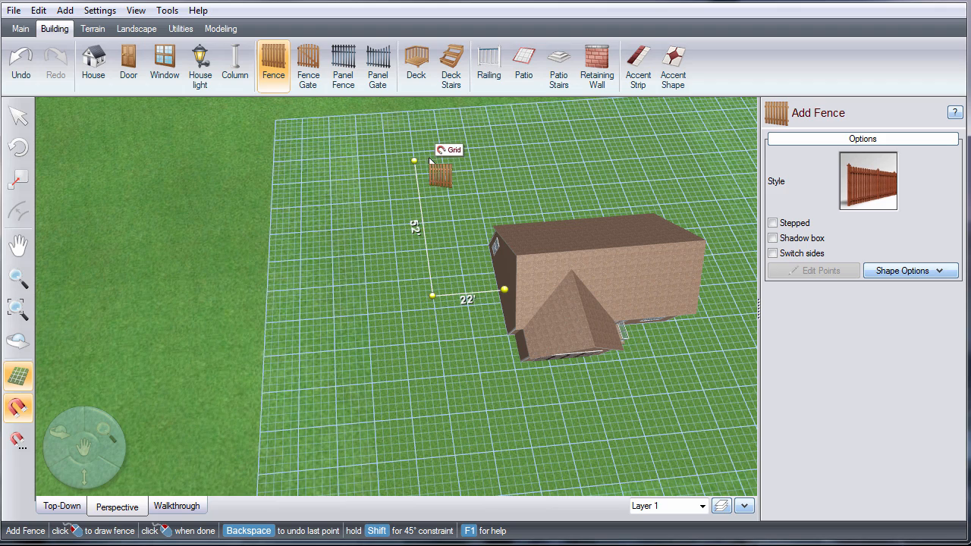
click(409, 127)
middle_drag(539, 166, 284, 167)
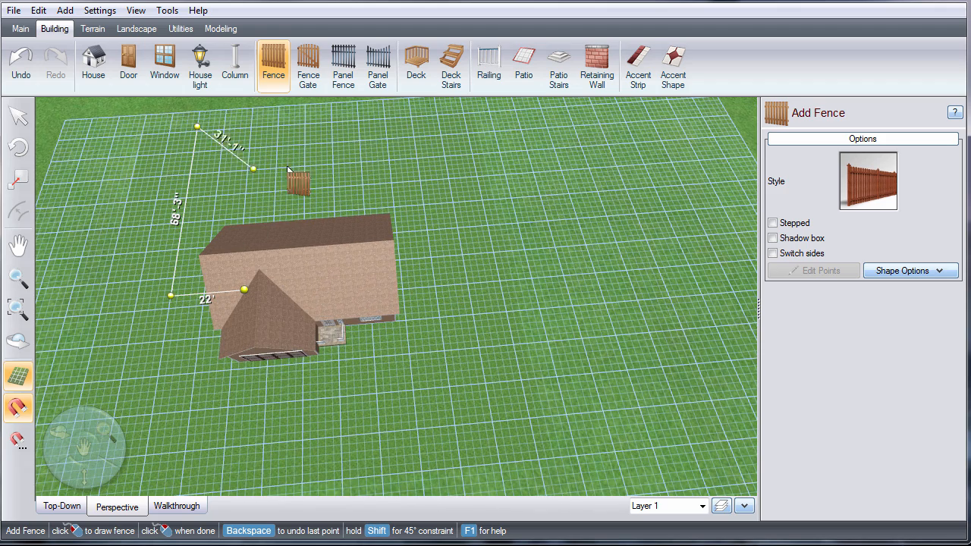
click(409, 113)
click(454, 285)
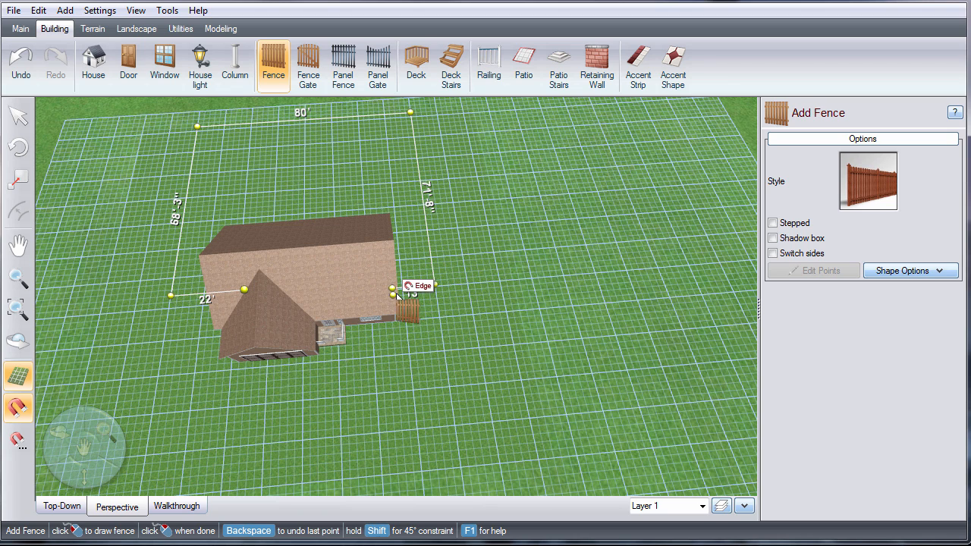
right_click(397, 292)
- Delete the stray extra end point of the fence at the house wall opposite the garage side
middle_drag(437, 304, 307, 320)
key(e)
click(418, 280)
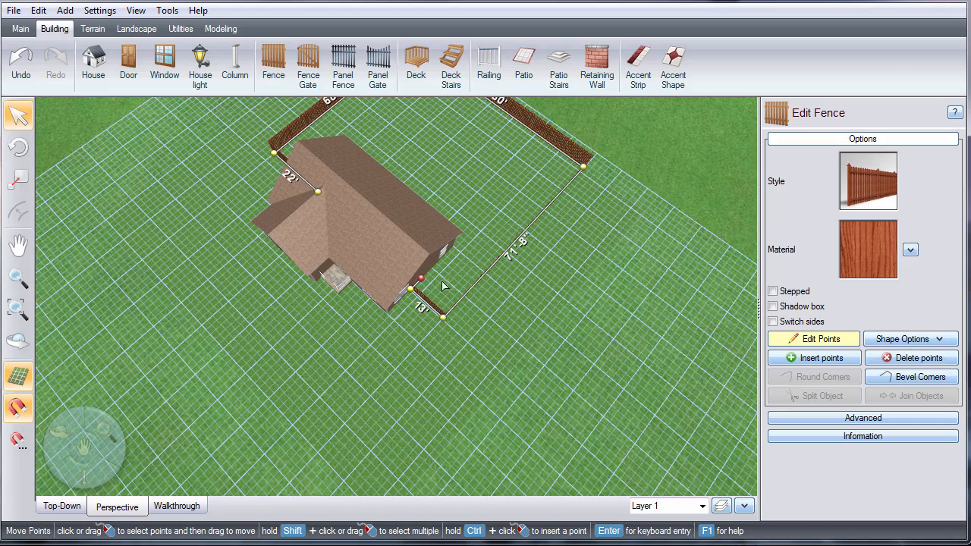
key(Delete)
- Move the fence's two side runs so the short front returns are 25' on the far side and 16' on the garage side
click(509, 250)
drag(507, 253, 547, 278)
middle_drag(327, 304, 453, 326)
right_drag(203, 360, 303, 311)
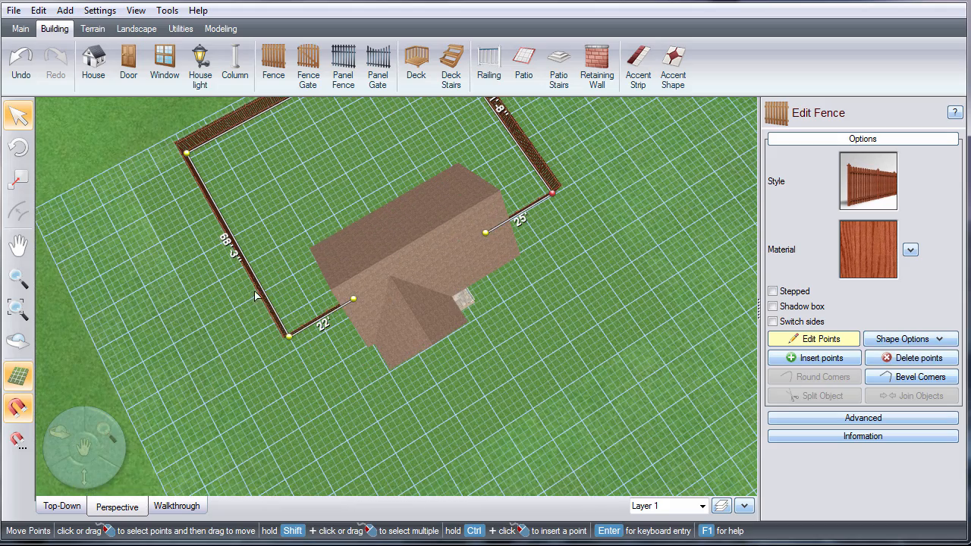
drag(264, 296, 277, 297)
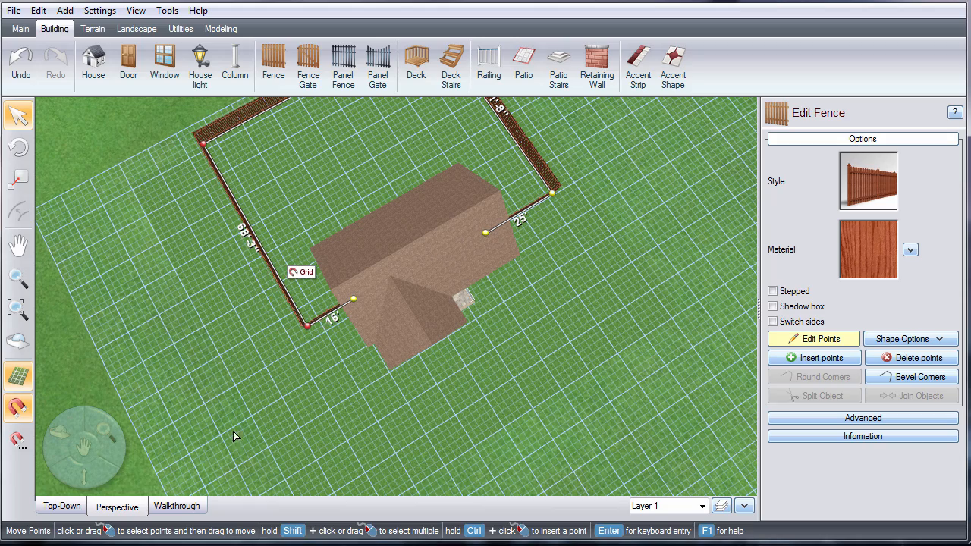
right_drag(258, 402, 266, 322)
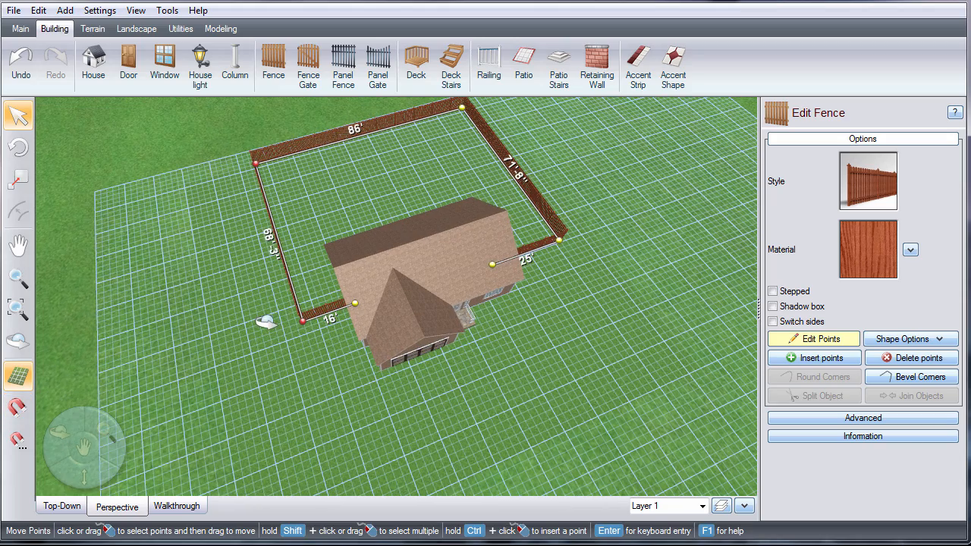
right_click(267, 323)
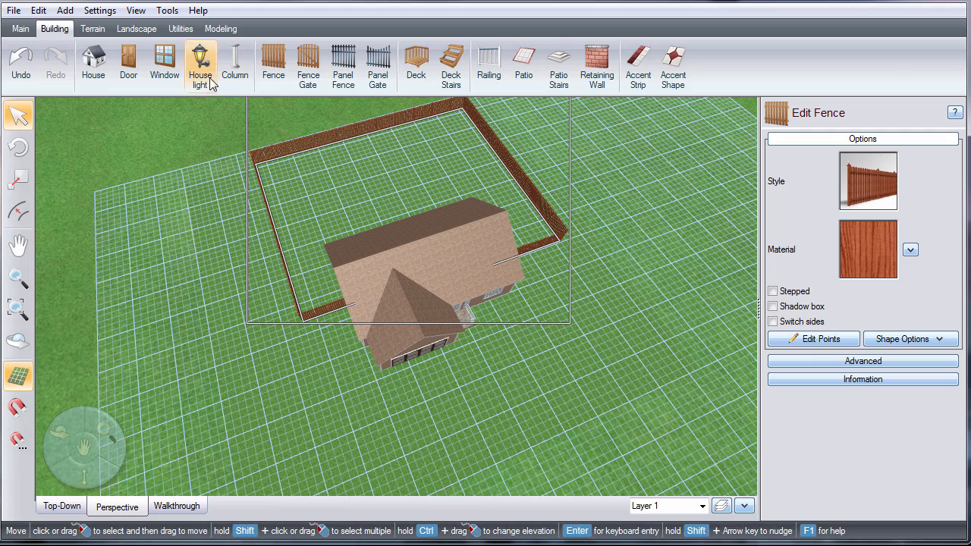
- Add a plain single-panel wood fence gate to the short front fence run on each side of the house
click(308, 64)
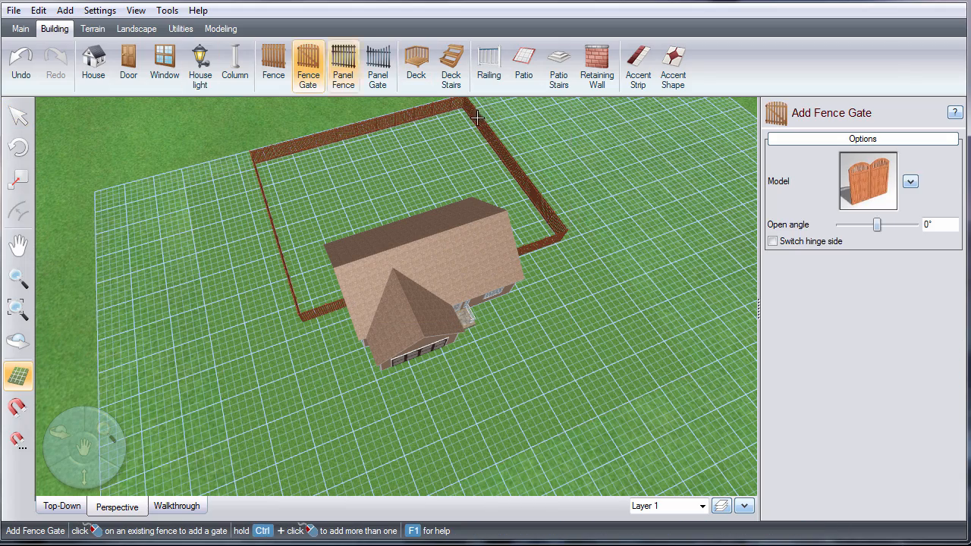
click(849, 186)
double_click(641, 104)
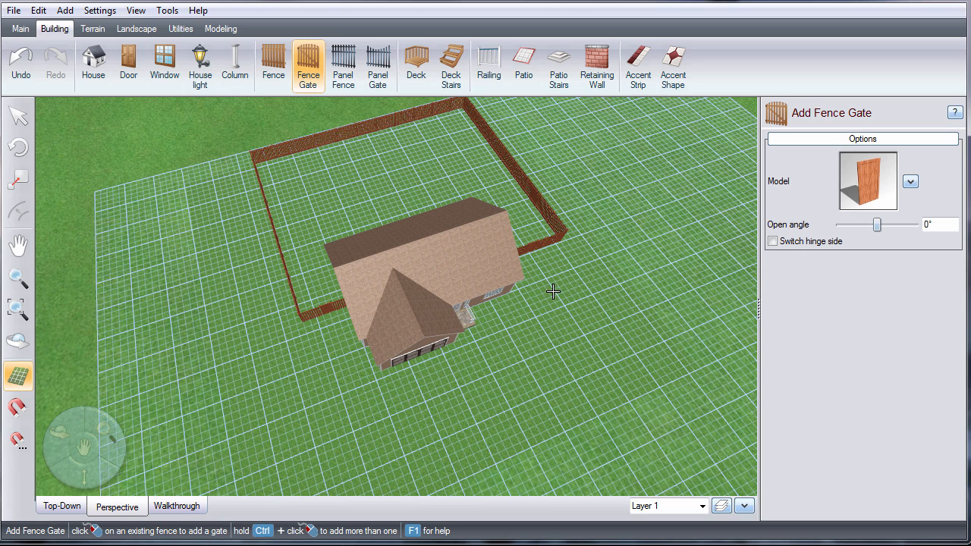
click(336, 324)
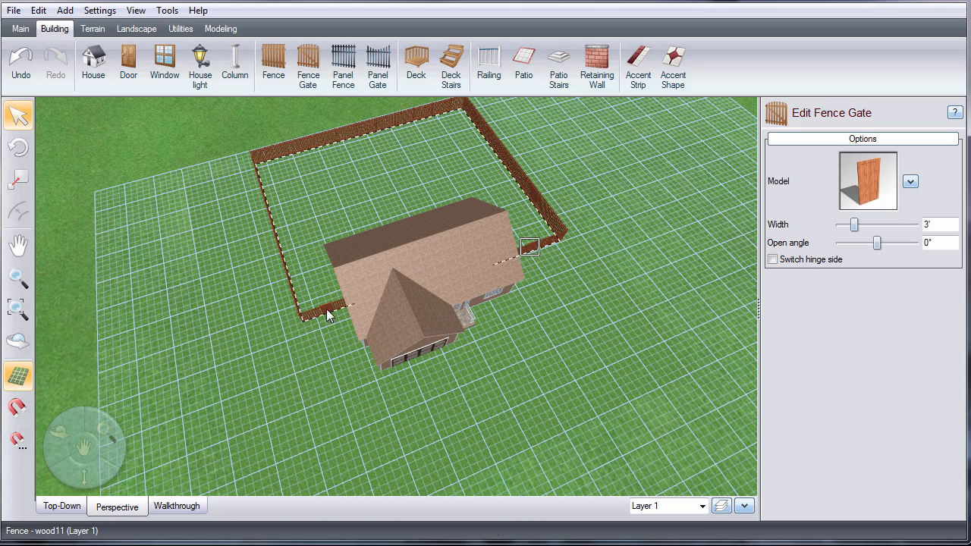
- Open the garage-side fence gate to an angle of 34°
click(326, 310)
scroll(339, 357, up, 5)
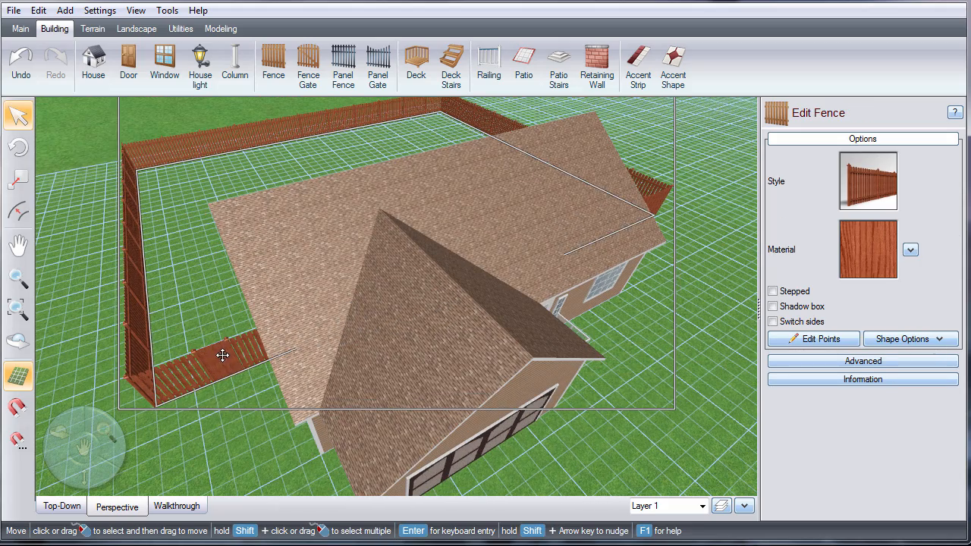
click(223, 354)
click(221, 350)
click(219, 355)
click(217, 355)
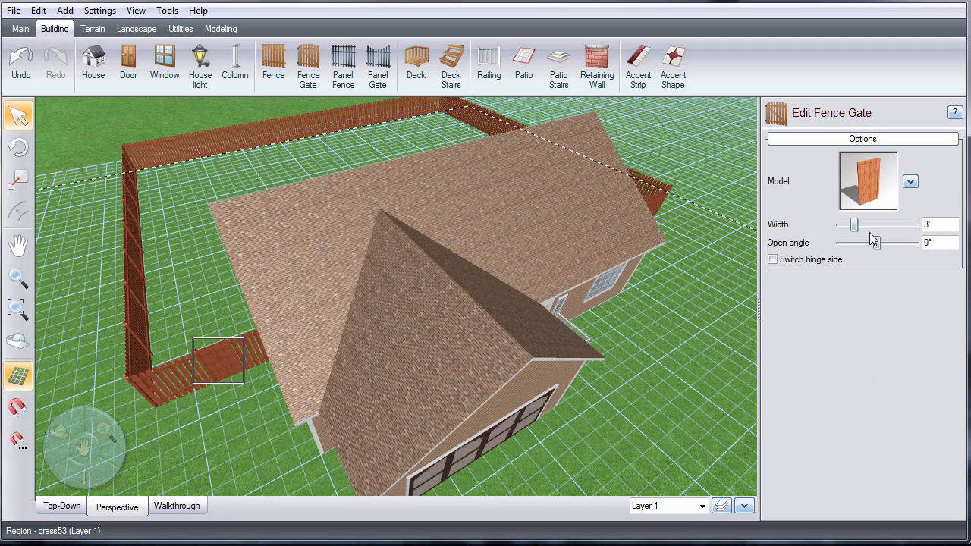
drag(878, 244, 883, 244)
- Open the fence gate on the far side of the house to 46° and switch its hinge side
right_drag(683, 309, 462, 352)
middle_drag(529, 309, 524, 273)
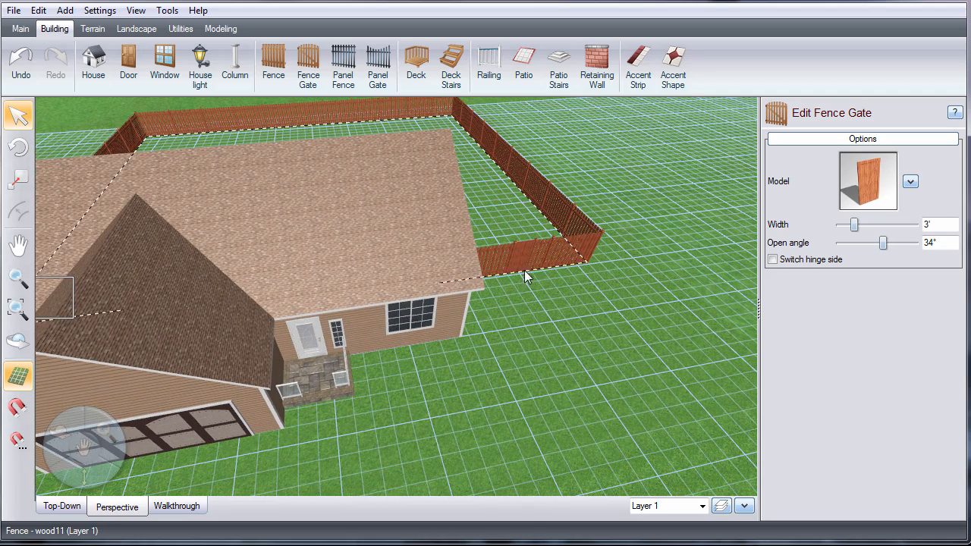
click(517, 255)
drag(876, 244, 884, 243)
click(773, 260)
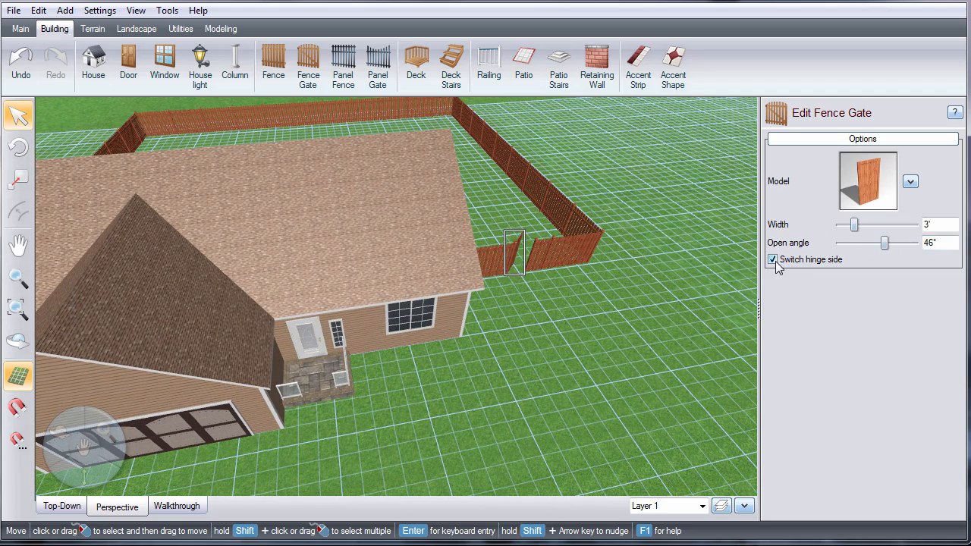
click(690, 240)
- Send the large 3D grass region backward in the render order, behind the driveway and walkway
scroll(685, 324, down, 4)
middle_drag(441, 385, 530, 368)
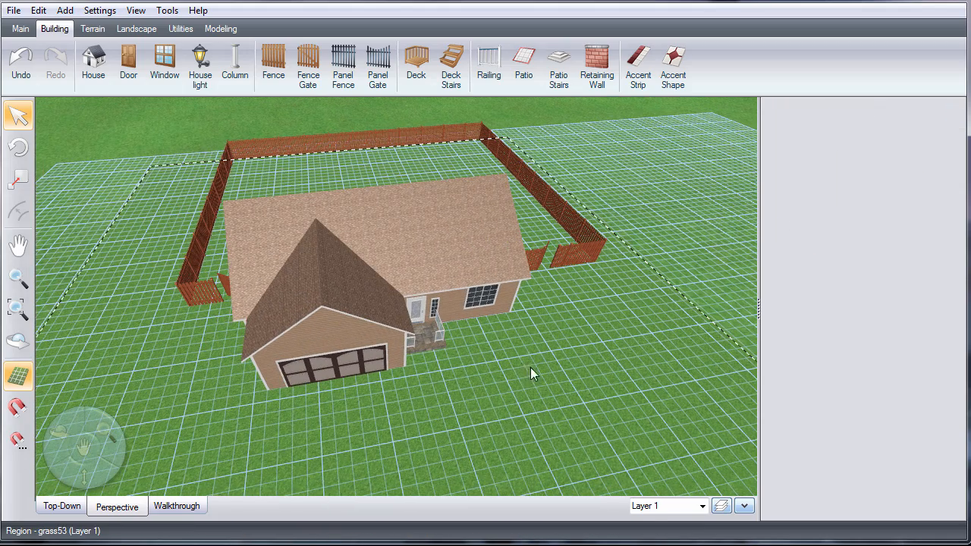
click(459, 425)
scroll(490, 451, down, 3)
right_drag(490, 450, 490, 396)
middle_drag(490, 397, 517, 338)
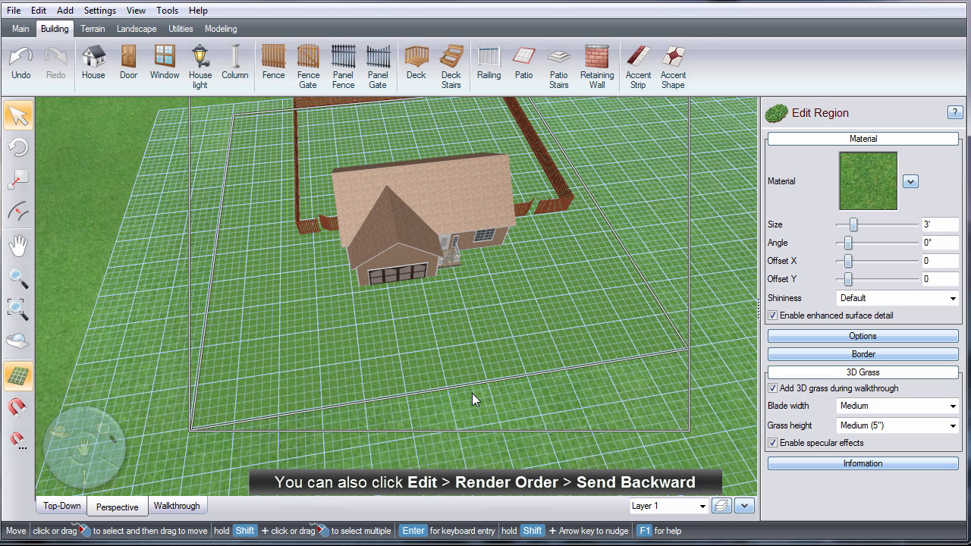
key(Page_Down)
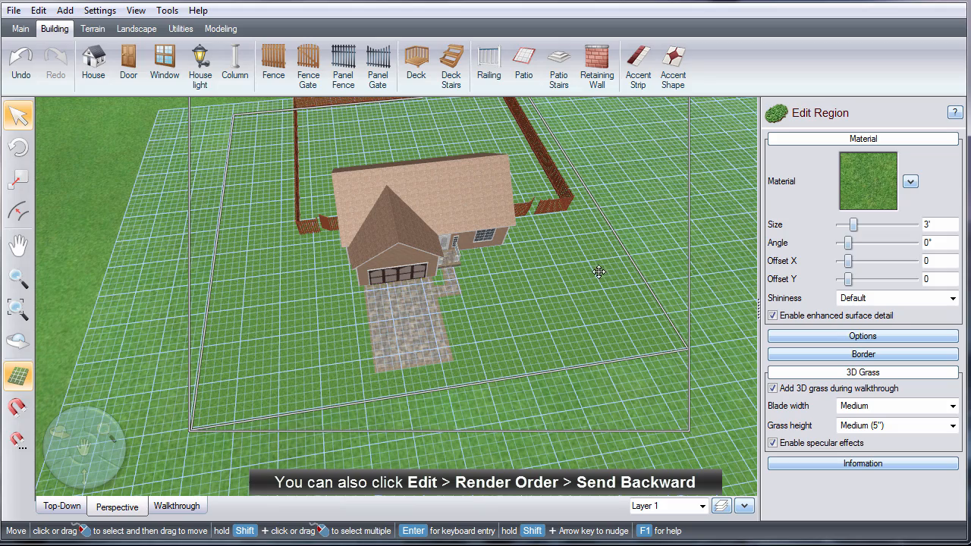
click(670, 235)
- Draw a small four-point region over the gap between garage, walkway and patio, with sides about 6'-9", 7'-11", 7'-4" and 6'-5"
scroll(402, 314, up, 4)
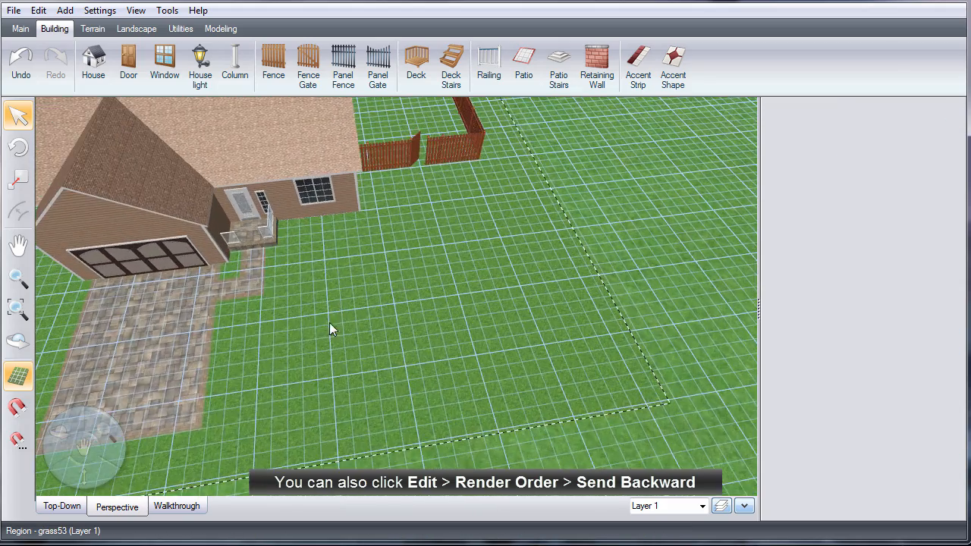
middle_drag(329, 322, 535, 368)
scroll(535, 368, up, 3)
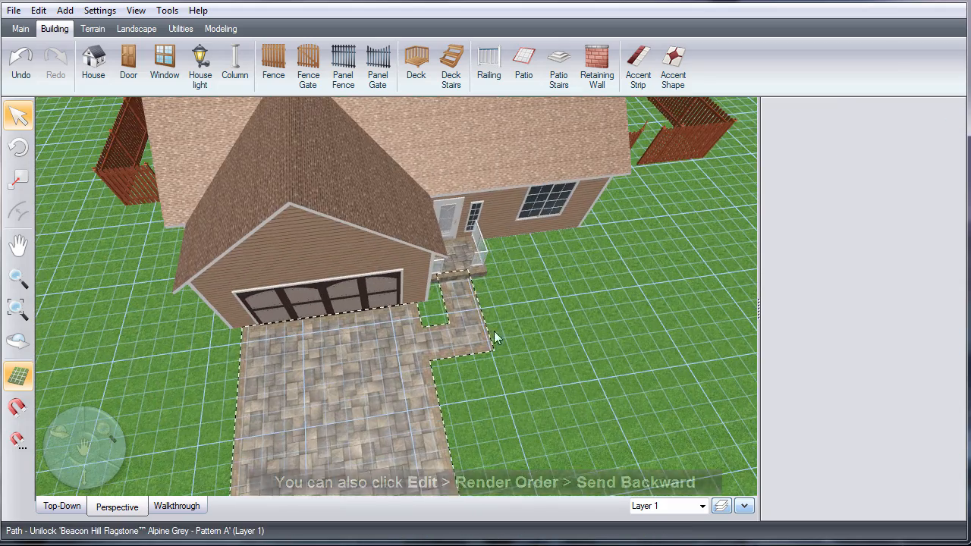
click(129, 29)
click(93, 64)
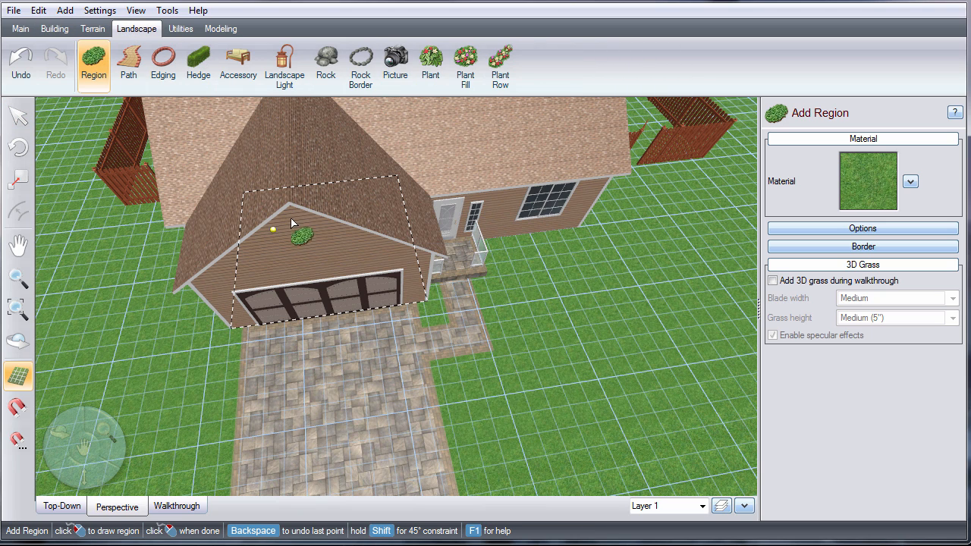
click(414, 335)
click(471, 332)
click(468, 275)
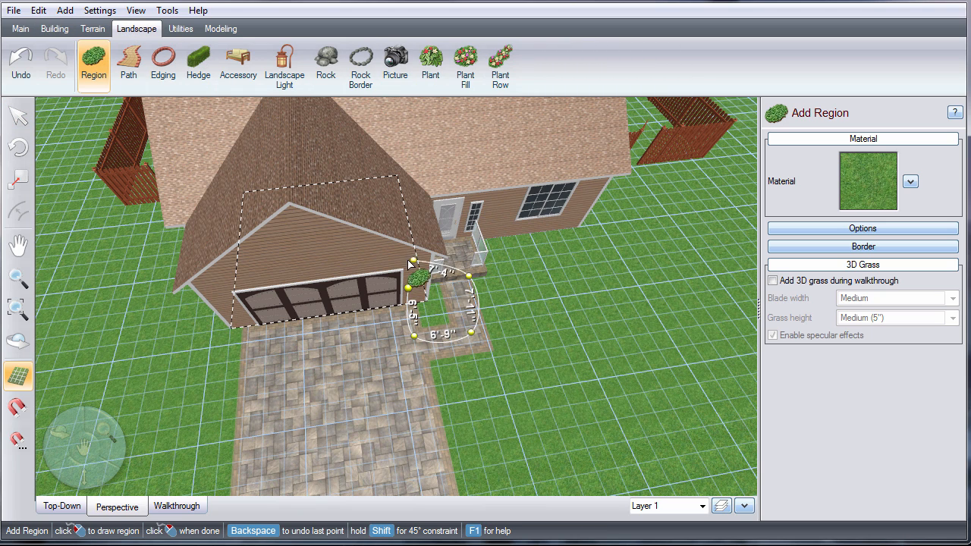
click(410, 263)
- Fill the small region beside the garage with the Mulch14 material
click(868, 184)
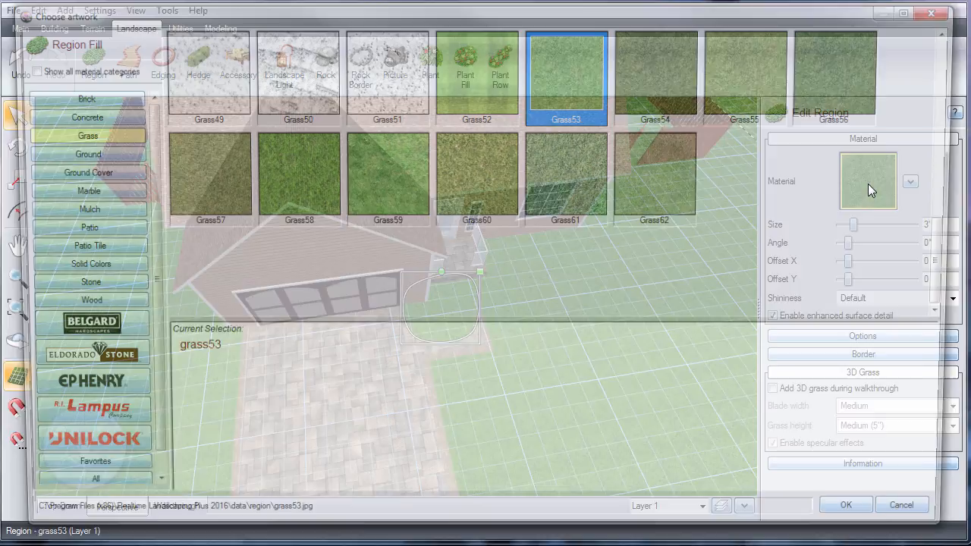
click(116, 212)
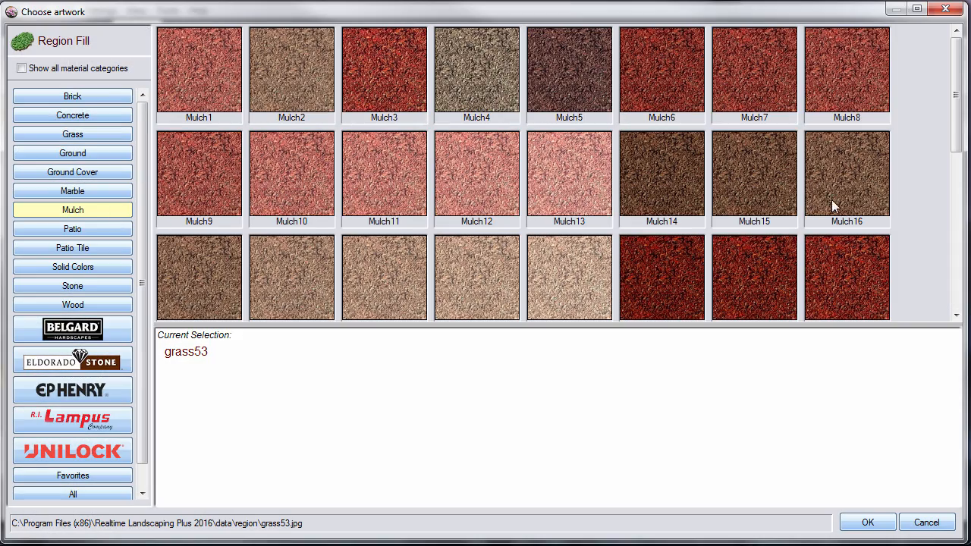
double_click(693, 195)
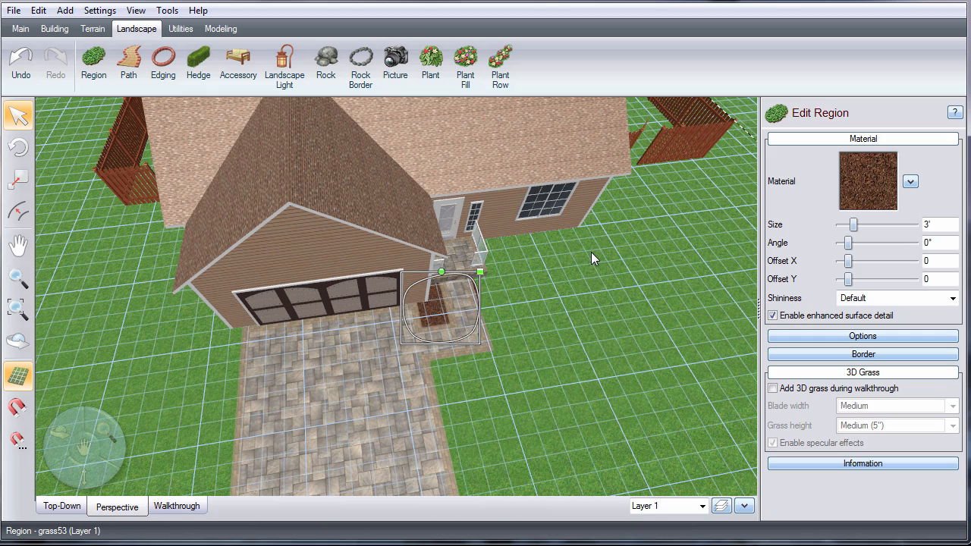
- Draw a curved region from the patio around the house's far side to the back, with sides about 18'-8", 48'-2", 19'-2" and 48'-5"
middle_drag(593, 259, 438, 269)
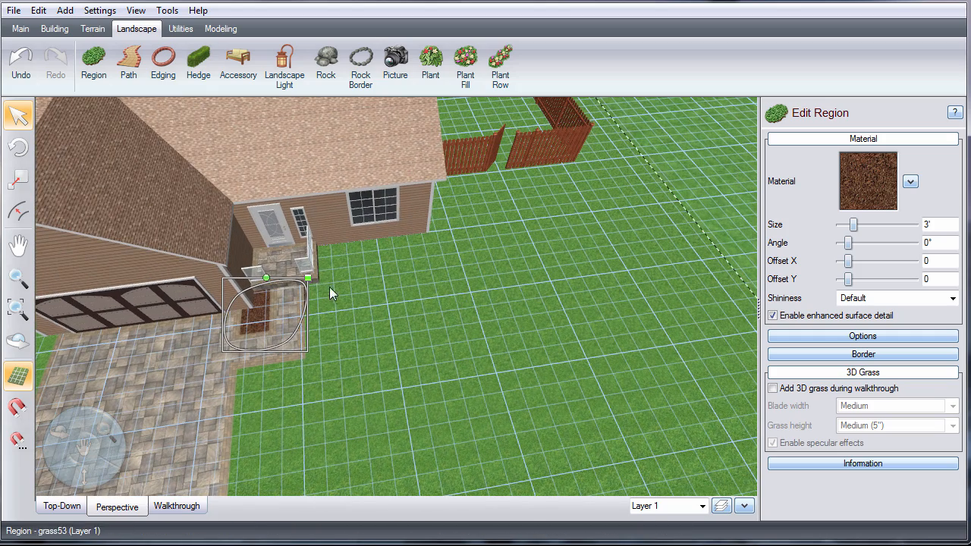
click(93, 69)
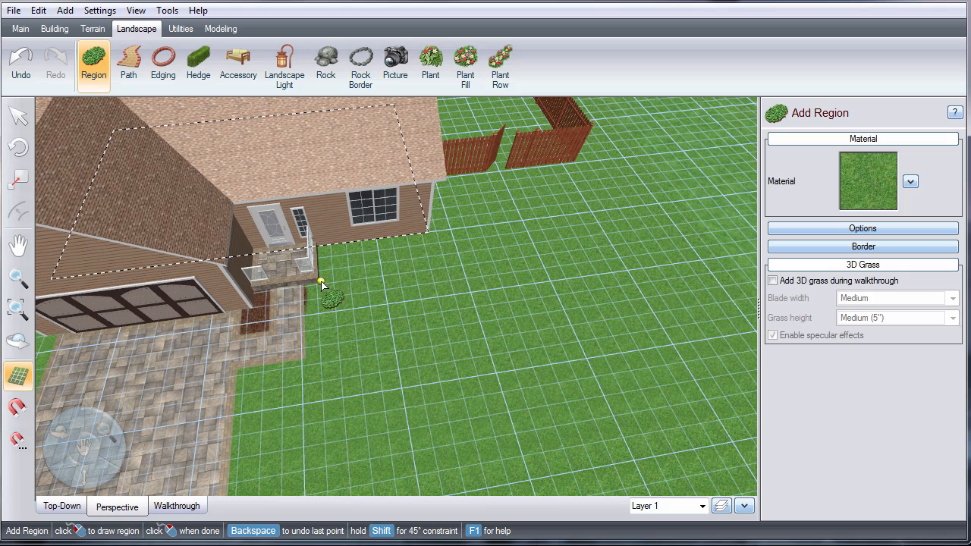
middle_drag(461, 261, 445, 262)
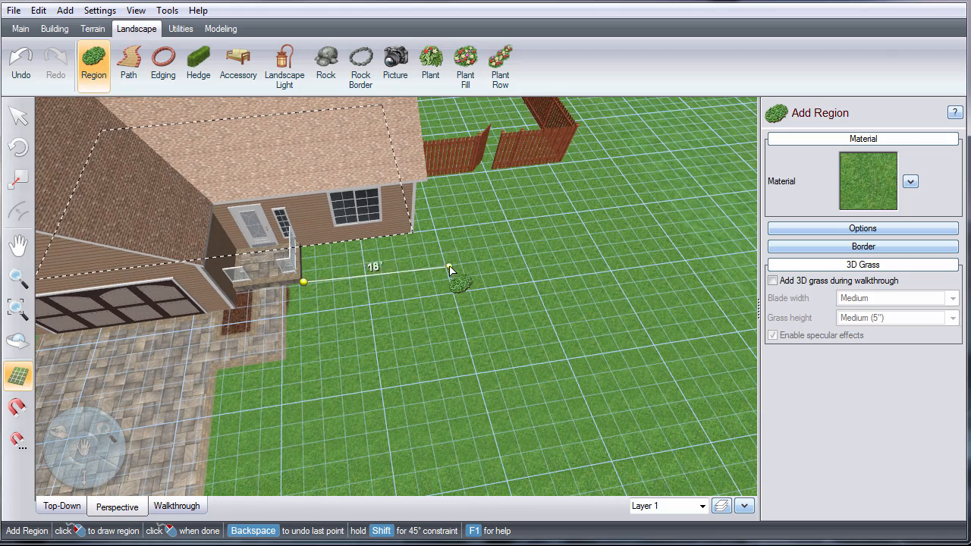
click(449, 265)
middle_drag(520, 191, 338, 331)
right_drag(307, 164, 176, 247)
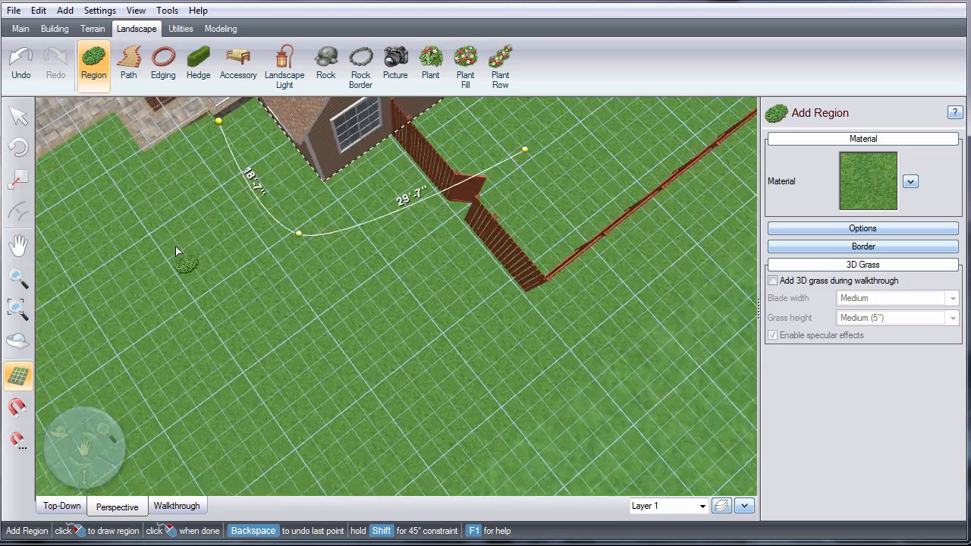
scroll(433, 236, down, 5)
middle_drag(479, 199, 421, 231)
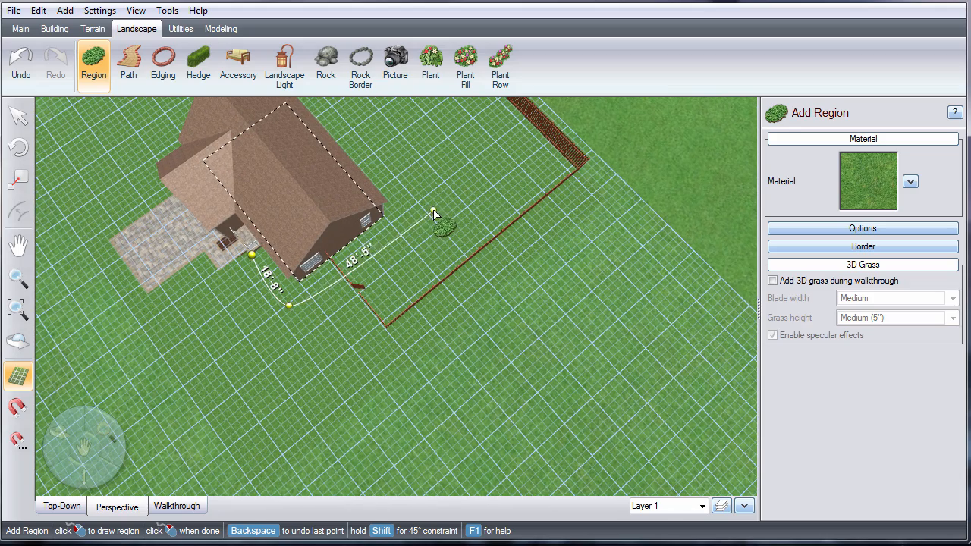
click(422, 200)
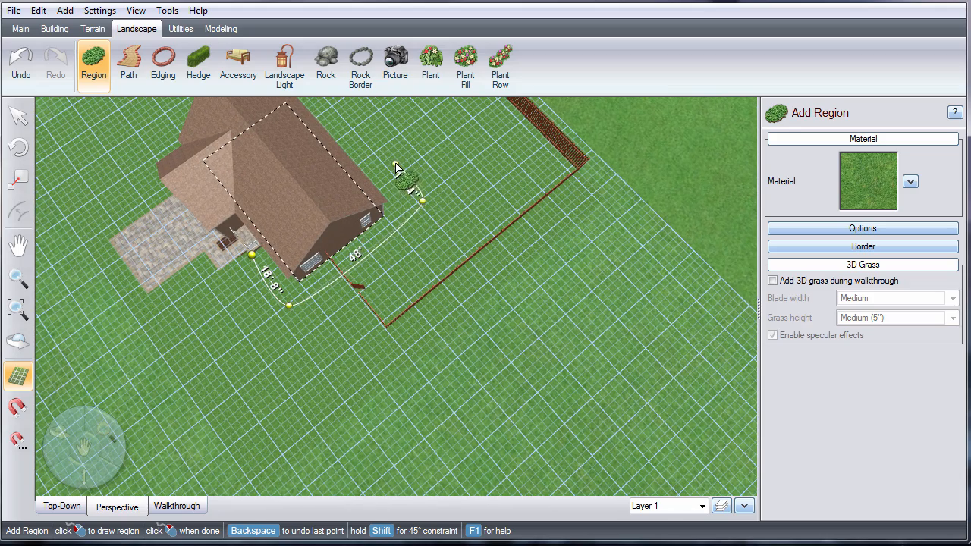
click(392, 161)
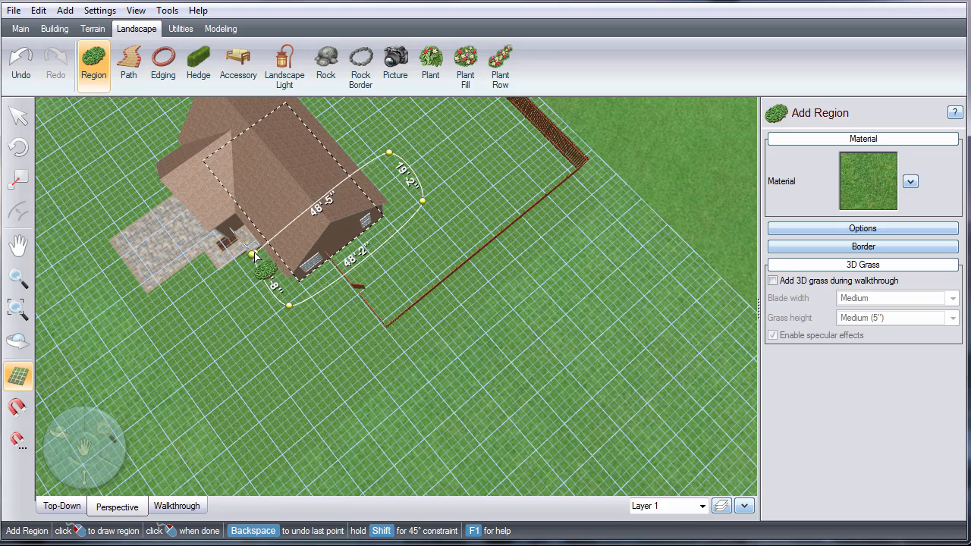
click(253, 254)
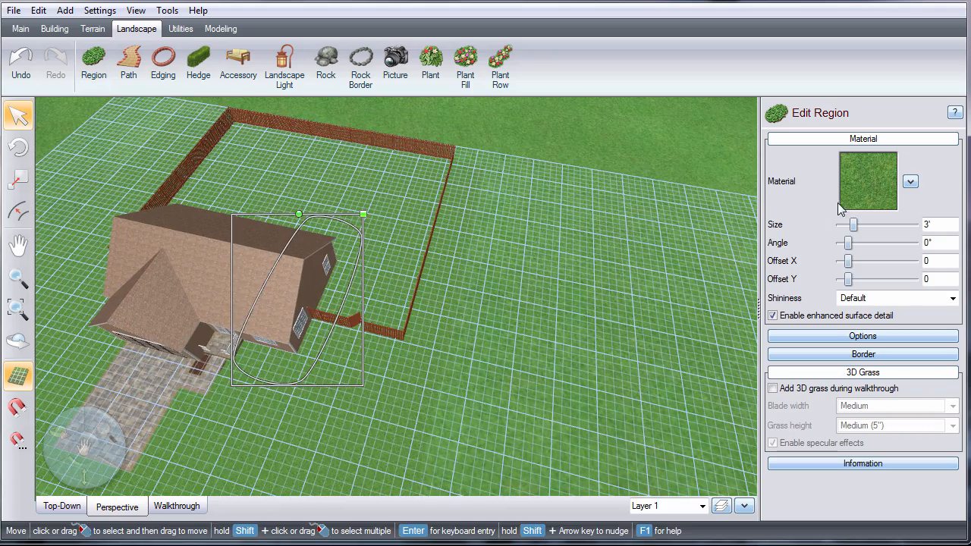
- Fill the large region around the house's far side with the Mulch14 material
click(868, 181)
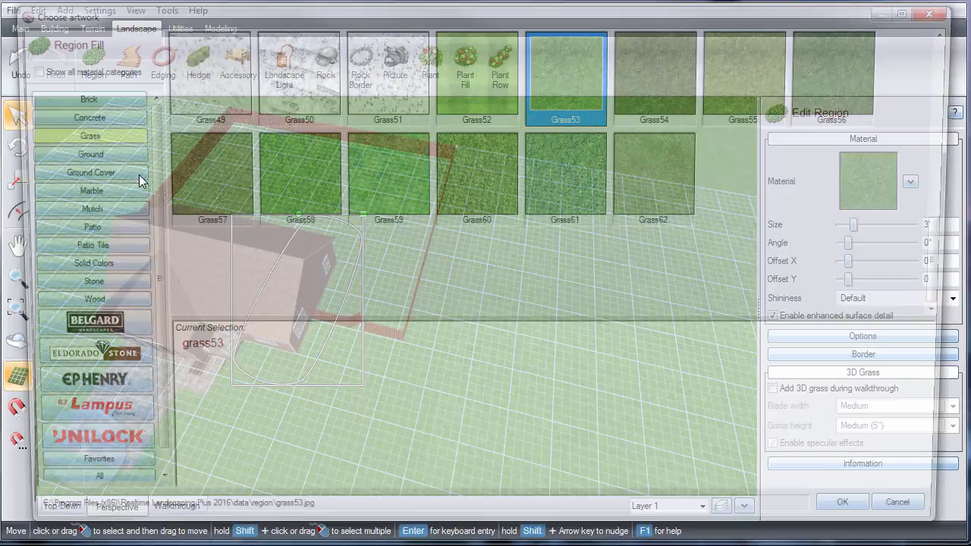
click(73, 210)
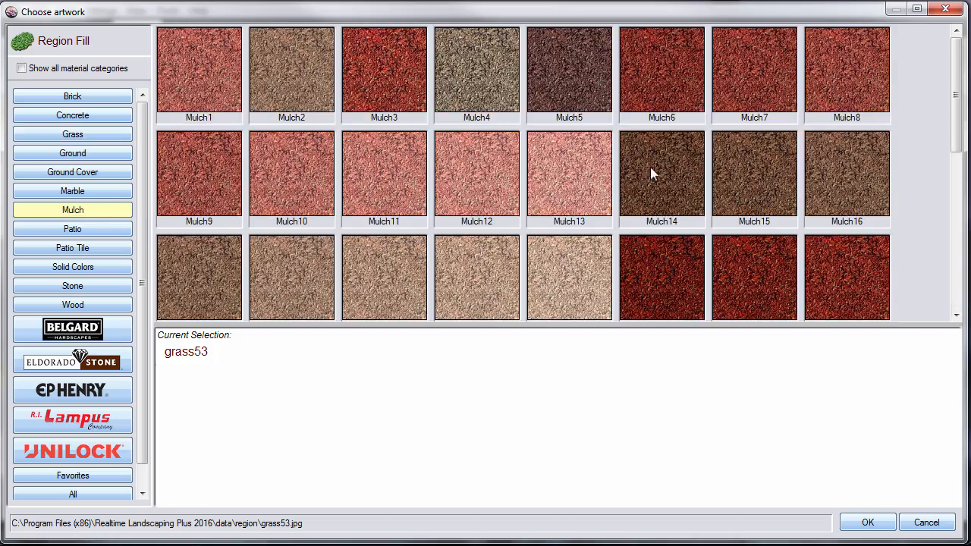
double_click(657, 165)
right_drag(325, 426, 390, 385)
middle_drag(351, 385, 417, 334)
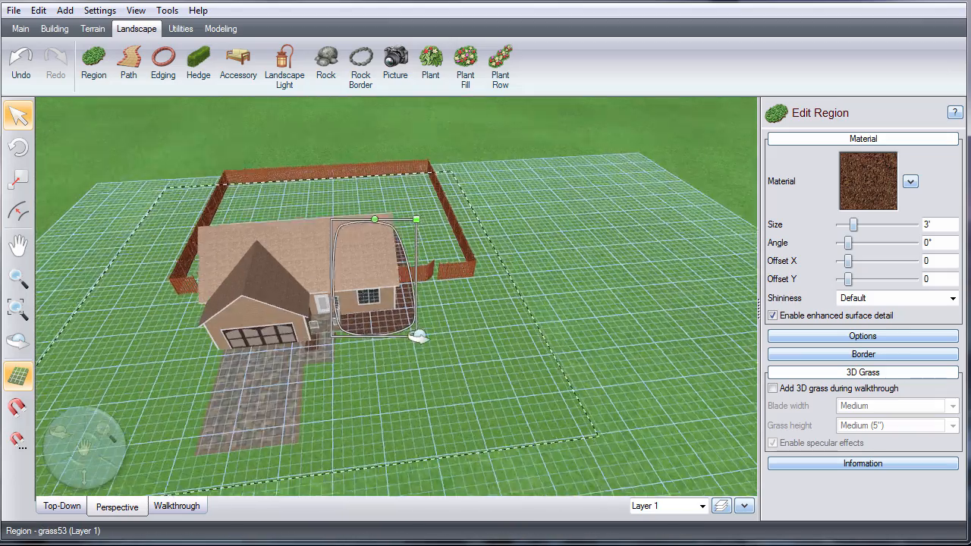
- Move the small mulch bed's walkway-side edge inward so its front side is 5'-9" and its patio side 7'-1"
scroll(310, 380, up, 3)
click(259, 382)
scroll(296, 414, up, 2)
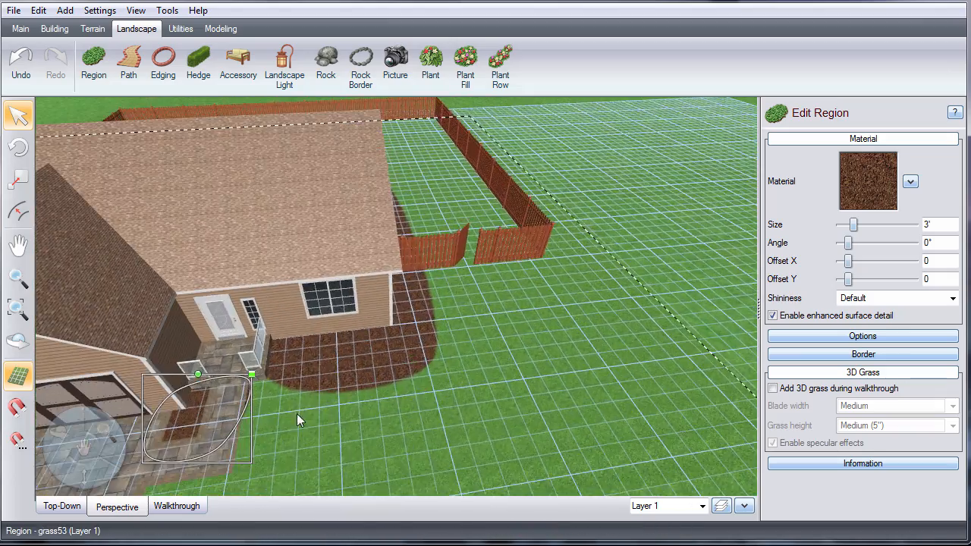
right_drag(296, 414, 458, 394)
click(400, 387)
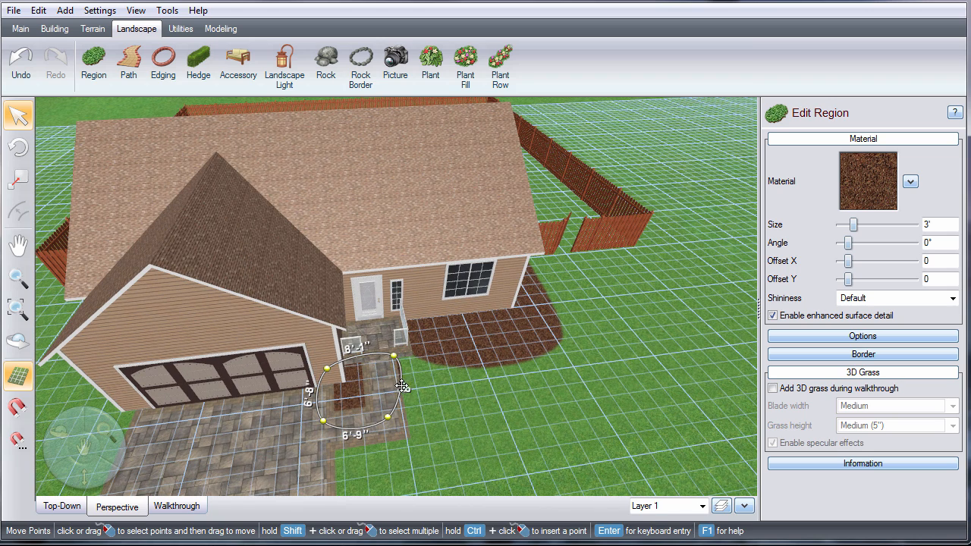
drag(403, 386, 393, 379)
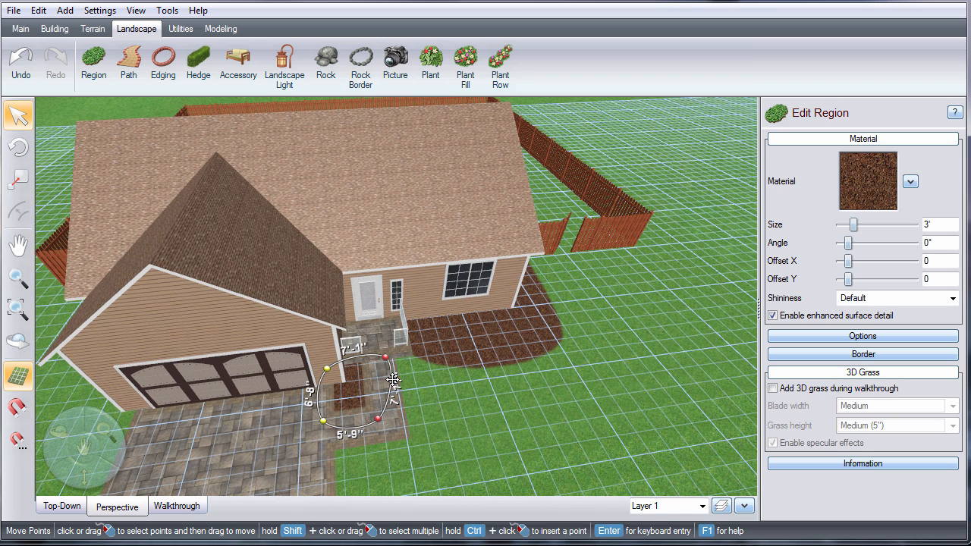
click(589, 323)
- Draw a rectangular deck behind the house outside the double doors, about 28'-5" long and 13'-3" deep, using snapping
click(686, 169)
middle_drag(643, 326, 599, 344)
middle_drag(714, 360, 510, 298)
click(54, 28)
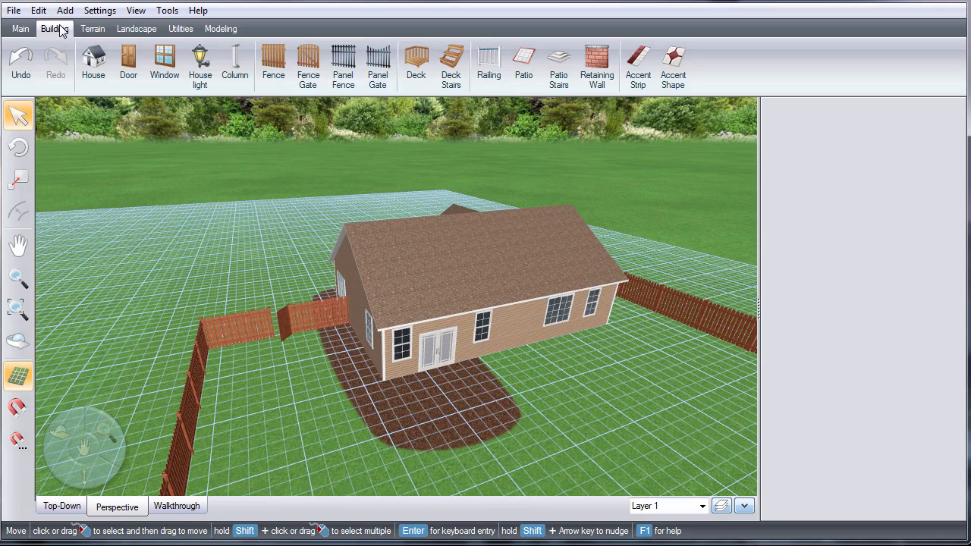
click(416, 64)
click(61, 505)
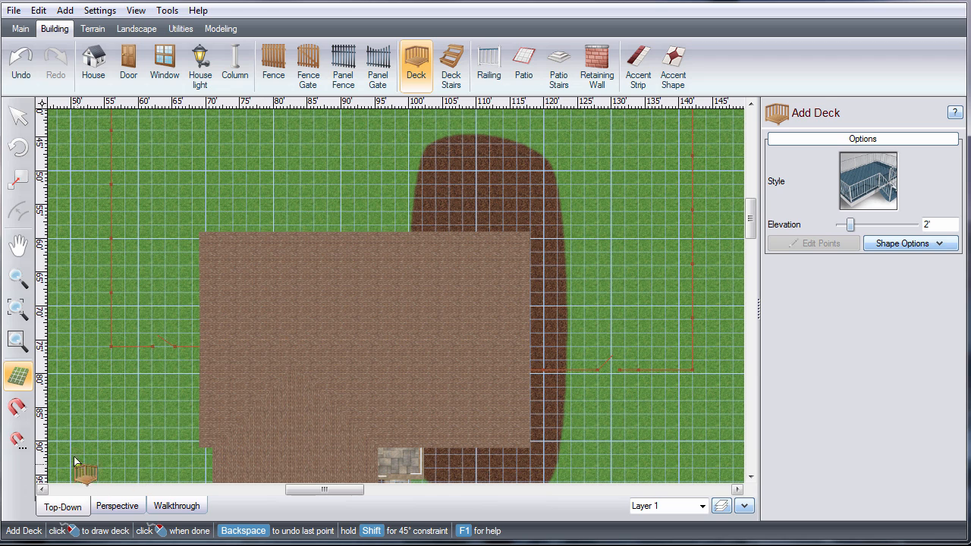
click(18, 410)
click(523, 238)
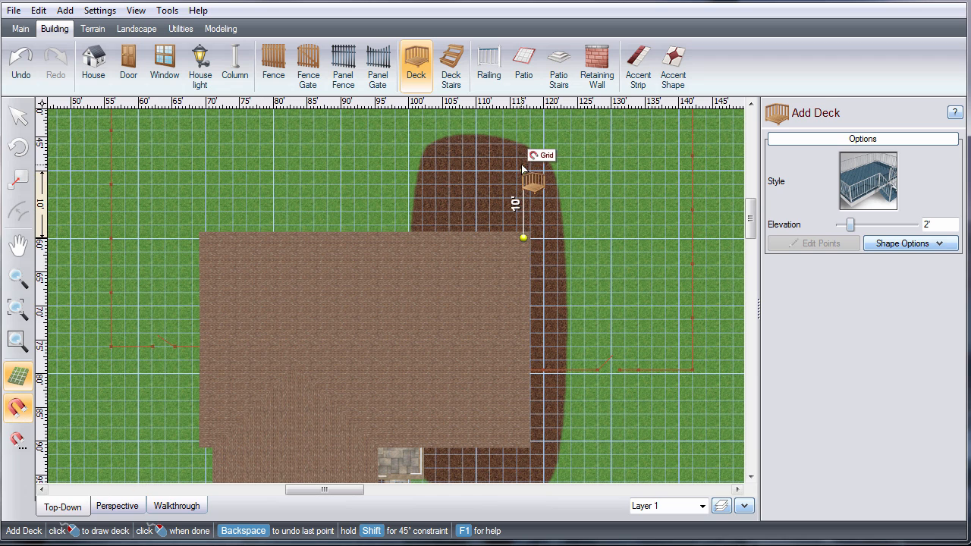
click(525, 151)
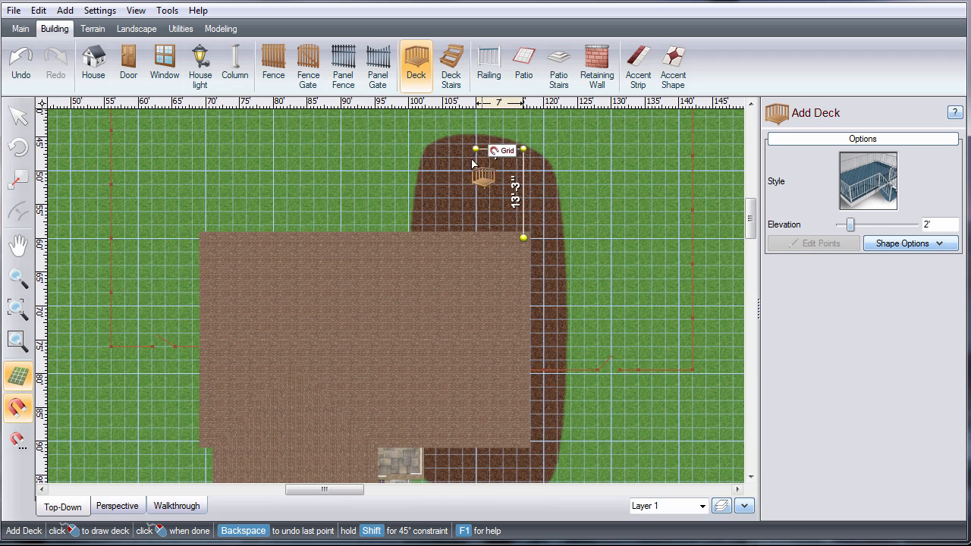
click(332, 151)
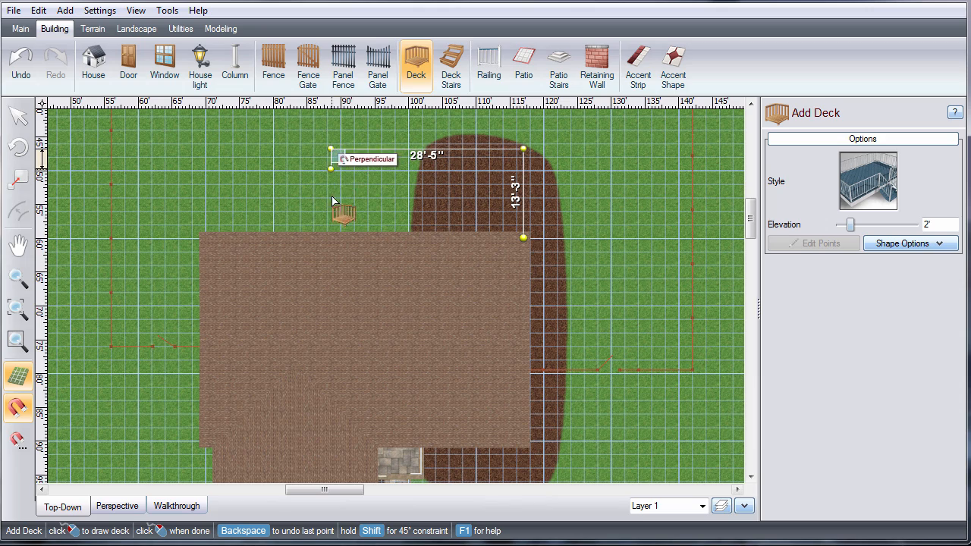
click(332, 238)
click(523, 238)
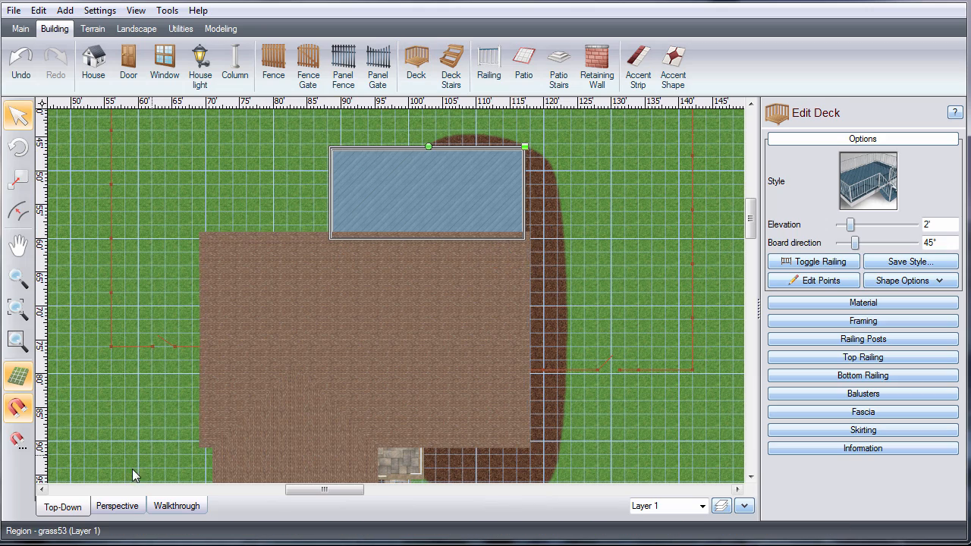
- Give the deck the wood-board style with white-framed panel railings and set its board direction to 90°
click(866, 186)
double_click(644, 80)
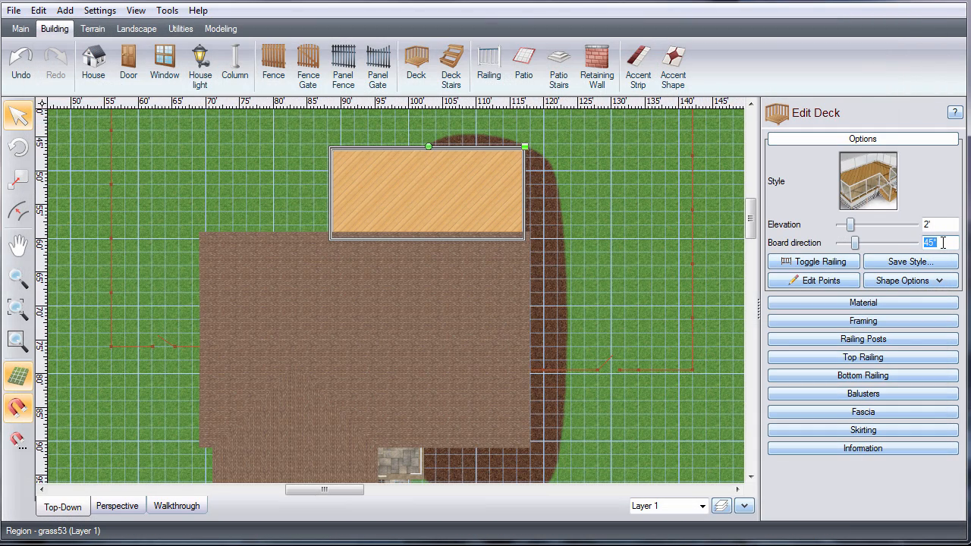
key(Return)
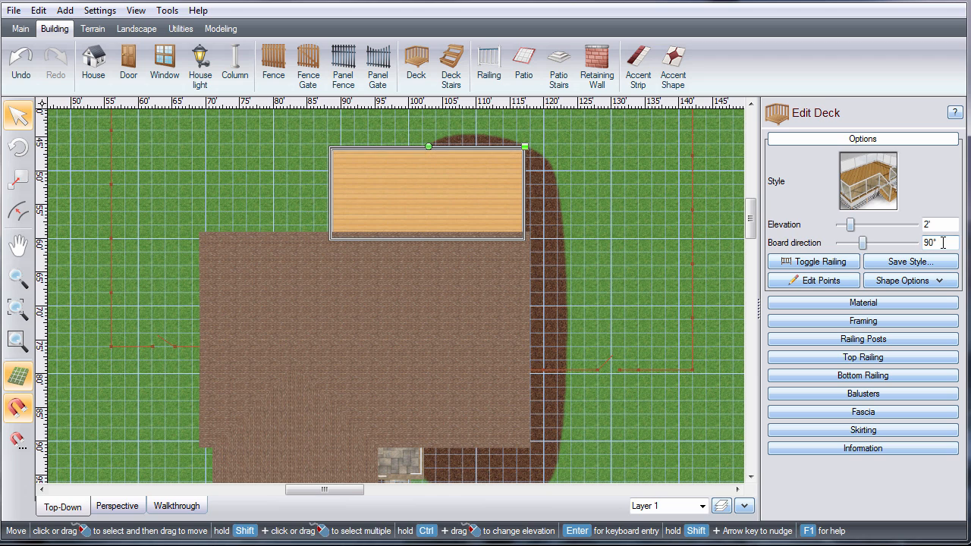
- Set the deck's elevation to 1'
click(117, 506)
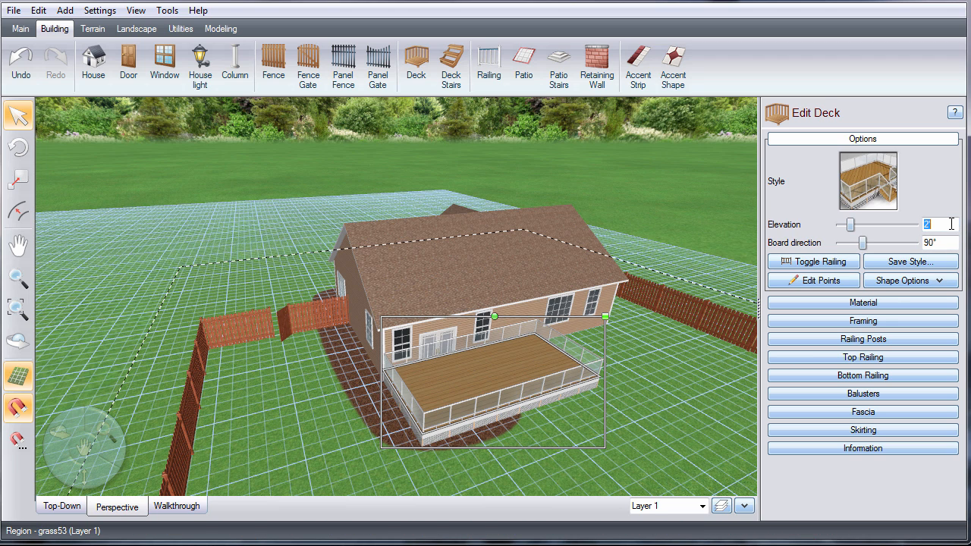
key(Tab)
scroll(571, 453, up, 2)
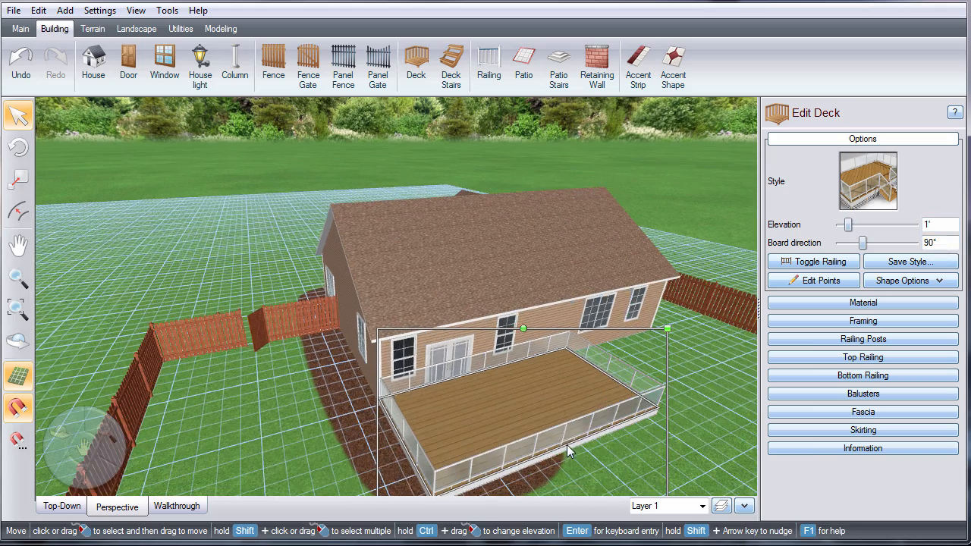
middle_drag(593, 437, 445, 403)
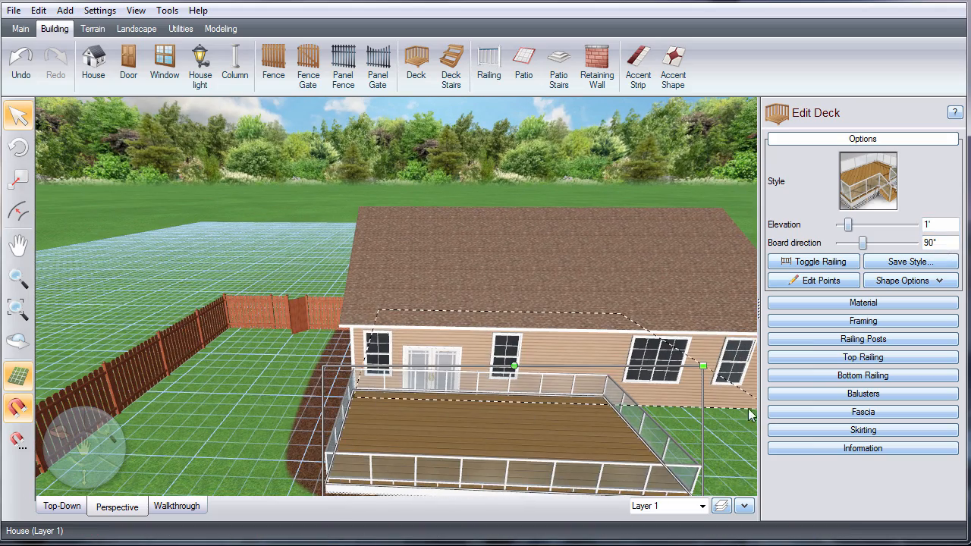
- Remove the railing from the deck edge along the house wall
click(793, 263)
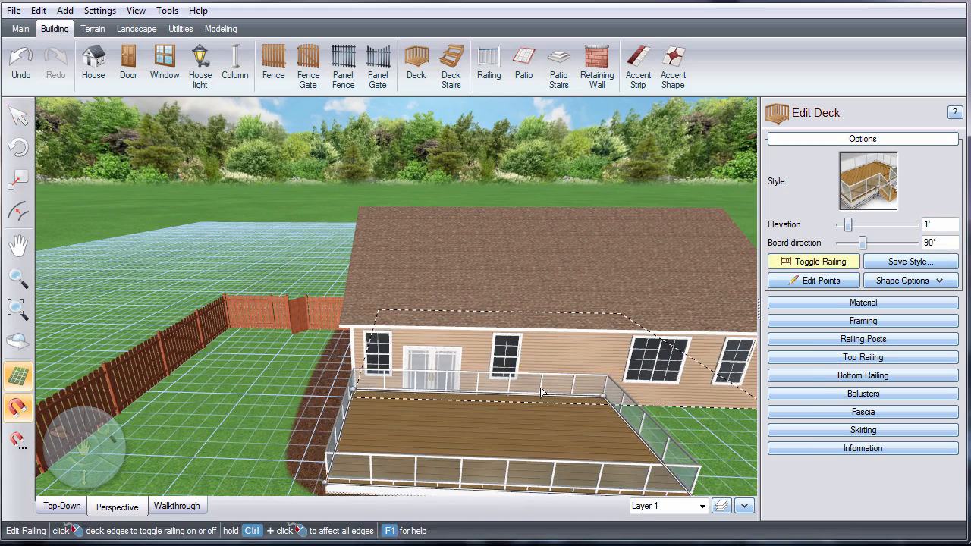
click(503, 393)
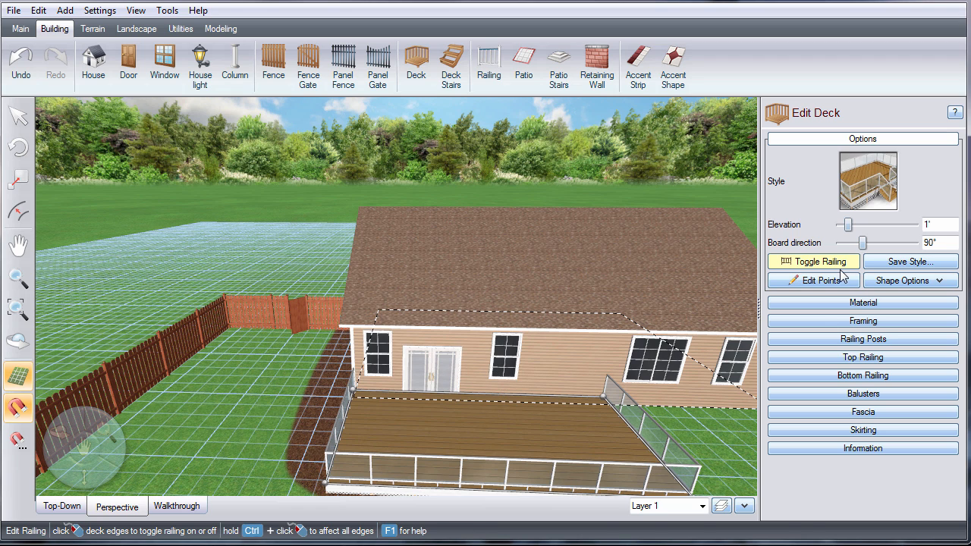
click(813, 262)
- Raise the rear double doors' elevation so they sit above the deck floor
click(431, 369)
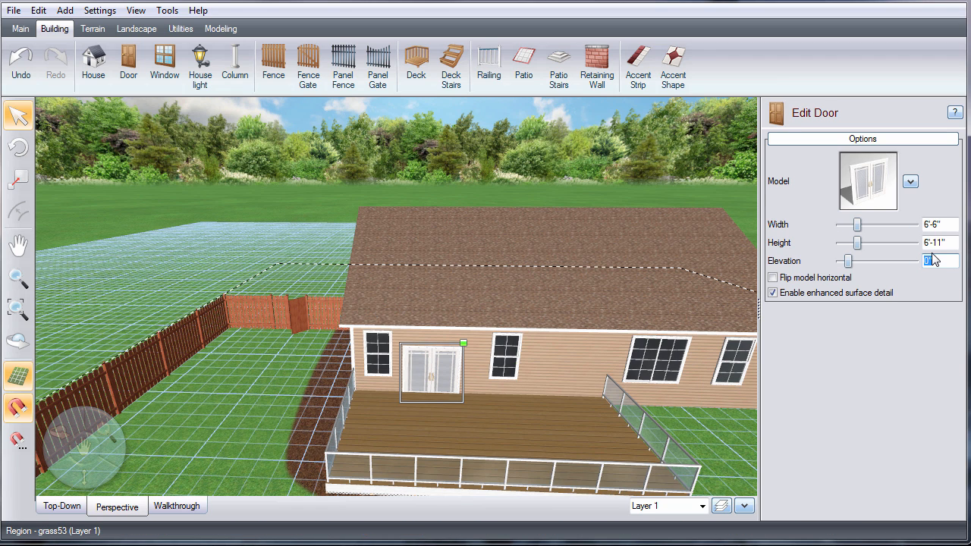
key(Return)
click(289, 231)
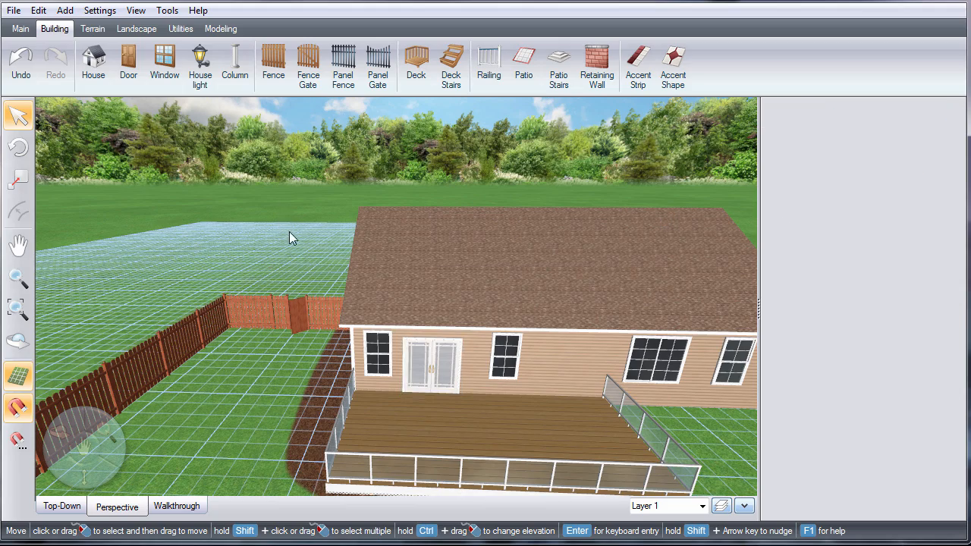
- Add deck stairs to the deck's short end beside the mulch bed and set their total width to 5'
middle_drag(289, 231, 580, 243)
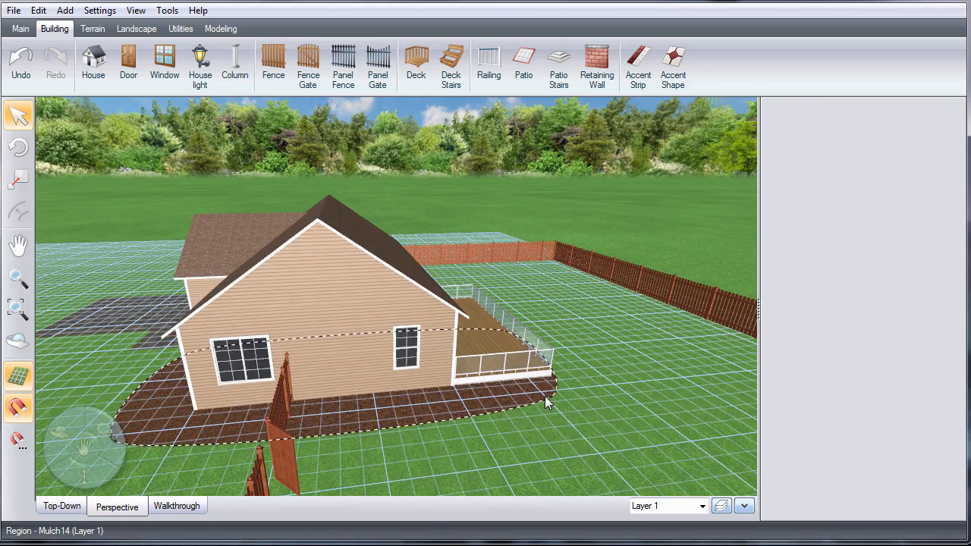
middle_drag(546, 401, 485, 397)
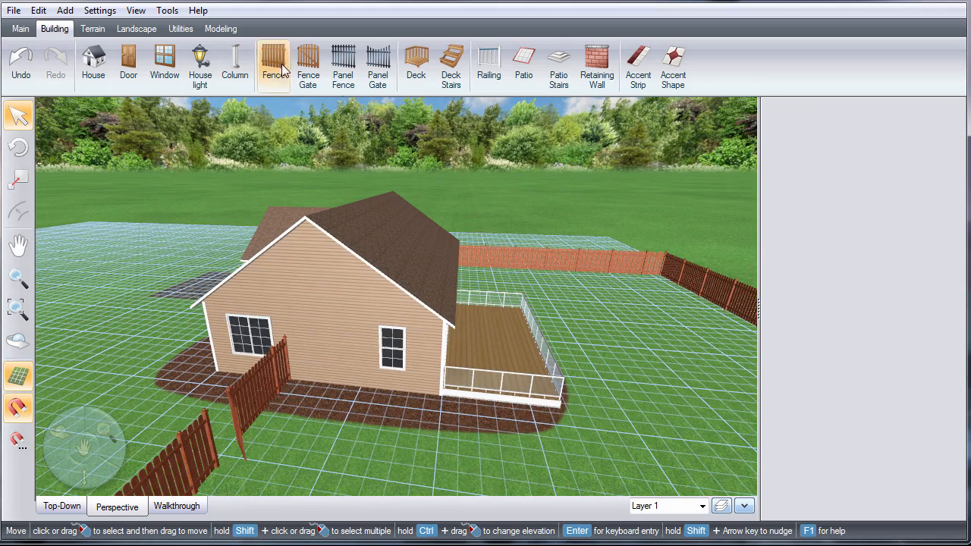
click(452, 65)
click(503, 395)
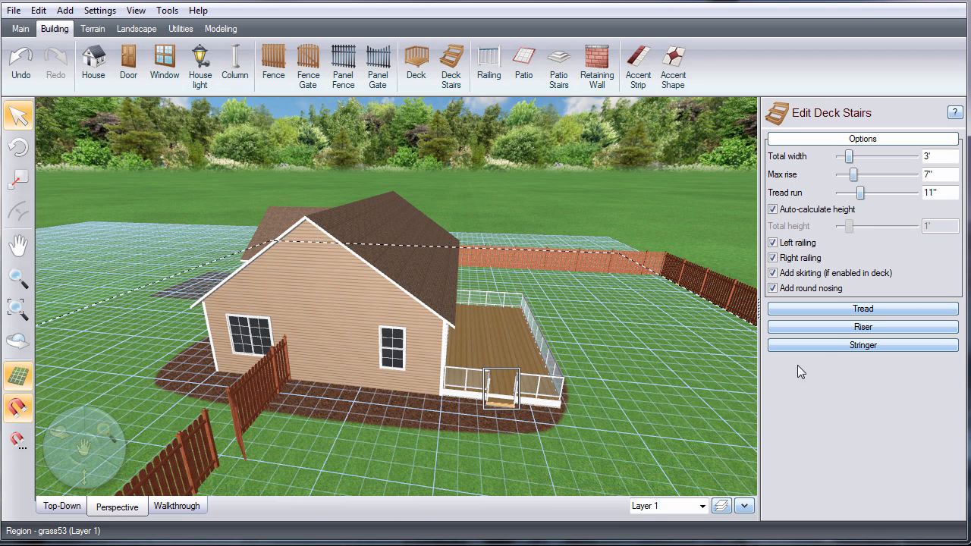
key(Return)
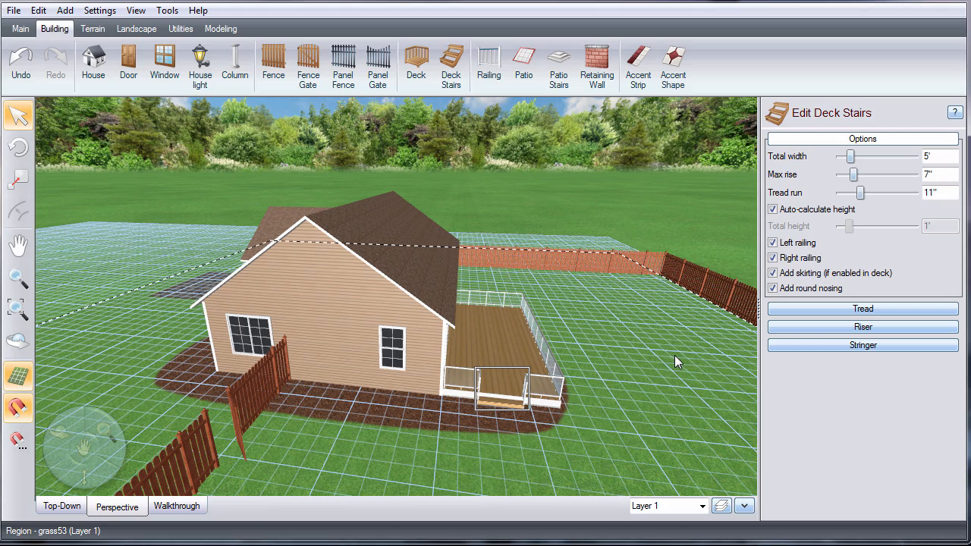
- Add a second 5' wide set of deck stairs on the deck's long outer edge and adjust their position
drag(502, 391, 592, 372)
middle_drag(615, 369, 457, 358)
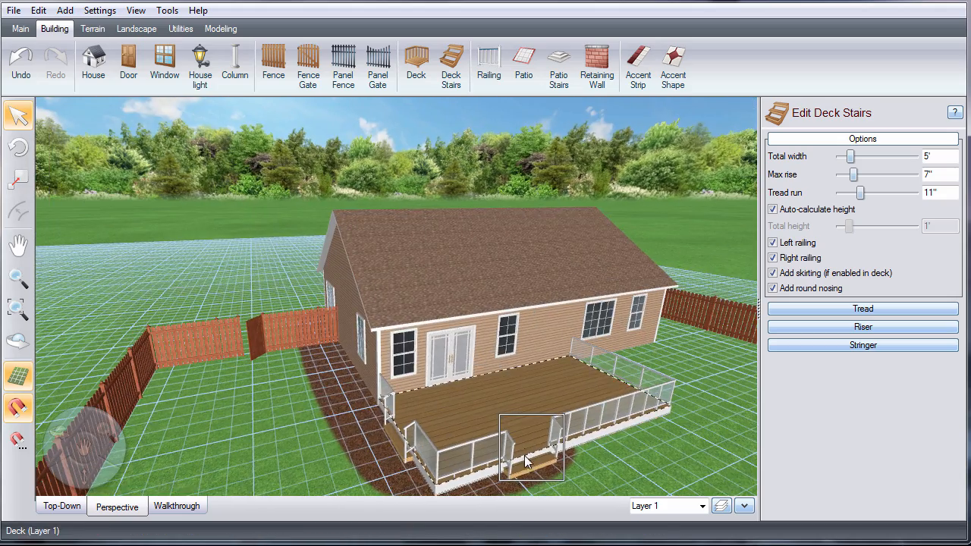
drag(526, 457, 544, 453)
click(545, 479)
- Draw a straight hedge in the front mulch bed along the house wall, beneath the front window
middle_drag(341, 459, 569, 445)
right_drag(416, 449, 524, 439)
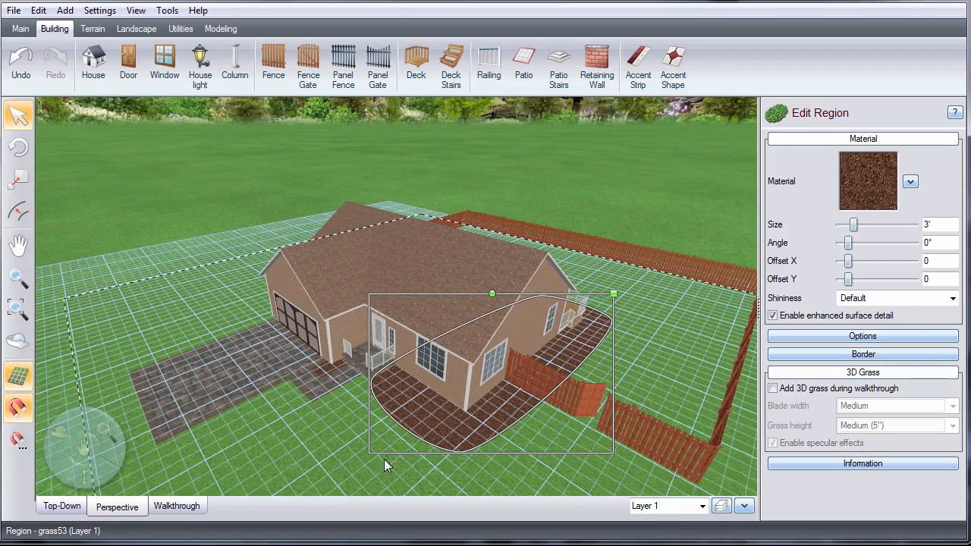
click(323, 456)
middle_drag(324, 456, 425, 426)
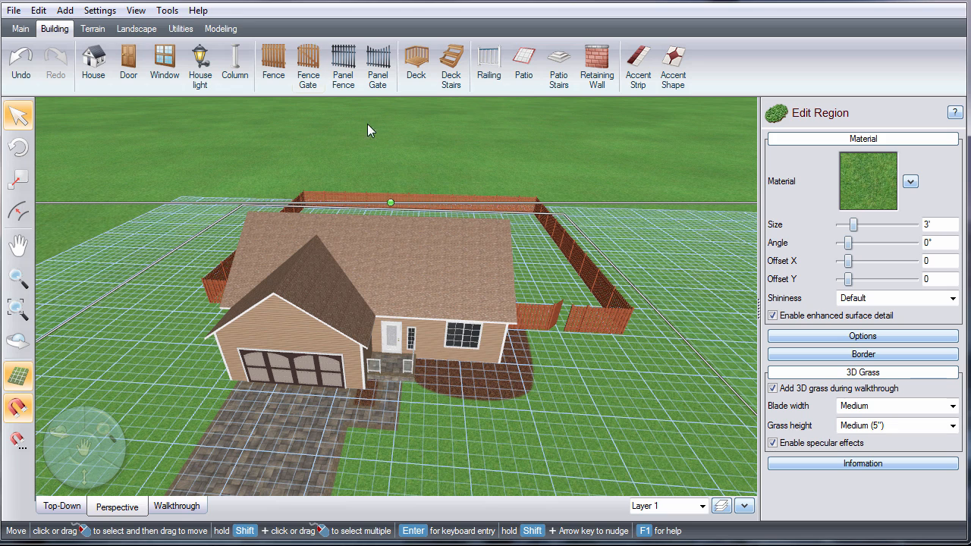
click(137, 28)
click(197, 64)
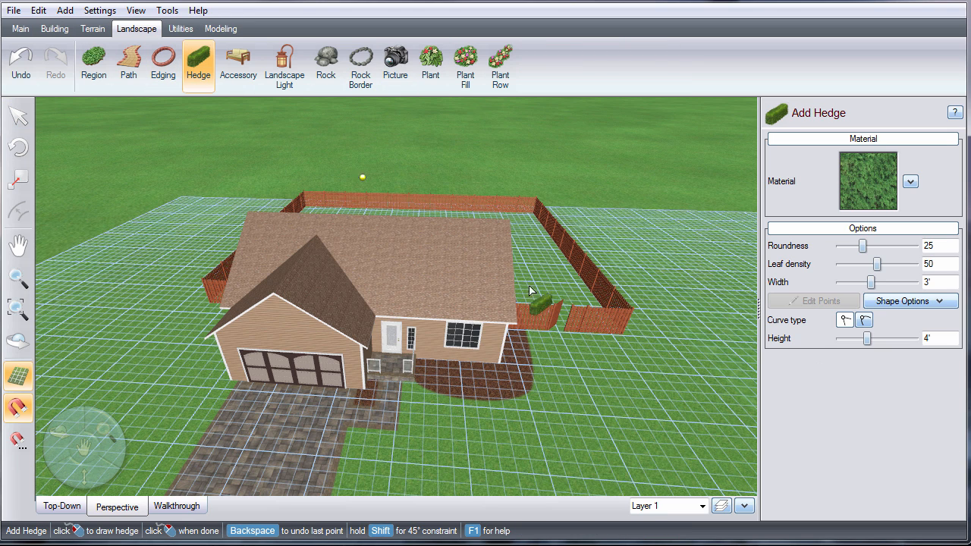
click(510, 349)
right_click(514, 349)
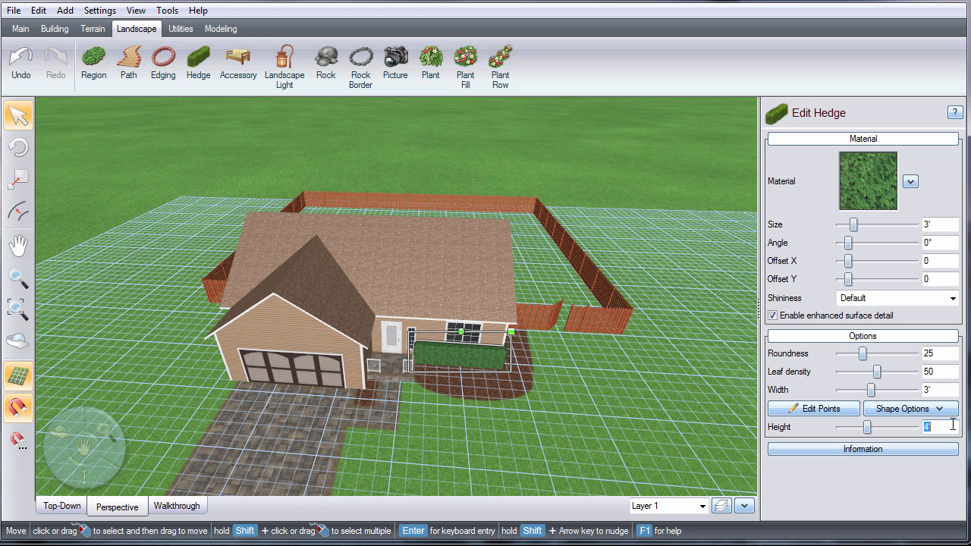
- Set the hedge's height to 3' and its width to 2'
text(3)
key(Tab)
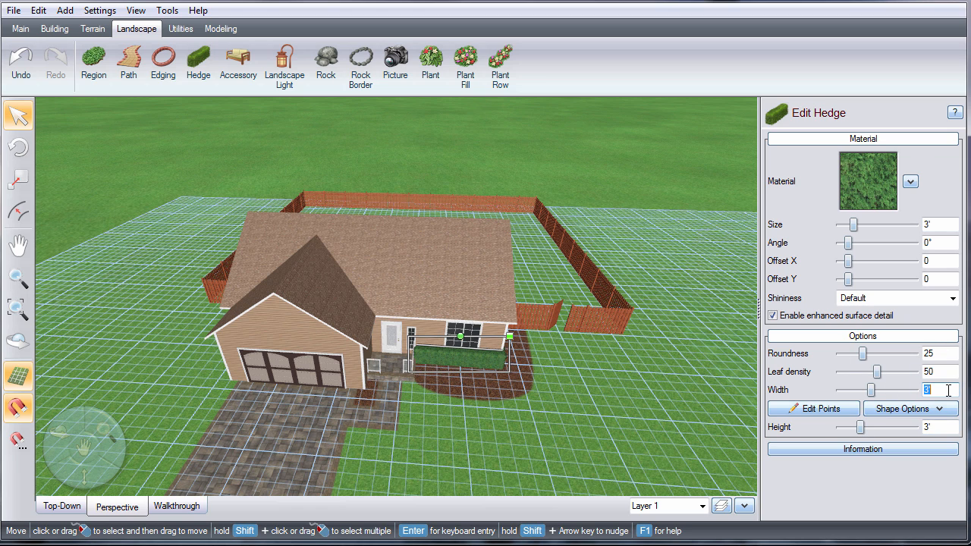
text(2)
key(Tab)
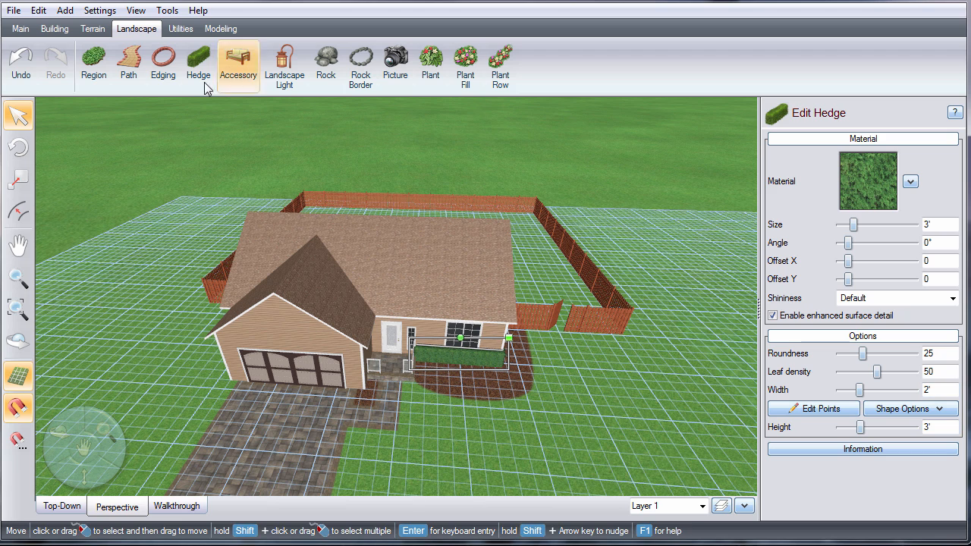
- Plant three Dwarf Bottlebrush shrubs in a line in front of the hedge
click(437, 76)
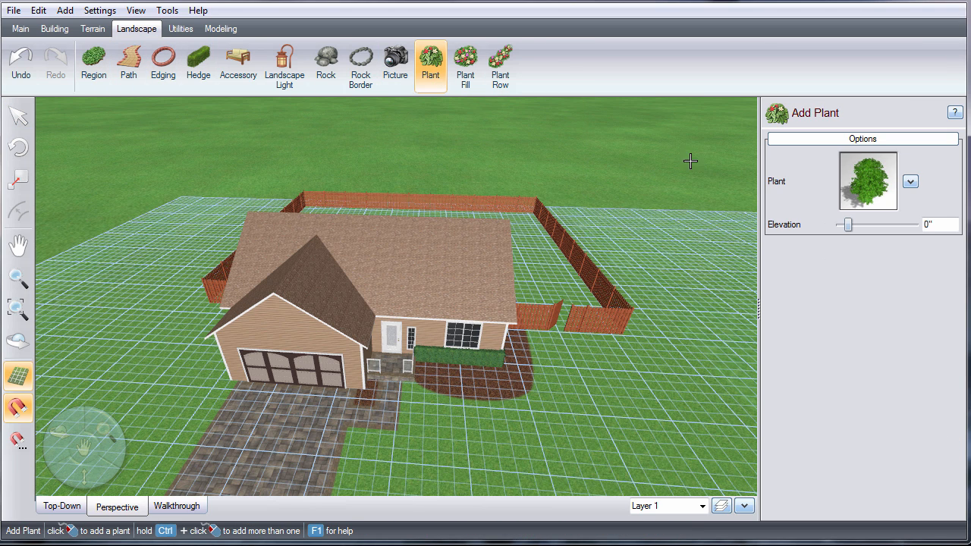
click(868, 185)
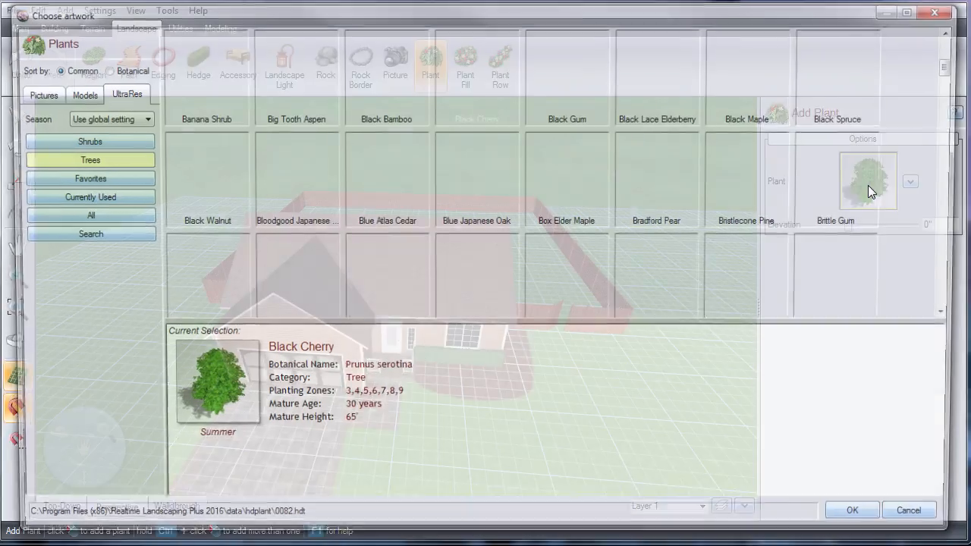
click(92, 143)
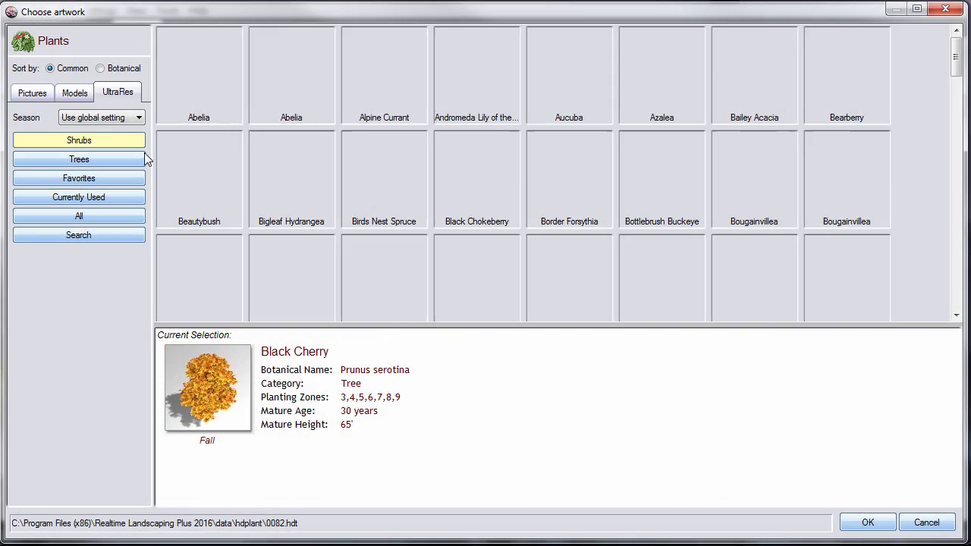
drag(955, 72, 950, 137)
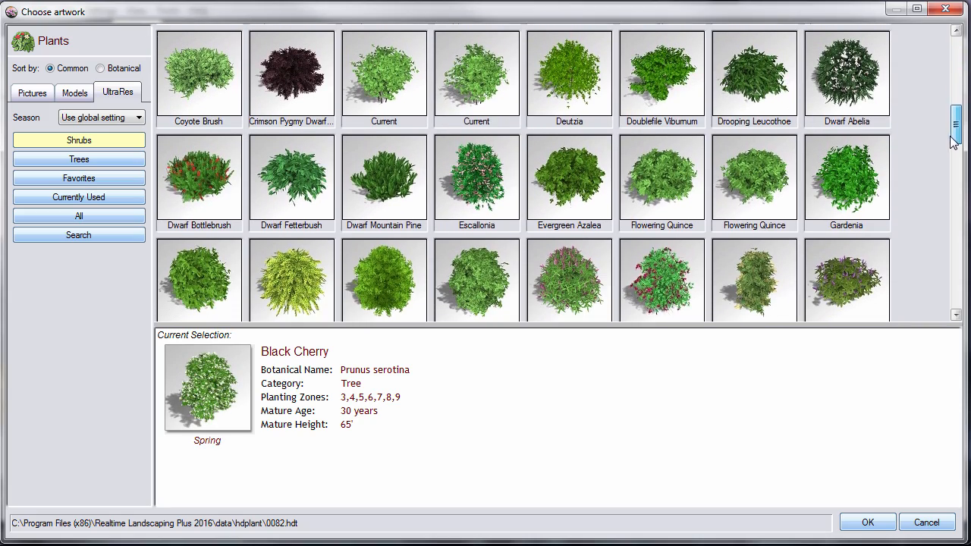
double_click(191, 176)
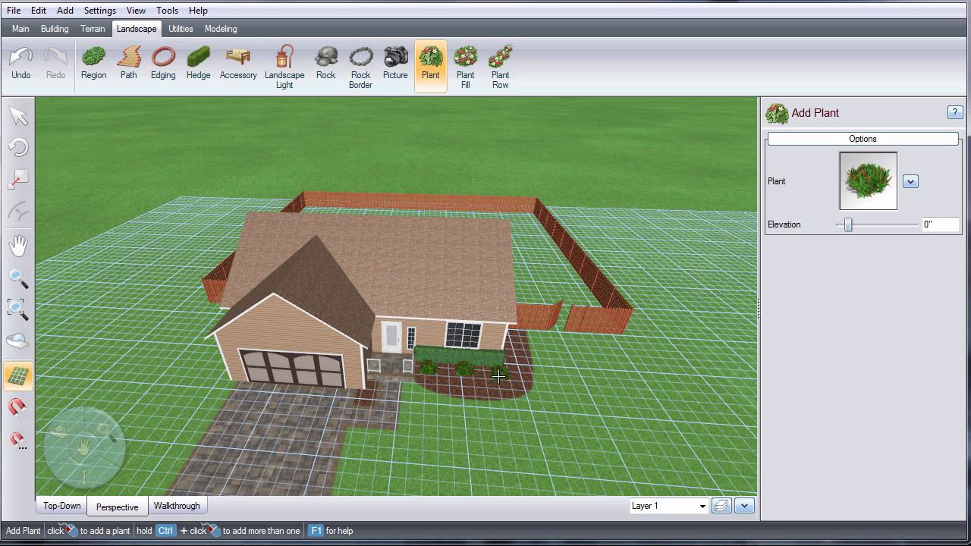
click(495, 376)
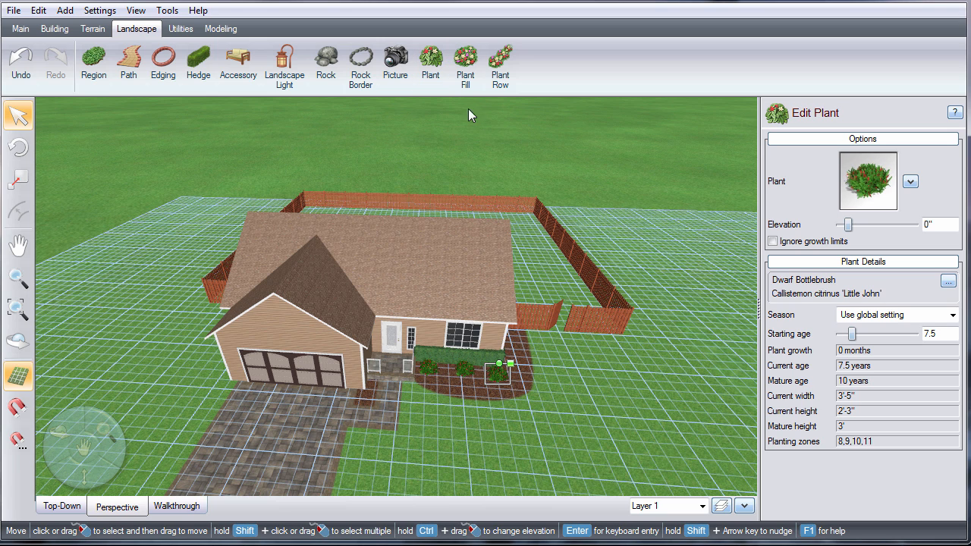
- Draw a row of 10 Bloodroot plants along the front of the three shrubs and set their starting age to 22.4
click(500, 65)
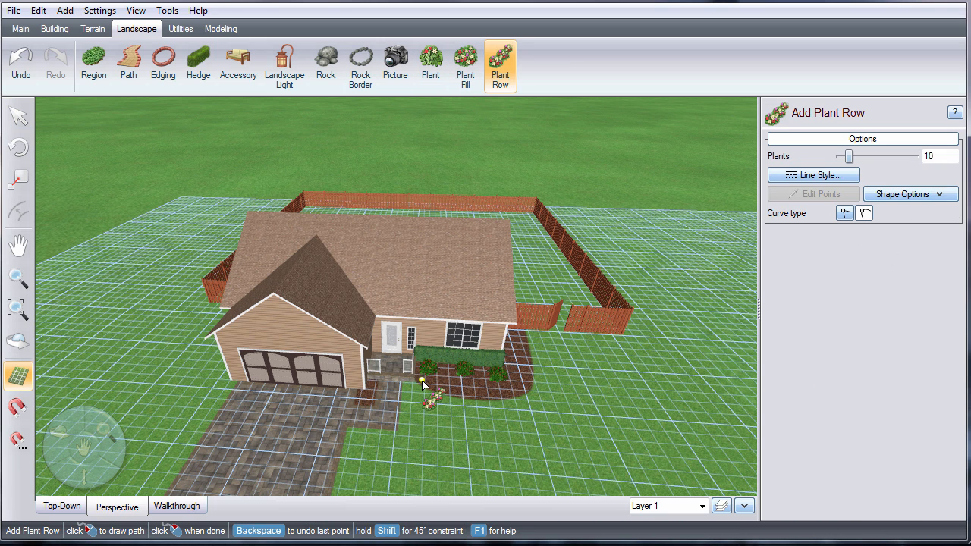
double_click(502, 391)
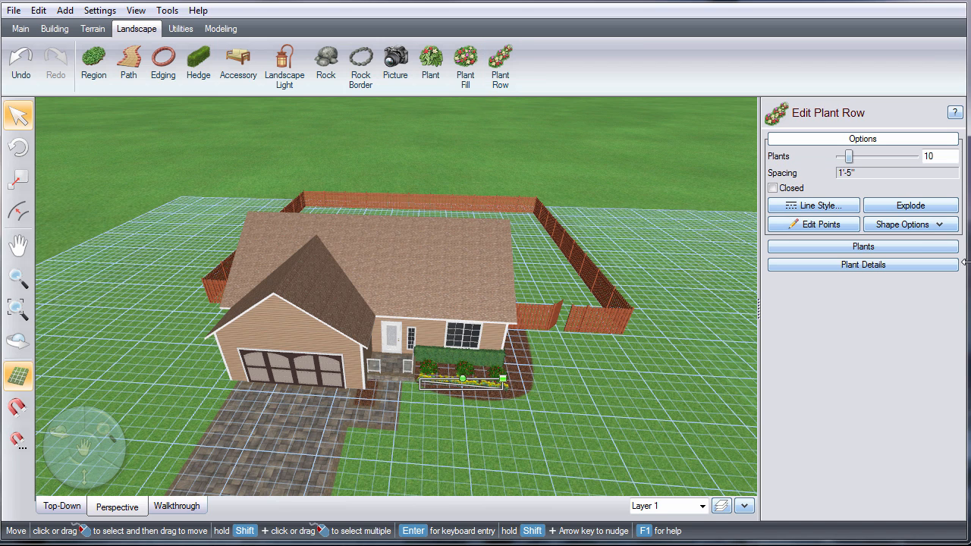
click(900, 245)
click(880, 322)
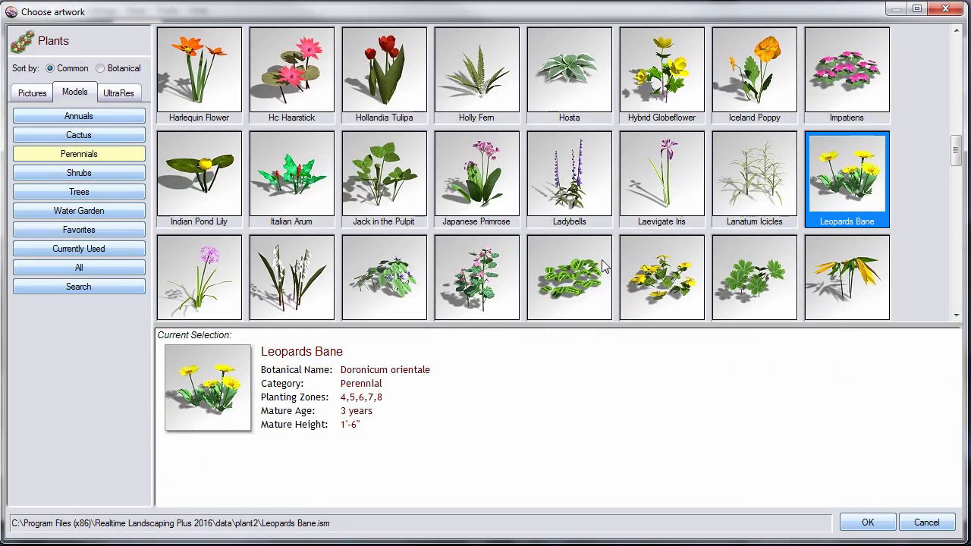
drag(955, 163, 952, 81)
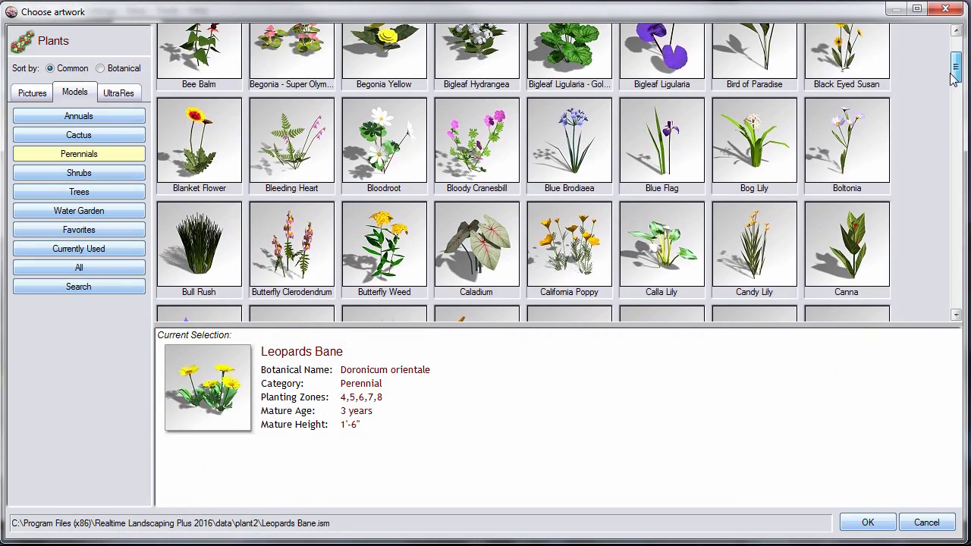
double_click(407, 159)
click(894, 385)
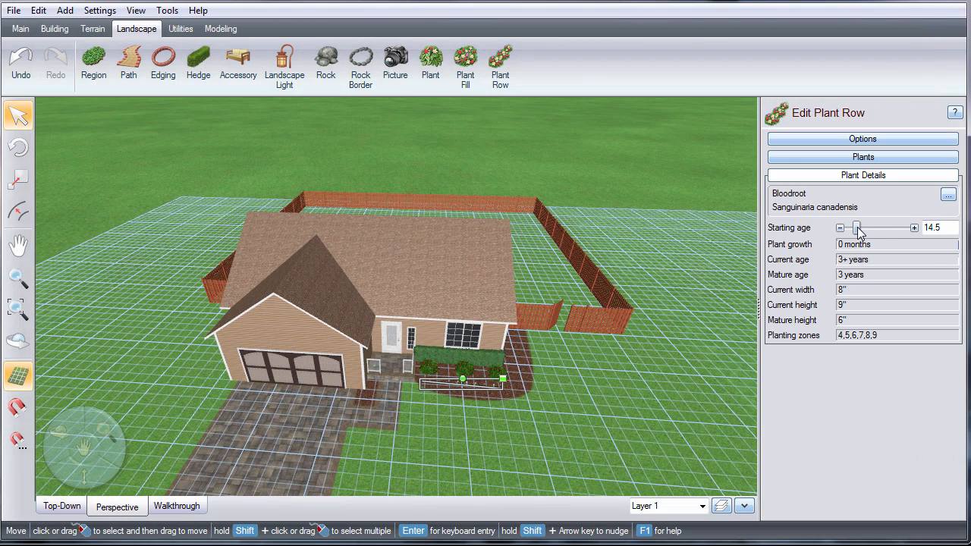
- Plant a Crimson Queen tree in the front mulch bed near the house corner beside the fence gate
middle_drag(681, 402, 603, 382)
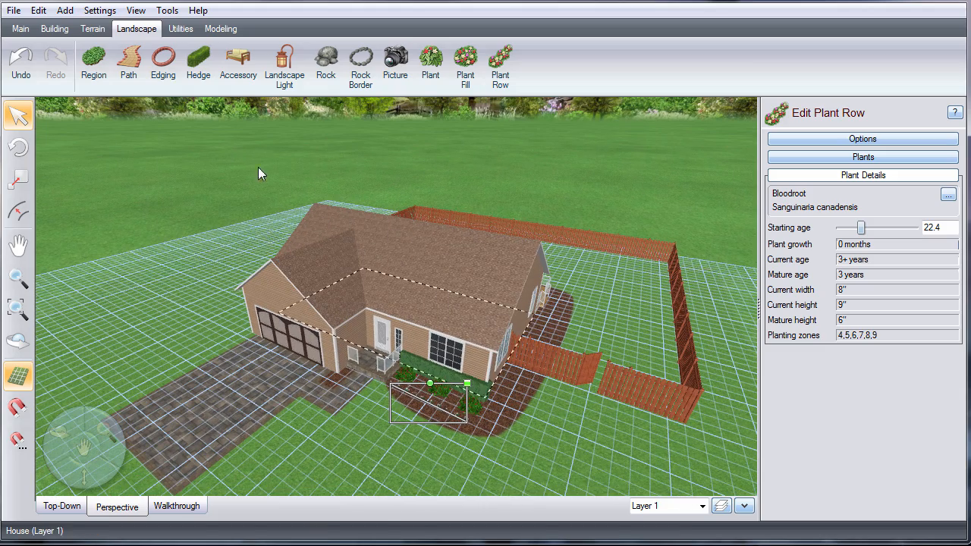
click(430, 61)
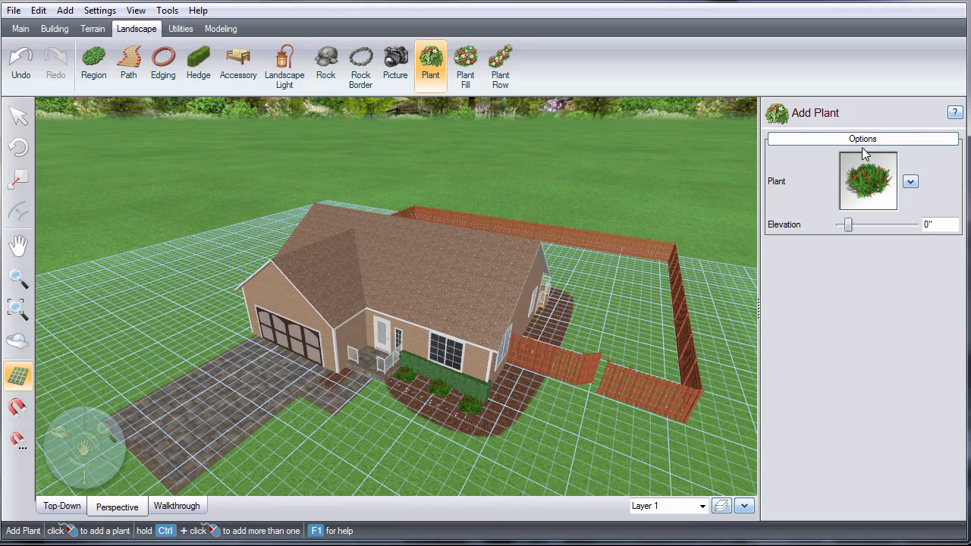
click(882, 194)
click(132, 158)
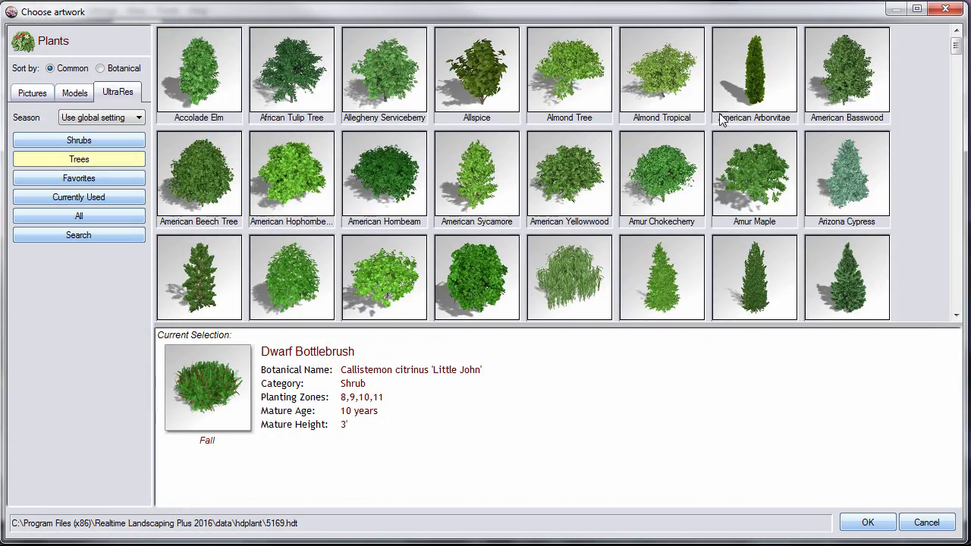
drag(957, 50, 958, 95)
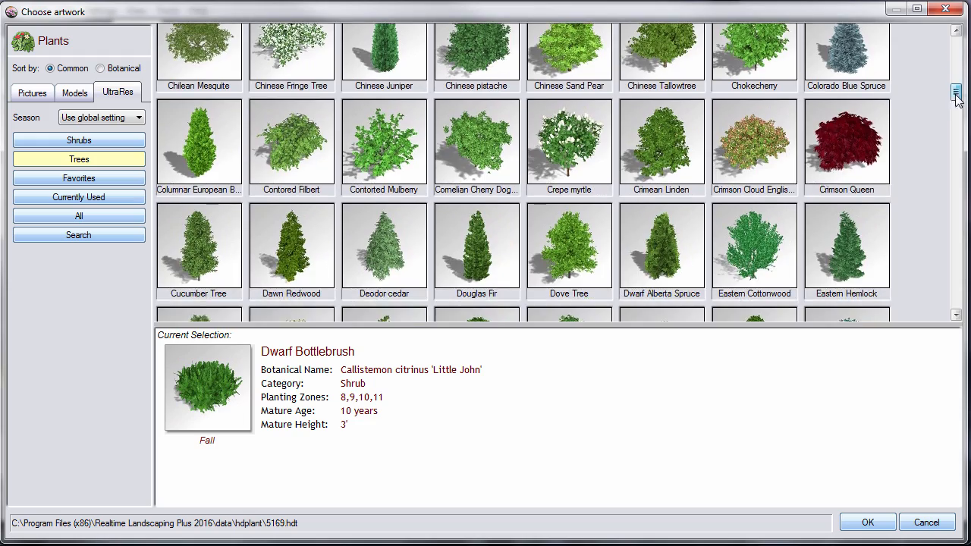
click(870, 160)
double_click(870, 159)
click(502, 412)
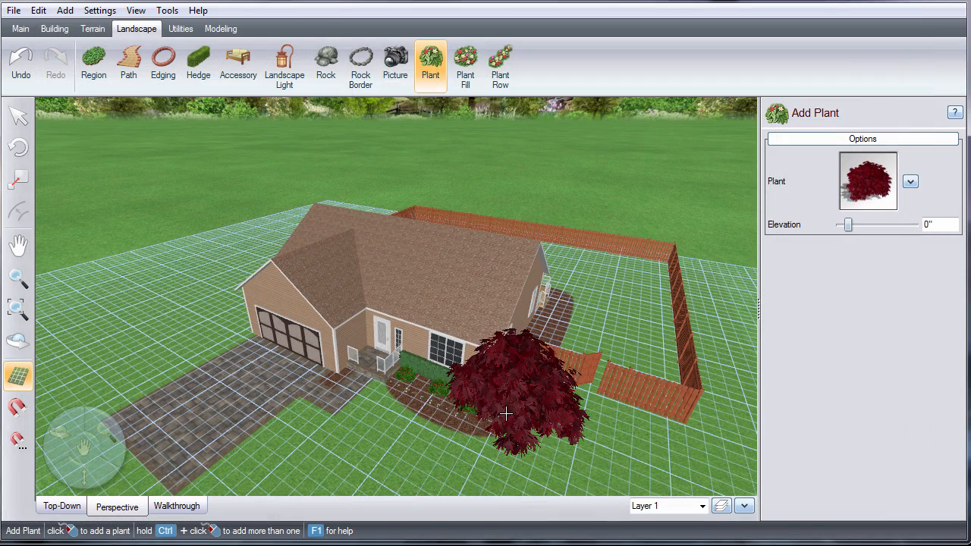
- Set the Crimson Queen's starting age to 9.2 and move the tree slightly closer to the house corner
drag(863, 337, 854, 342)
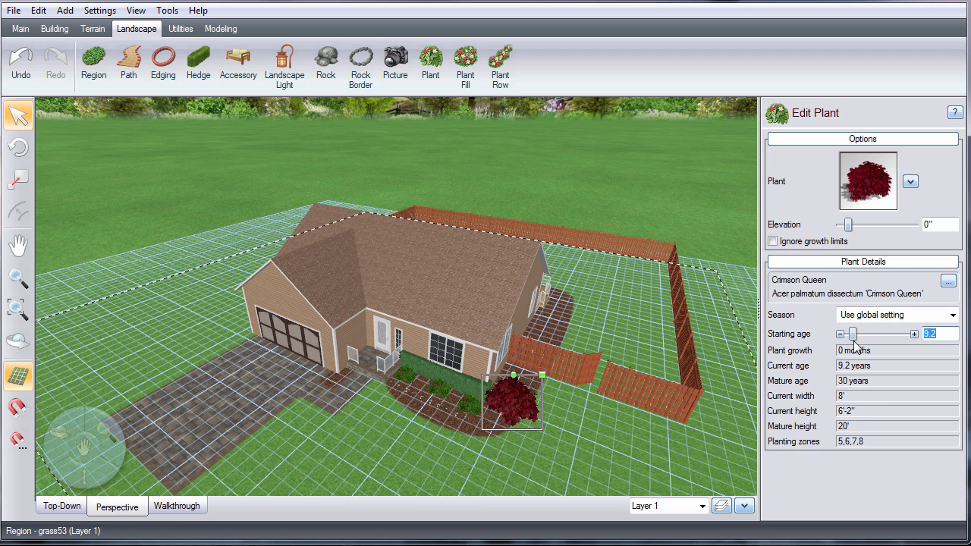
click(511, 398)
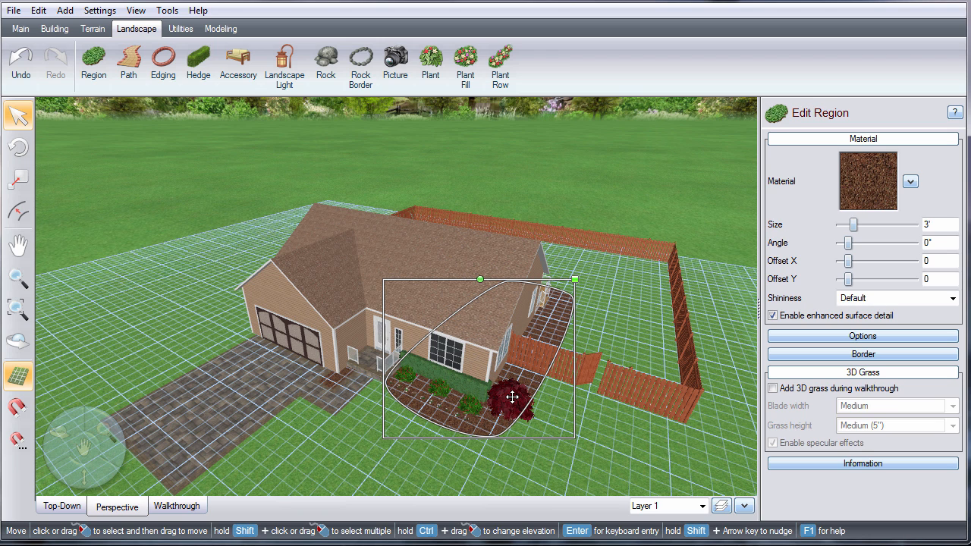
click(514, 396)
click(513, 397)
click(513, 398)
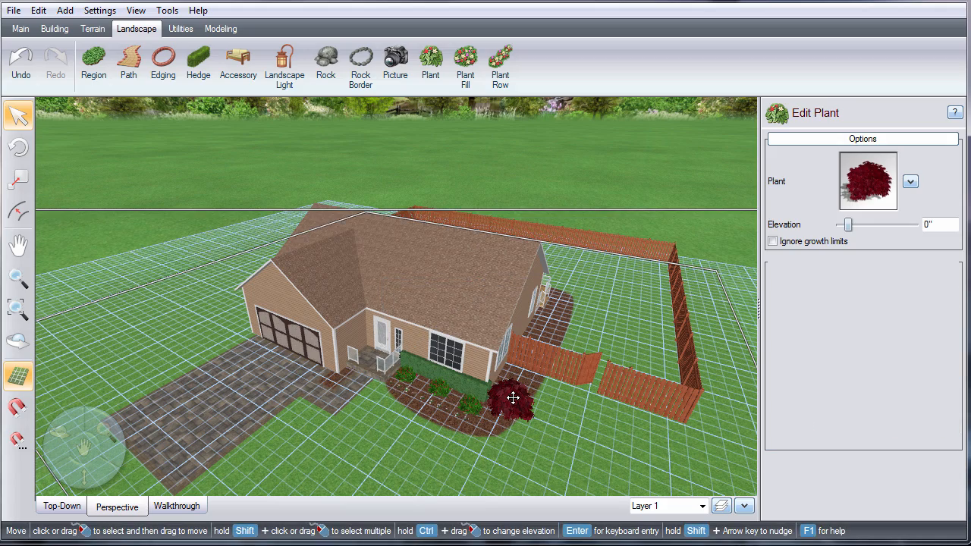
drag(513, 398, 515, 389)
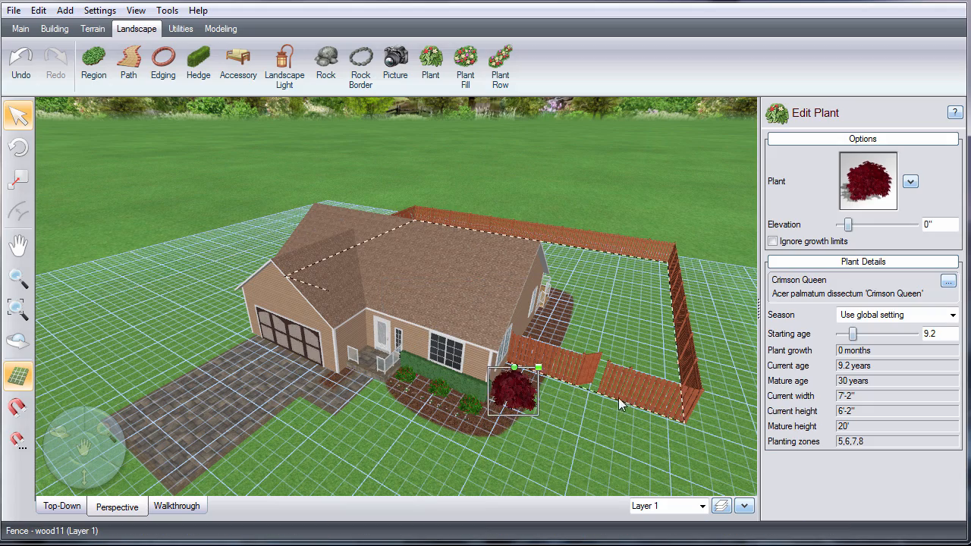
- Draw a straight row of 10 plants about 63'-6" long along the backyard side fence nearest the gate
middle_drag(619, 401, 493, 402)
right_drag(567, 455, 493, 446)
scroll(505, 440, down, 4)
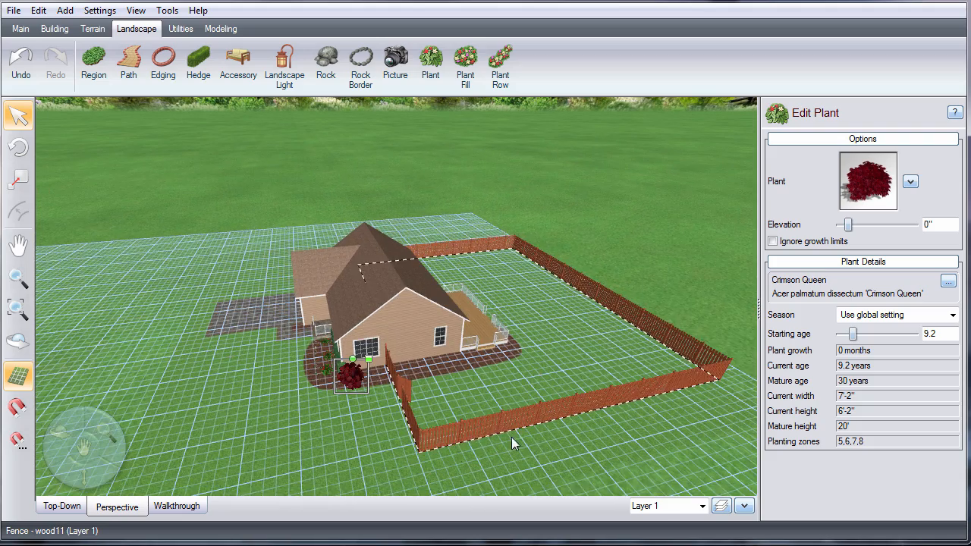
click(534, 434)
middle_drag(535, 433, 681, 471)
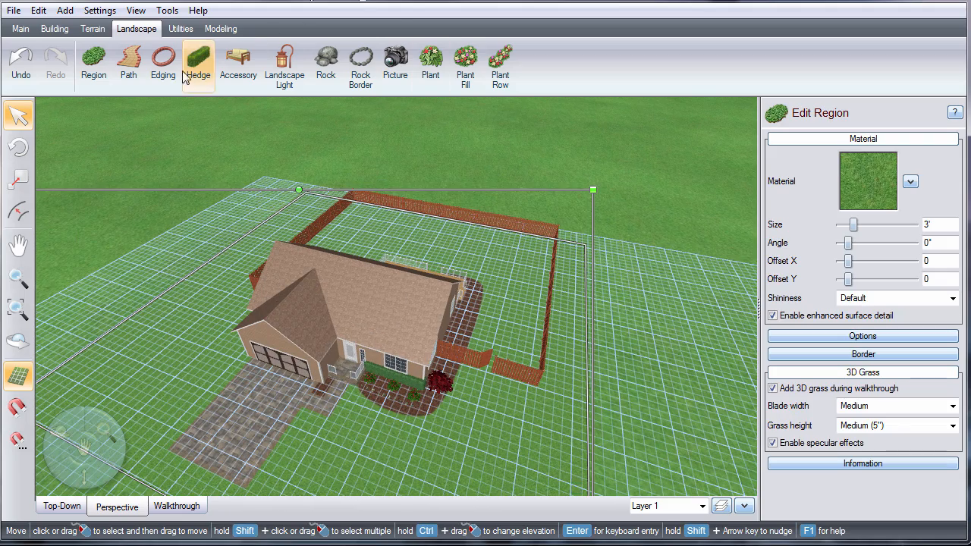
click(500, 76)
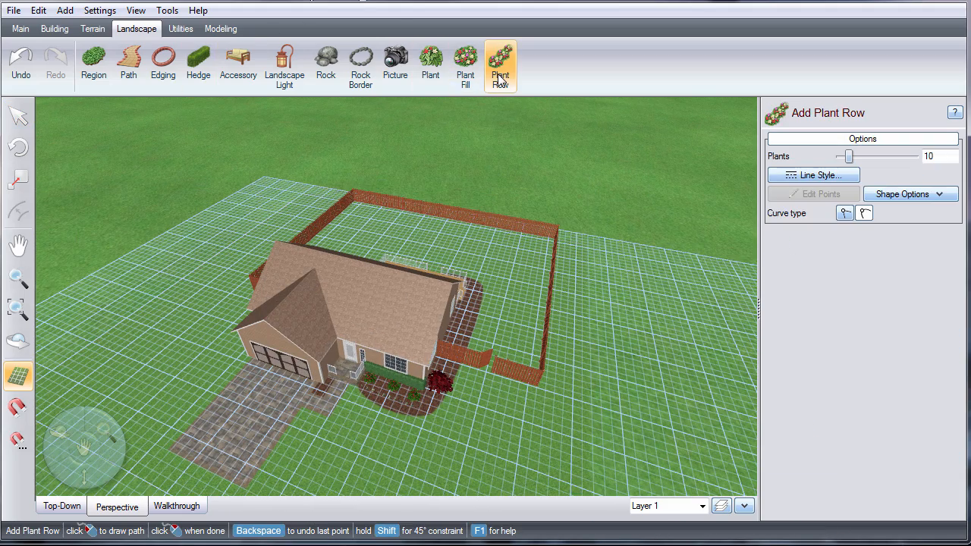
click(535, 372)
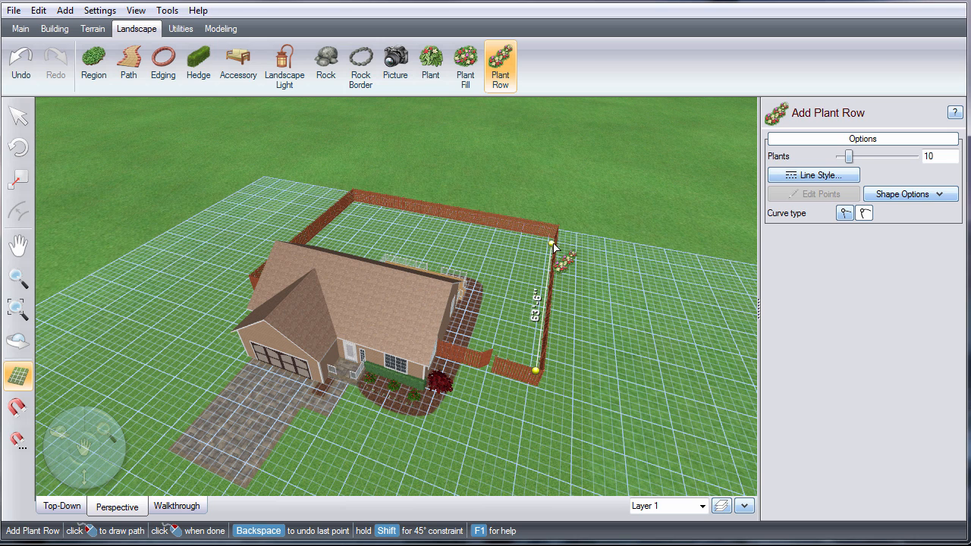
double_click(553, 243)
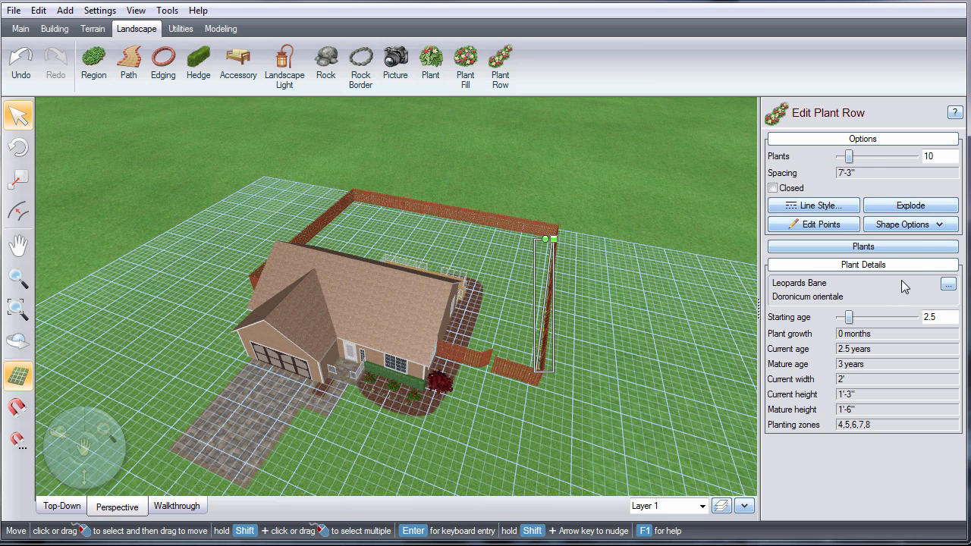
- Change the fence row's plants to American Arborvitae trees and shift the row inward, away from the fence
click(880, 255)
click(879, 255)
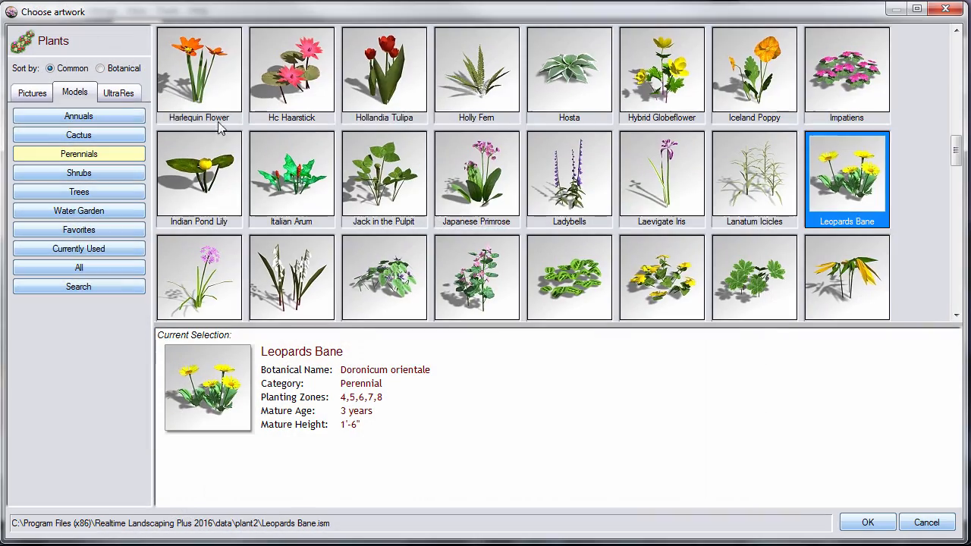
click(122, 94)
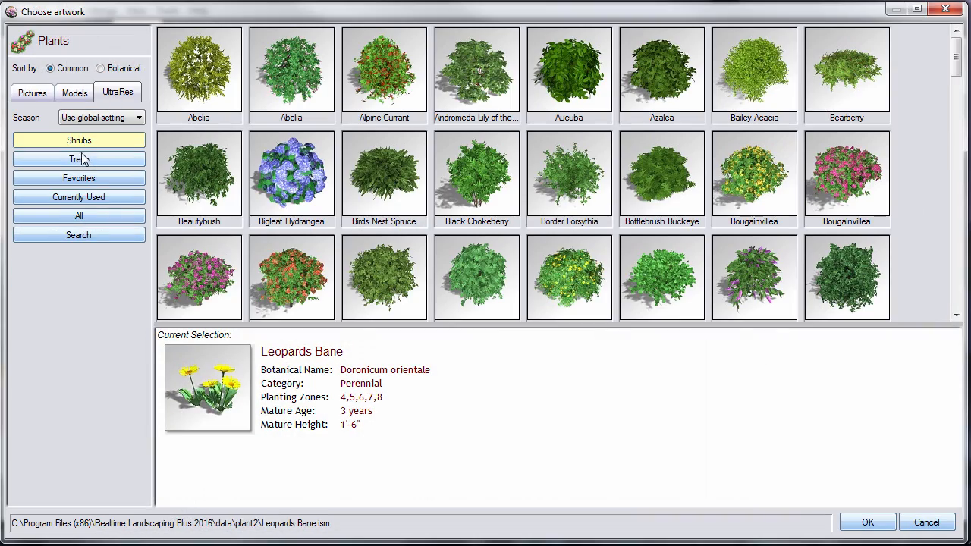
click(84, 158)
double_click(743, 98)
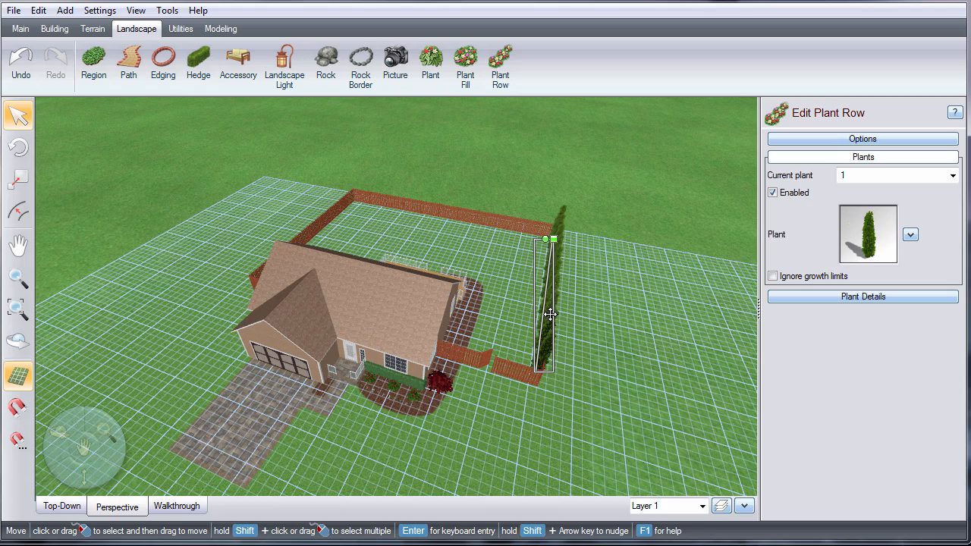
drag(549, 313, 540, 311)
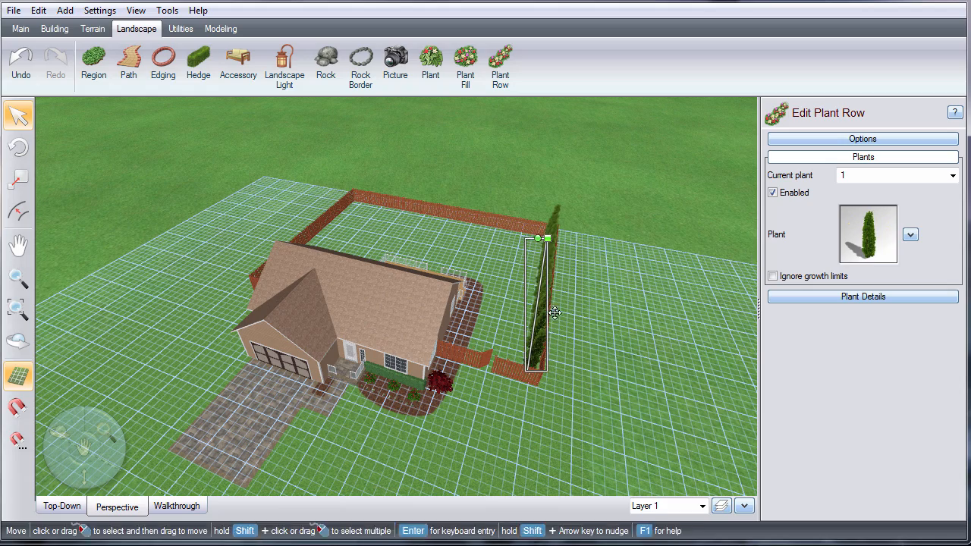
- Move the Crimson Queen tree along the mulch bed toward the side wall of the house
click(659, 218)
middle_drag(567, 341, 478, 388)
scroll(483, 425, up, 3)
middle_drag(483, 438, 357, 409)
click(310, 402)
drag(310, 402, 327, 403)
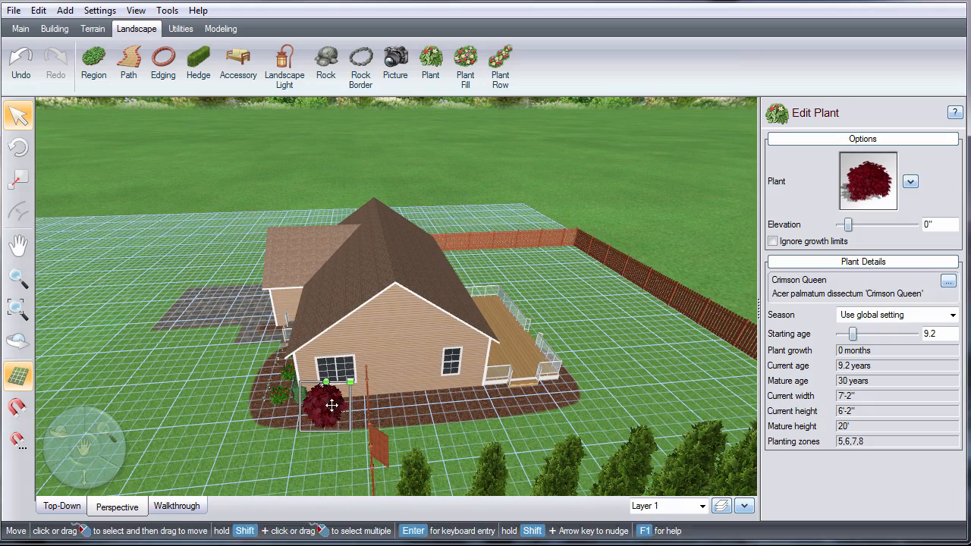
- Search the plant library for "weeping" and plant a Weeping Canadian Hemlock in the side bed near the smaller window
click(438, 72)
click(871, 197)
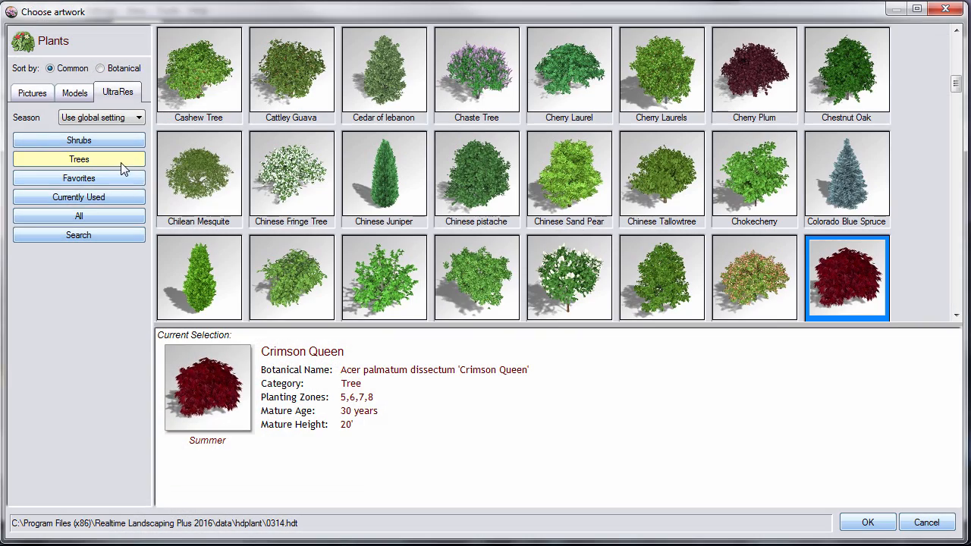
click(114, 235)
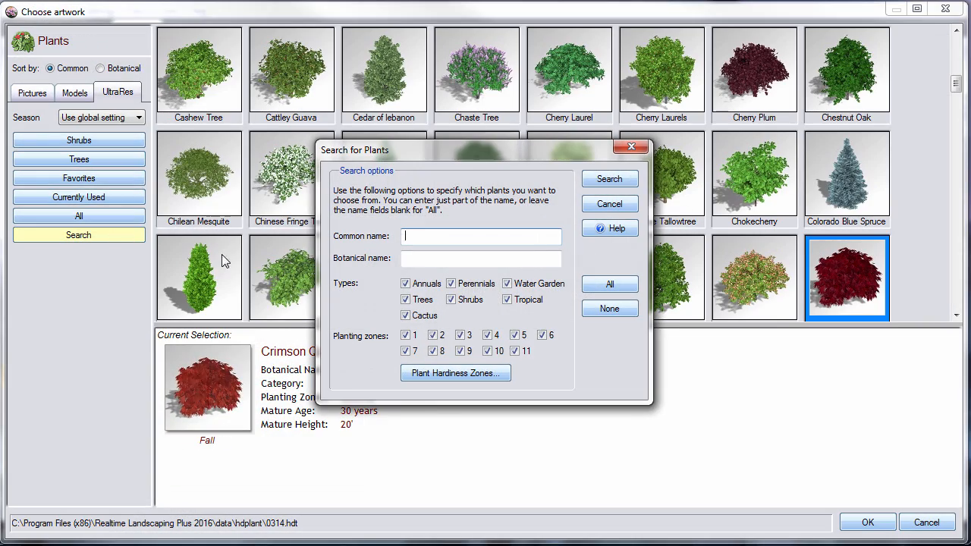
text(weeping)
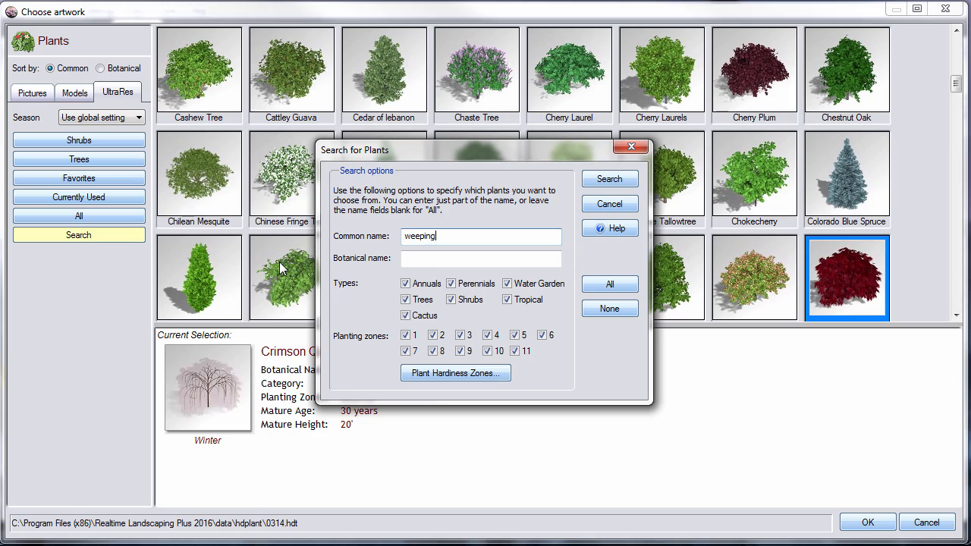
key(Return)
double_click(746, 91)
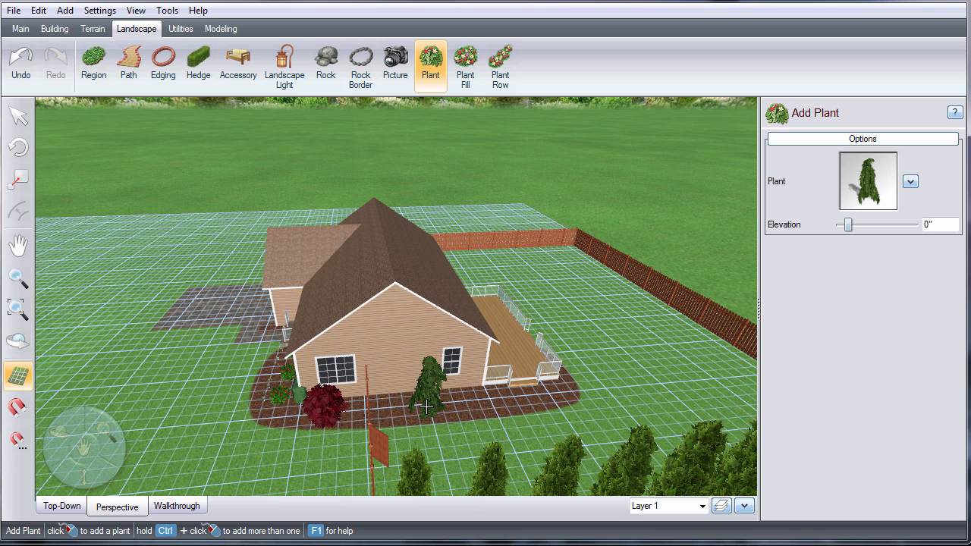
click(425, 407)
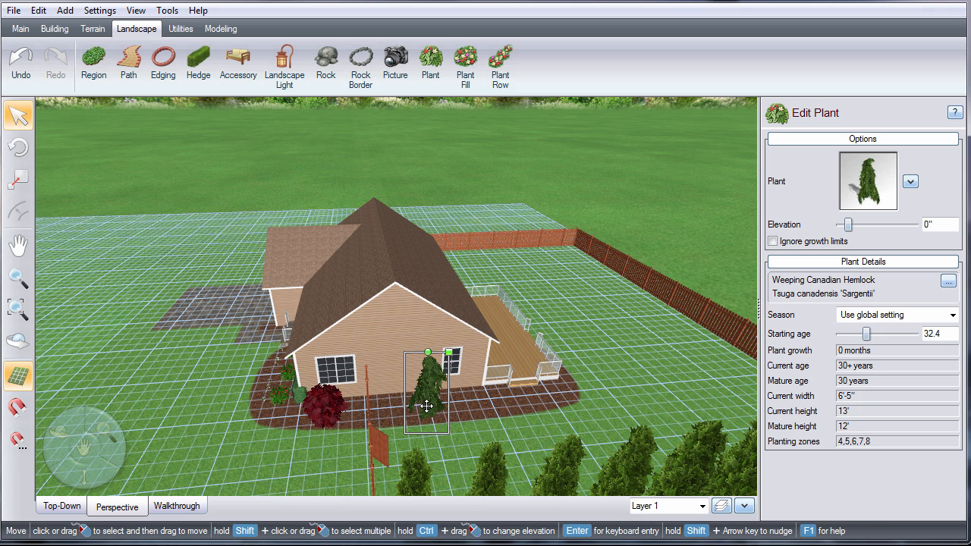
- Plant Birds Nest Spruce shrubs in the side bed between the Crimson Queen and the Weeping Canadian Hemlock
click(430, 75)
click(882, 199)
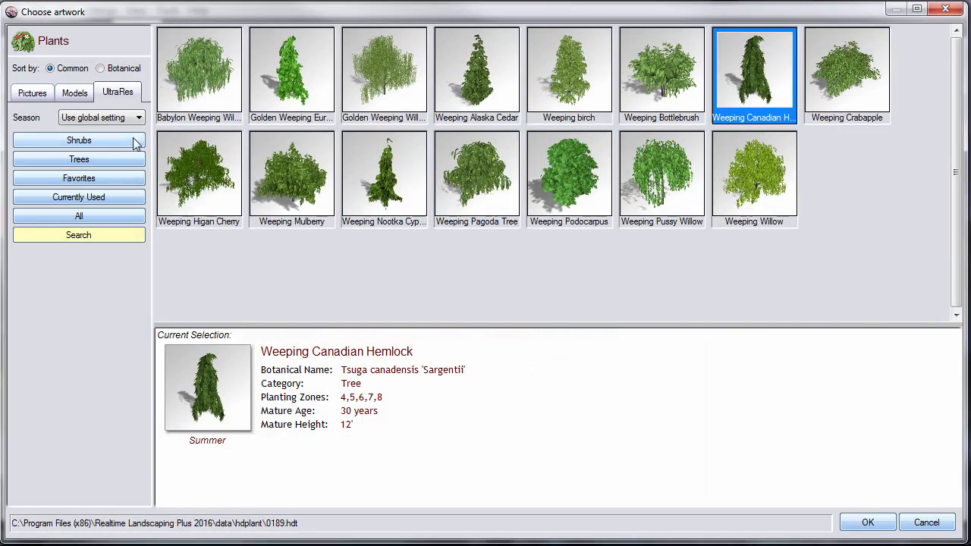
click(121, 141)
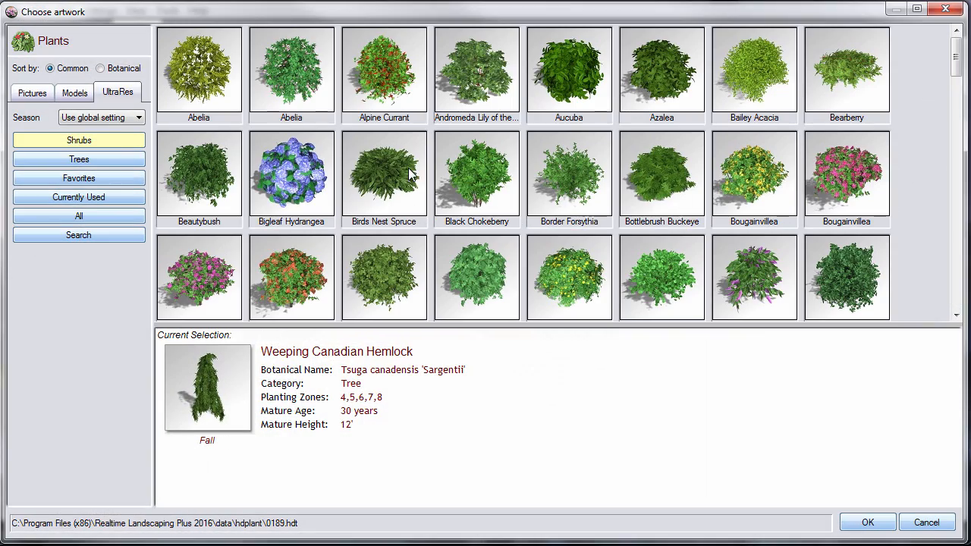
double_click(390, 175)
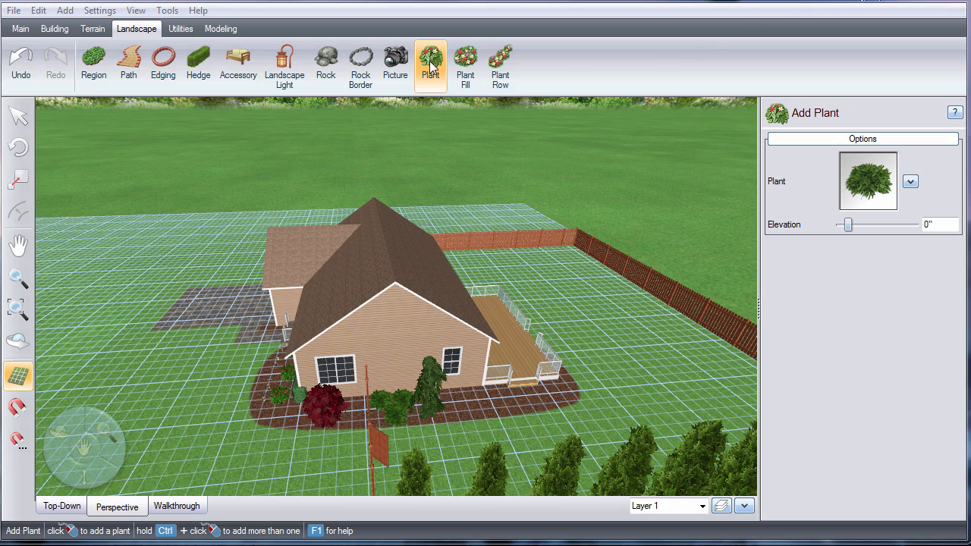
click(865, 180)
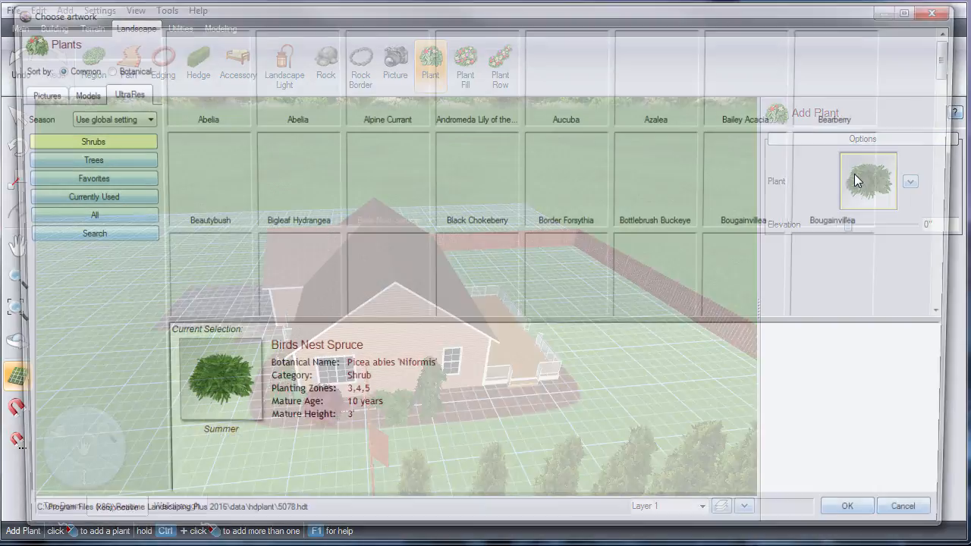
drag(957, 64, 932, 179)
double_click(761, 131)
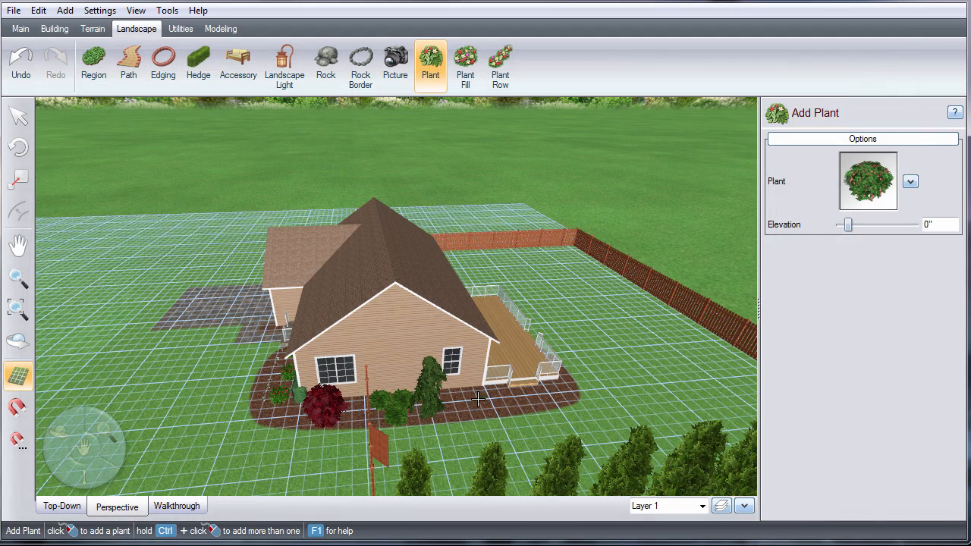
- Plant three Rock Rose shrubs in the side bed between the Weeping Canadian Hemlock and the outer corner of the deck
click(854, 206)
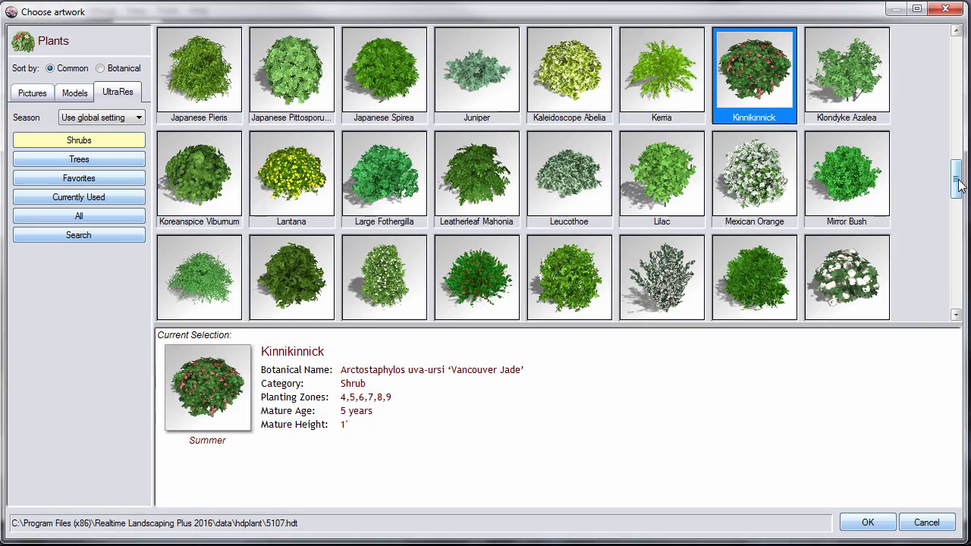
drag(957, 181, 943, 233)
double_click(657, 250)
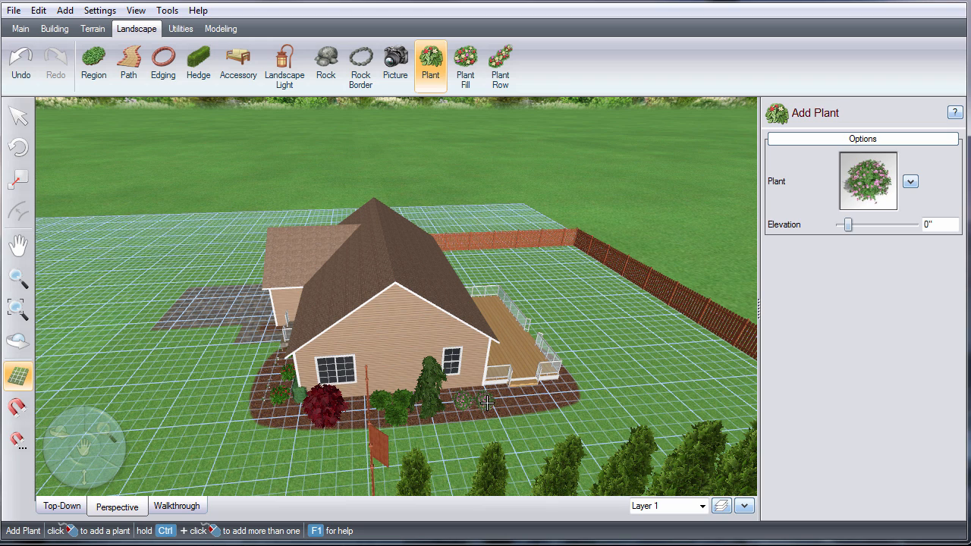
click(553, 395)
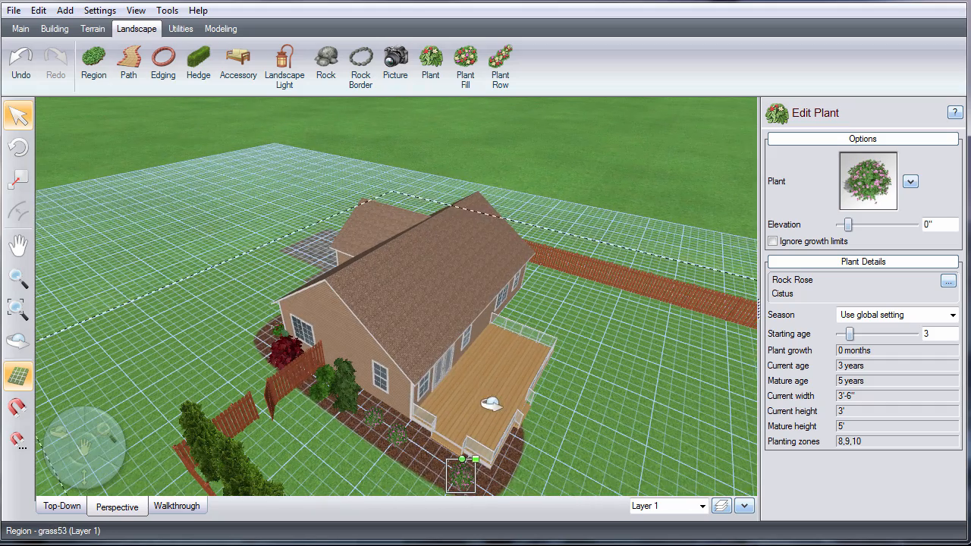
- Search the plant library for "yew" and plant Yew shrubs along the rear deck corner and one near the front entry
click(430, 61)
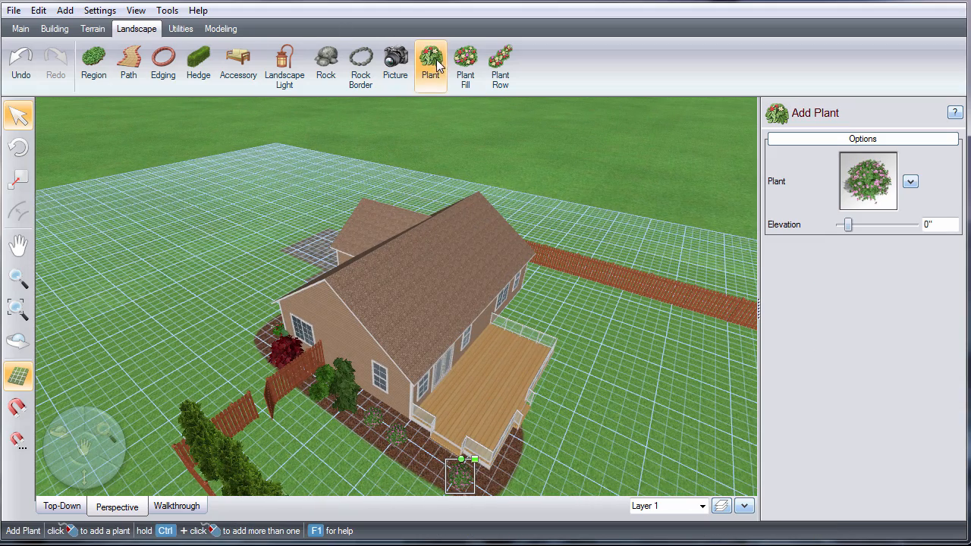
click(866, 182)
click(74, 235)
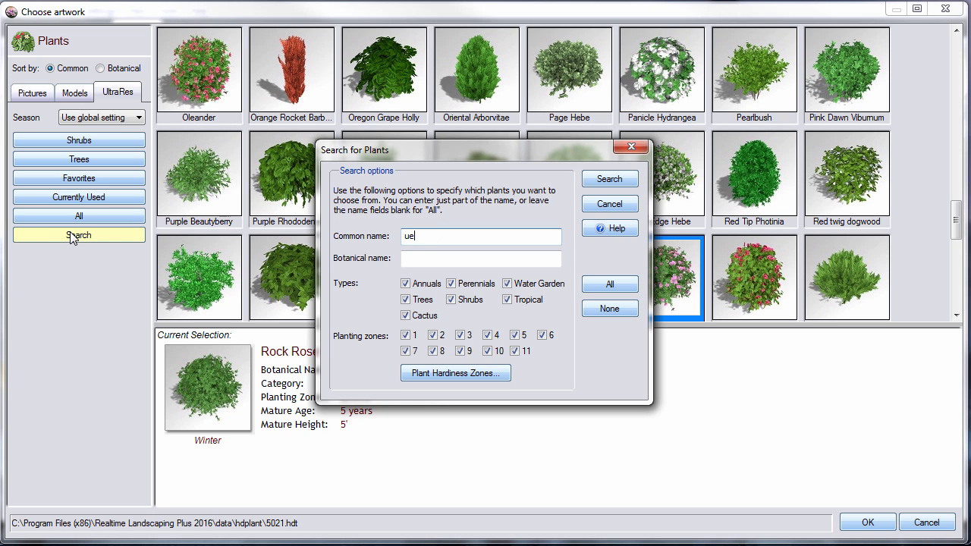
key(Return)
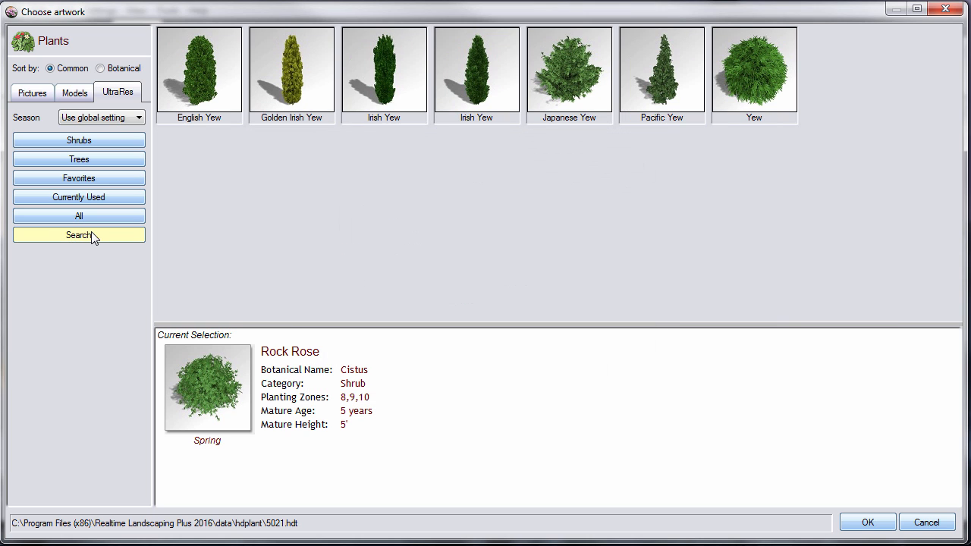
double_click(754, 72)
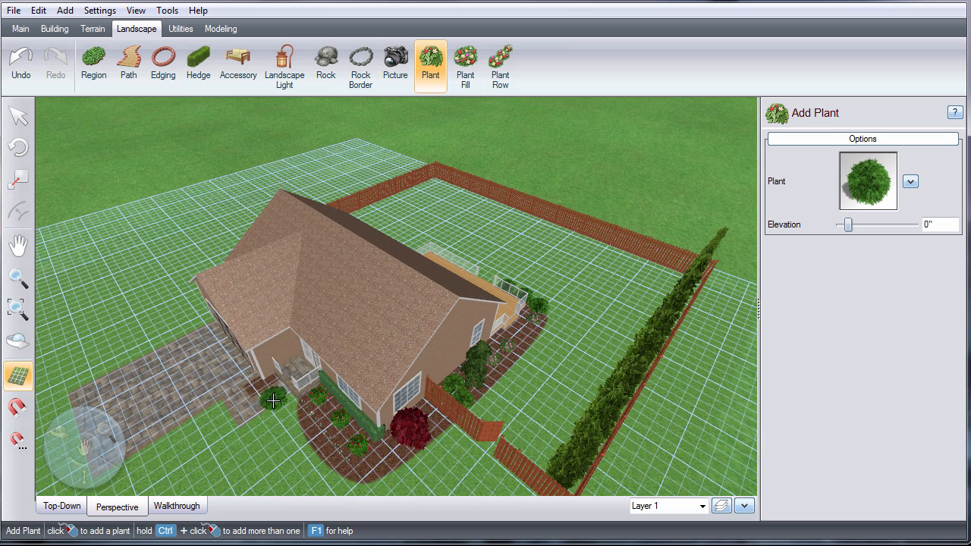
click(257, 389)
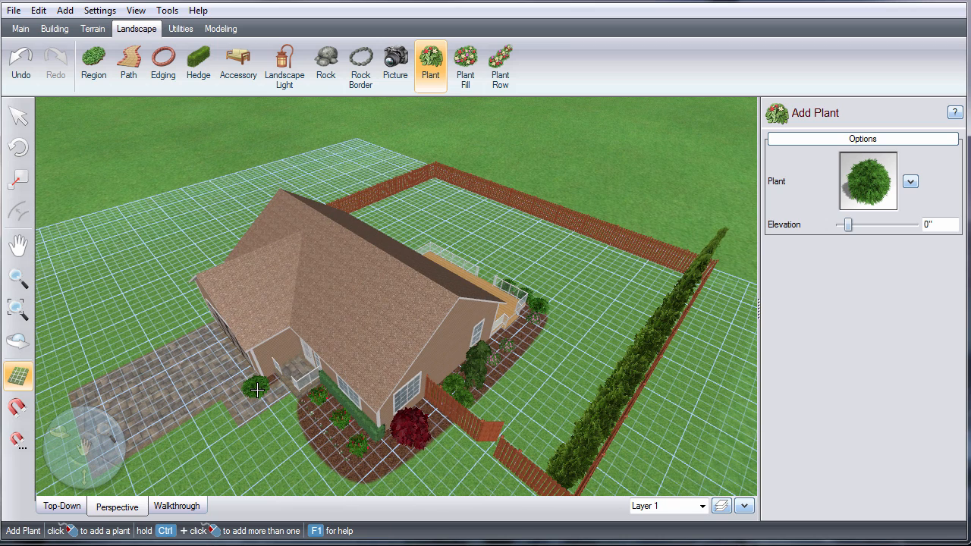
right_click(505, 410)
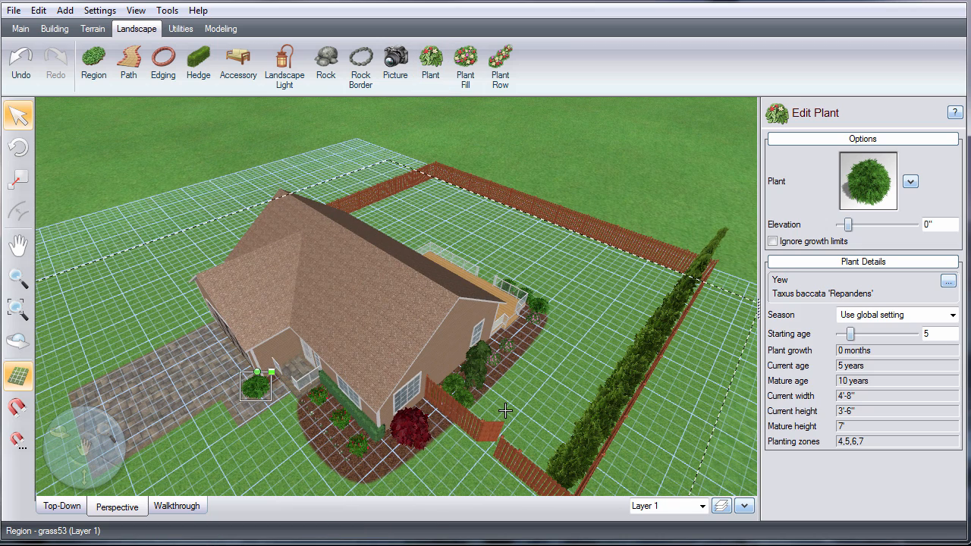
- Select all four Yew shrubs together and set their starting age to 3
key(ctrl+m)
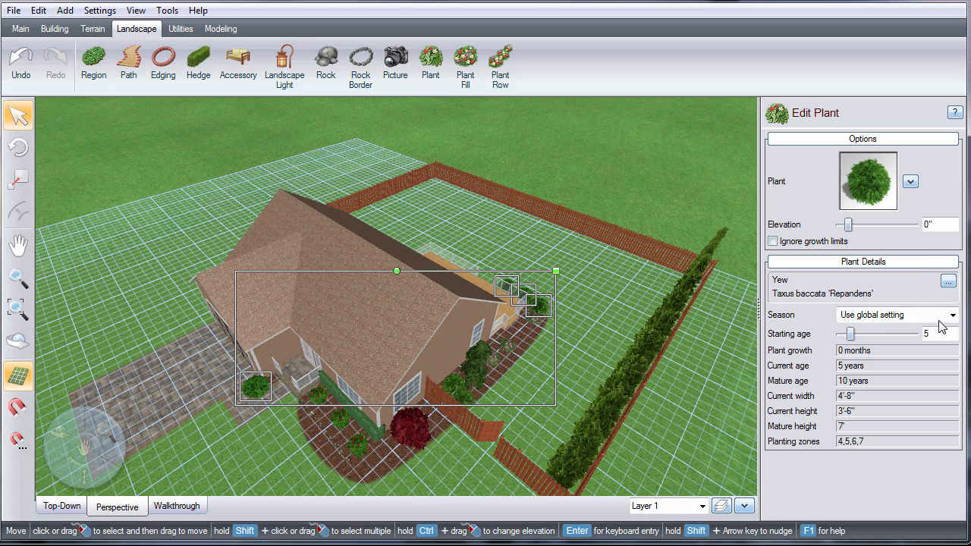
text(3)
key(Return)
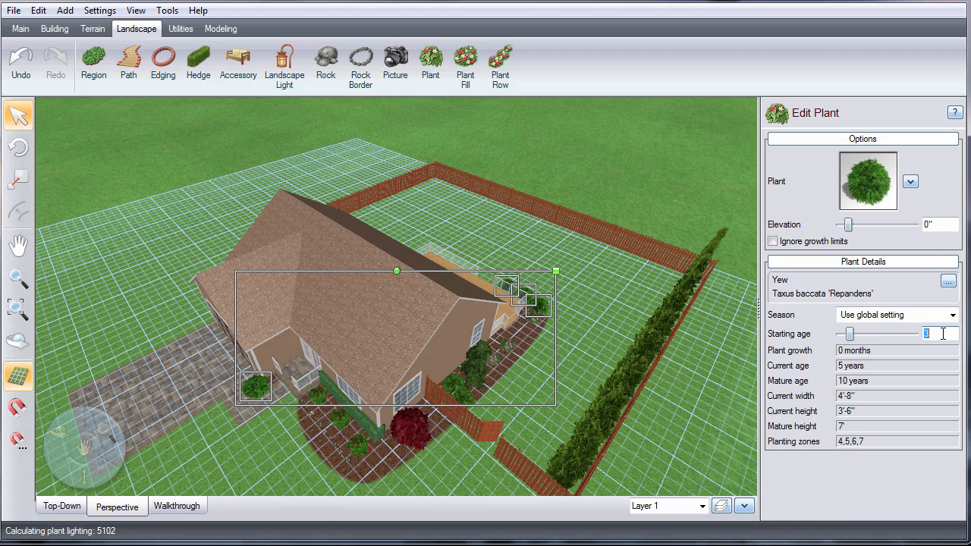
- Draw a rounded landscape region behind the house, between the end of the deck and the far rear corner
middle_drag(510, 382, 263, 381)
click(622, 431)
middle_drag(621, 431, 417, 416)
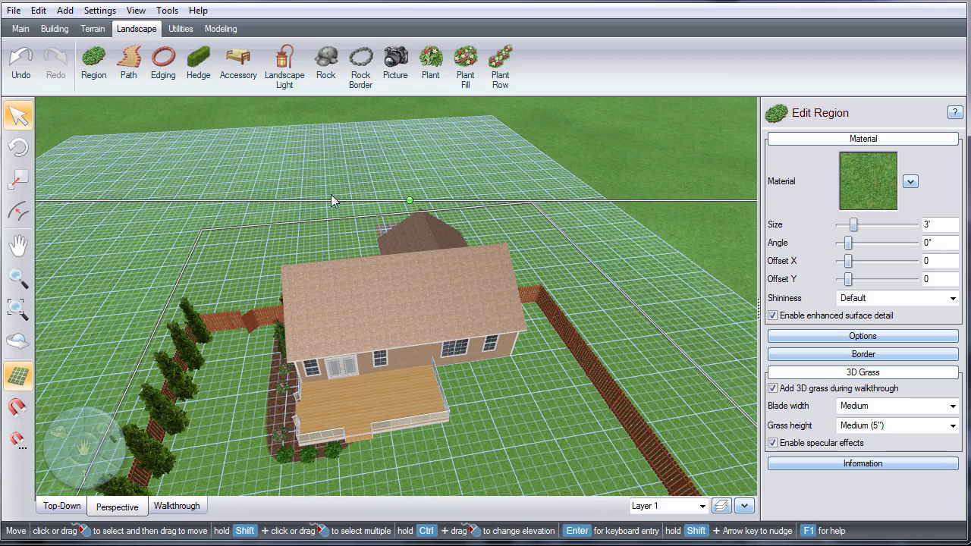
click(93, 65)
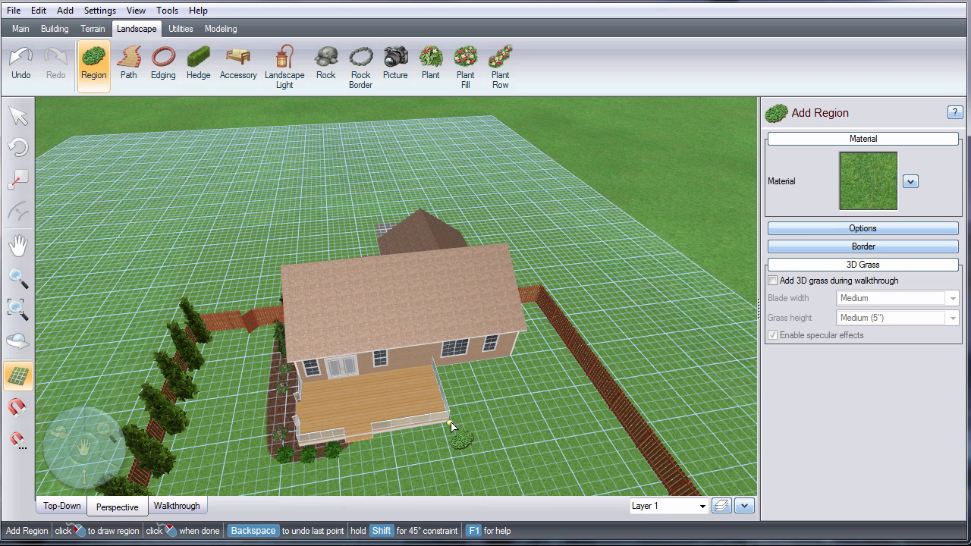
click(510, 408)
click(512, 355)
click(422, 346)
click(449, 420)
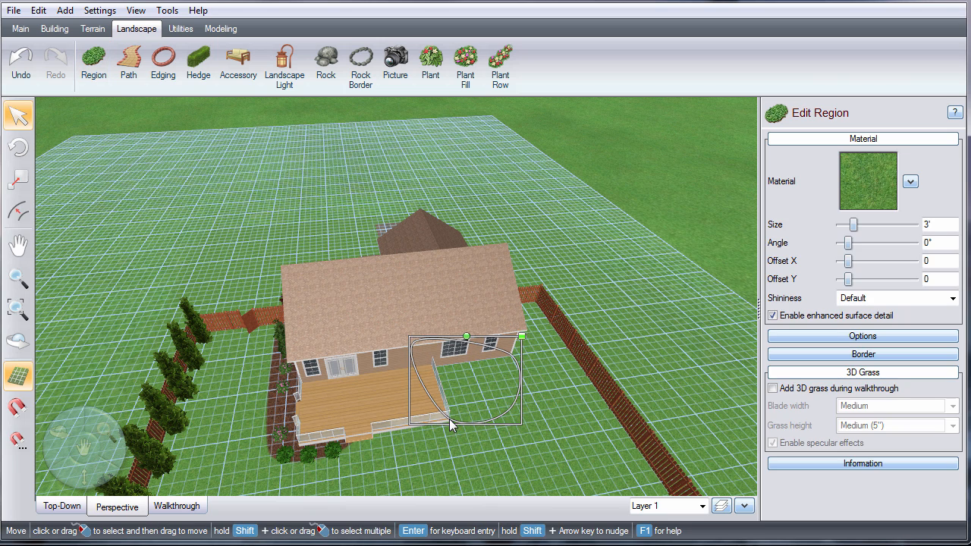
- Change the material of the new rear region to Mulch14
click(905, 176)
click(91, 209)
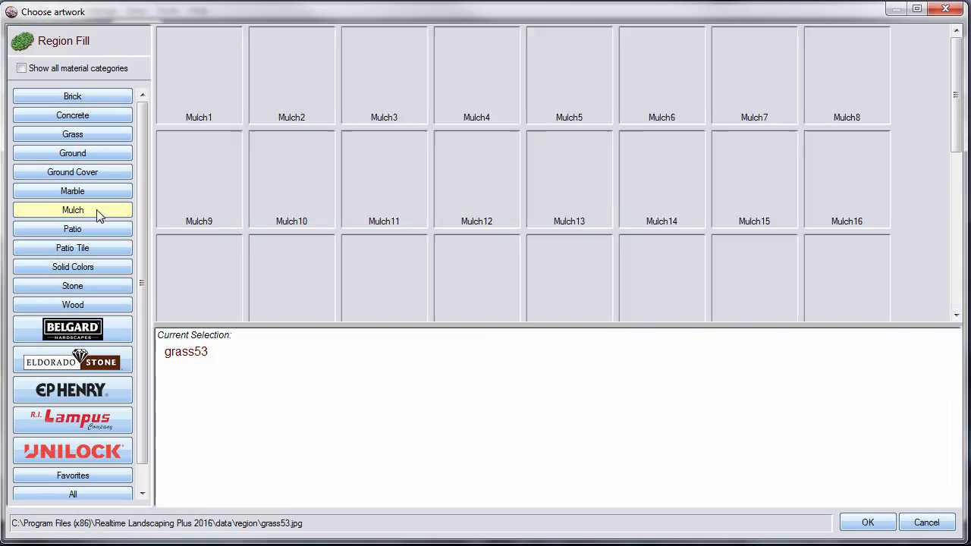
double_click(649, 182)
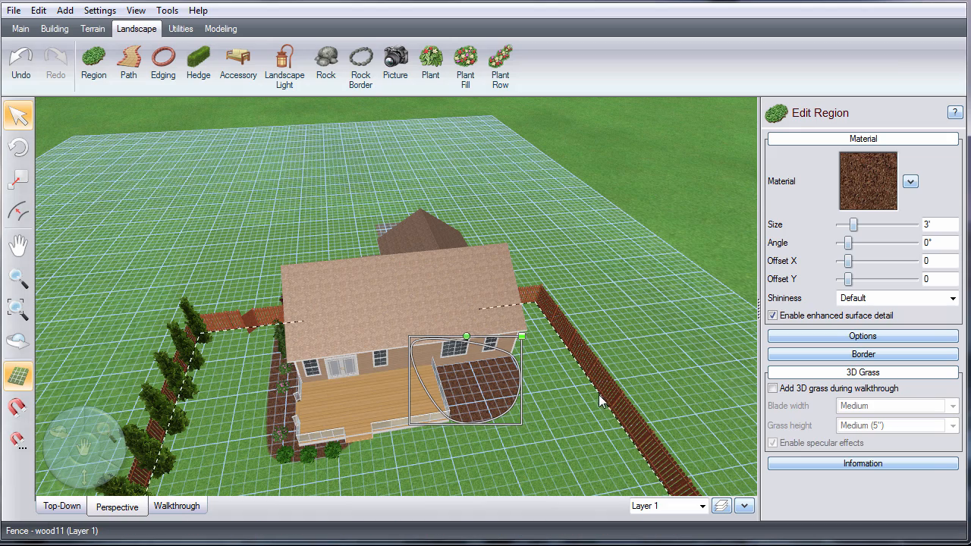
- Start adding another plant and search the plant library for "japanese"
click(430, 64)
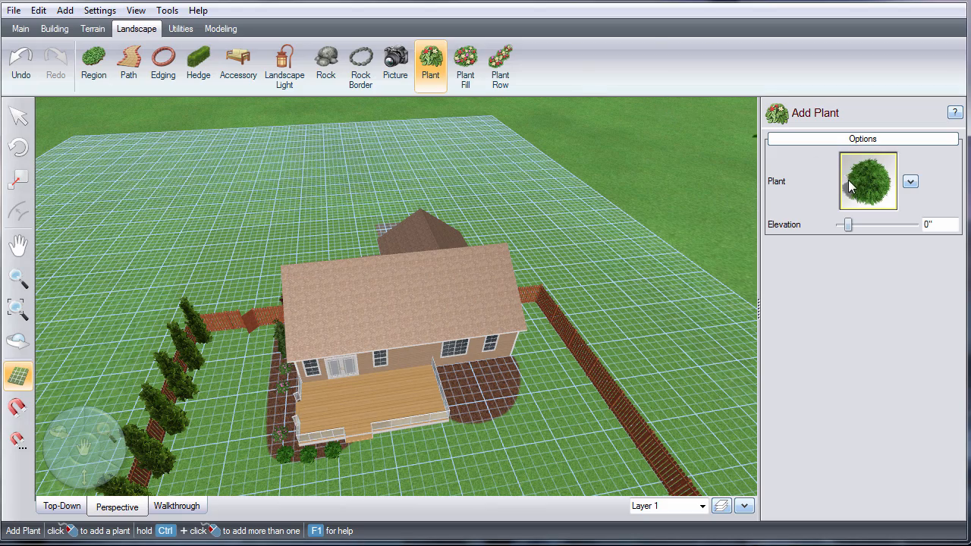
click(849, 186)
click(79, 159)
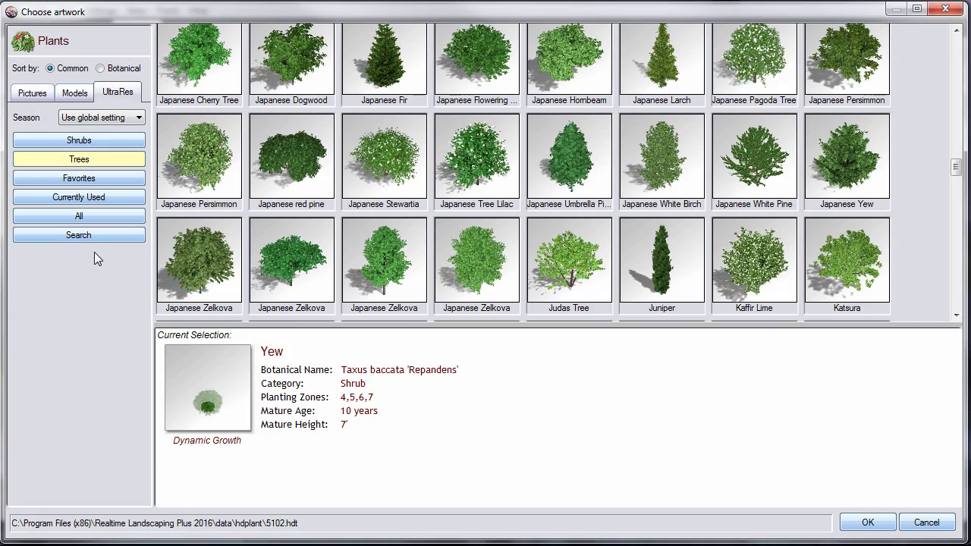
click(109, 234)
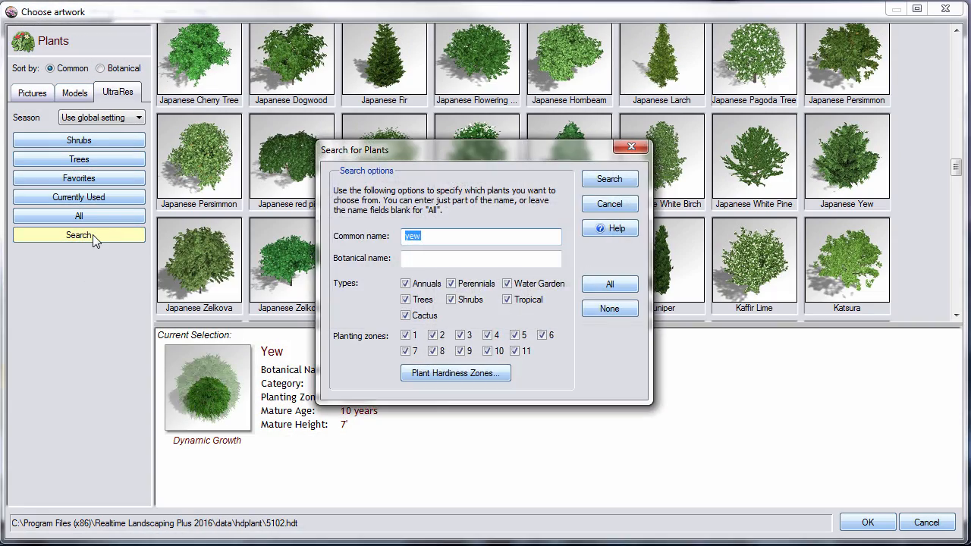
text(japan)
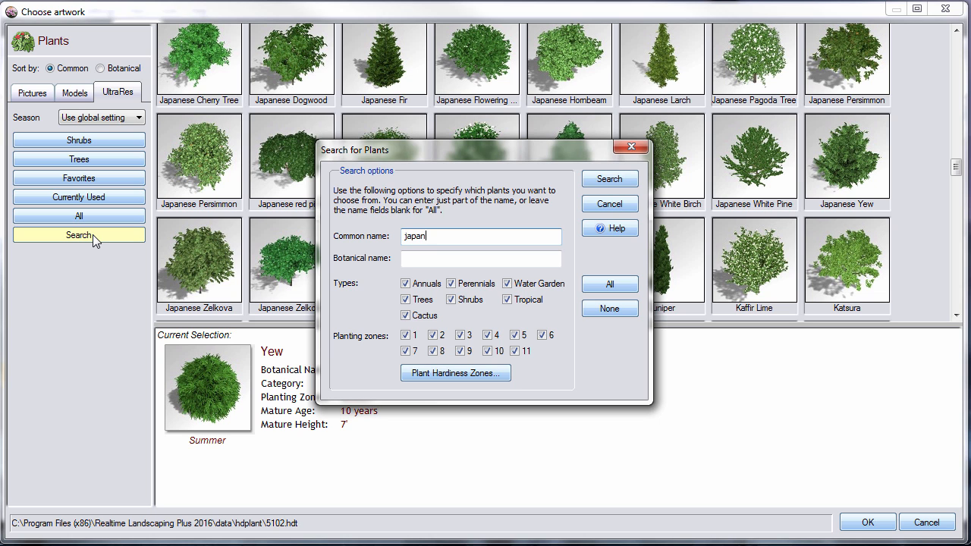
text(ese)
key(Return)
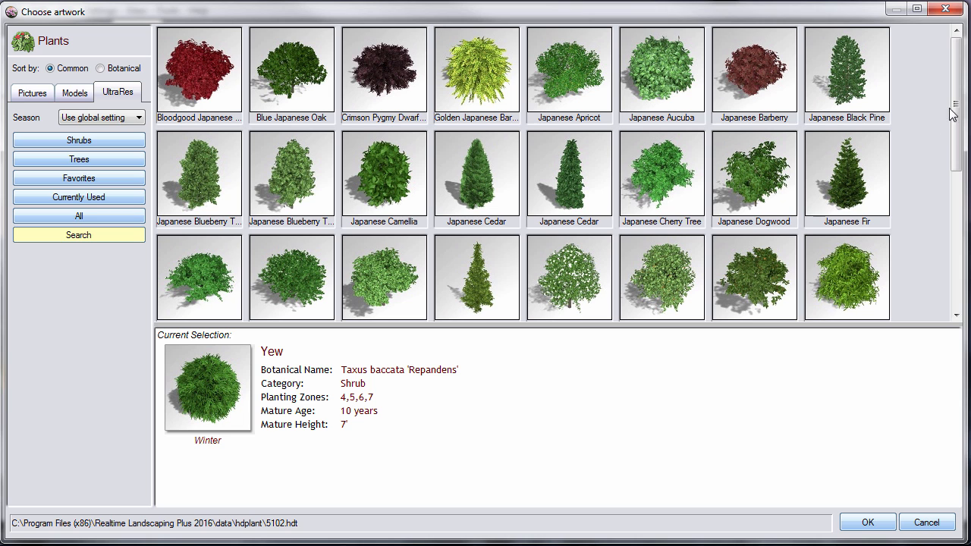
- Plant a Japanese Flowering Crabapple in the new rear bed beside the deck and set its starting age to 15.8
drag(952, 114, 953, 149)
click(301, 203)
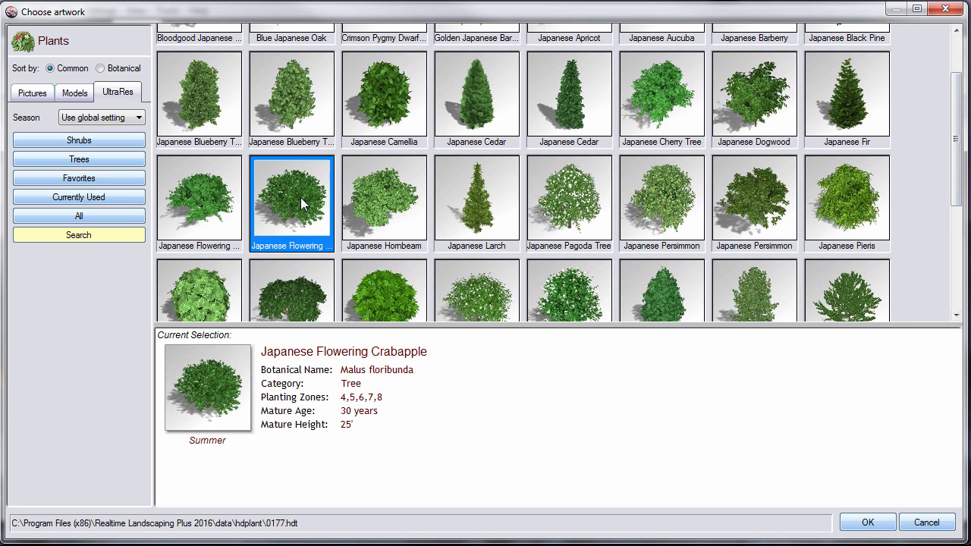
double_click(301, 197)
click(463, 405)
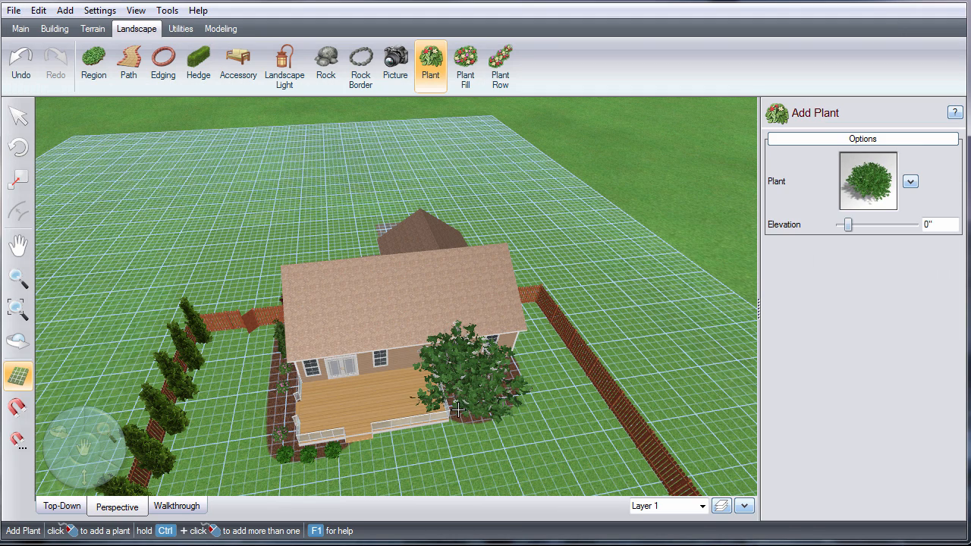
drag(861, 334, 857, 336)
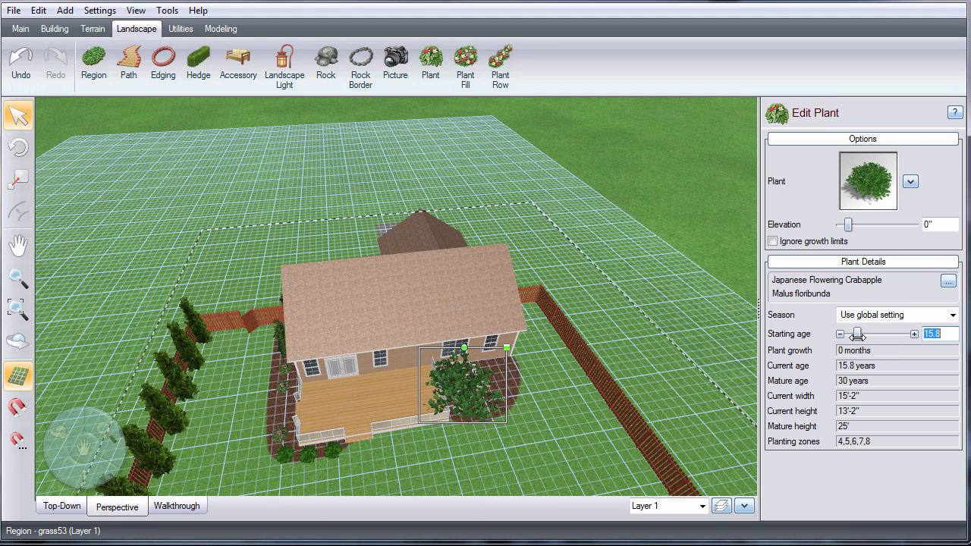
click(703, 338)
- Place a Crimson Queen tree in the new rear bed, against the house wall beside the deck railing
middle_drag(640, 411, 553, 367)
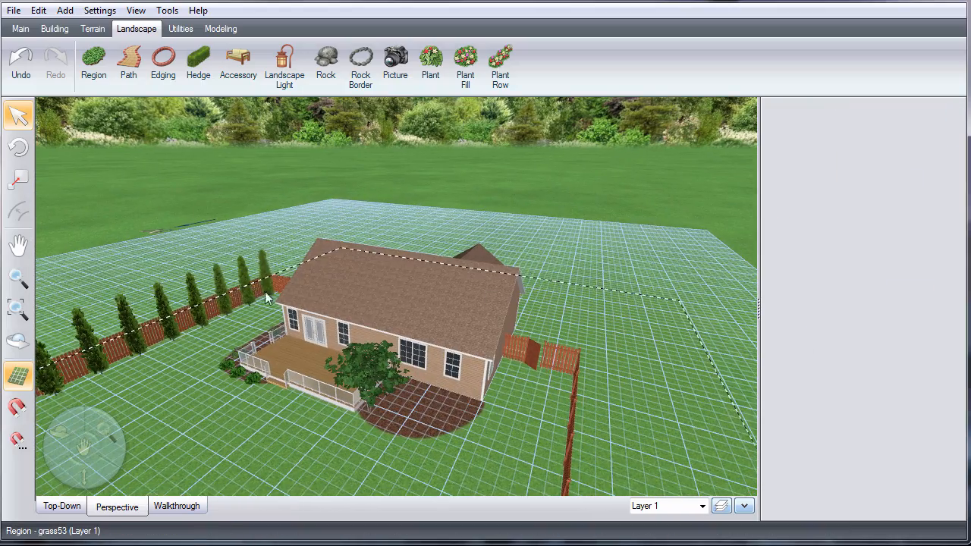
middle_drag(265, 291, 504, 345)
click(278, 375)
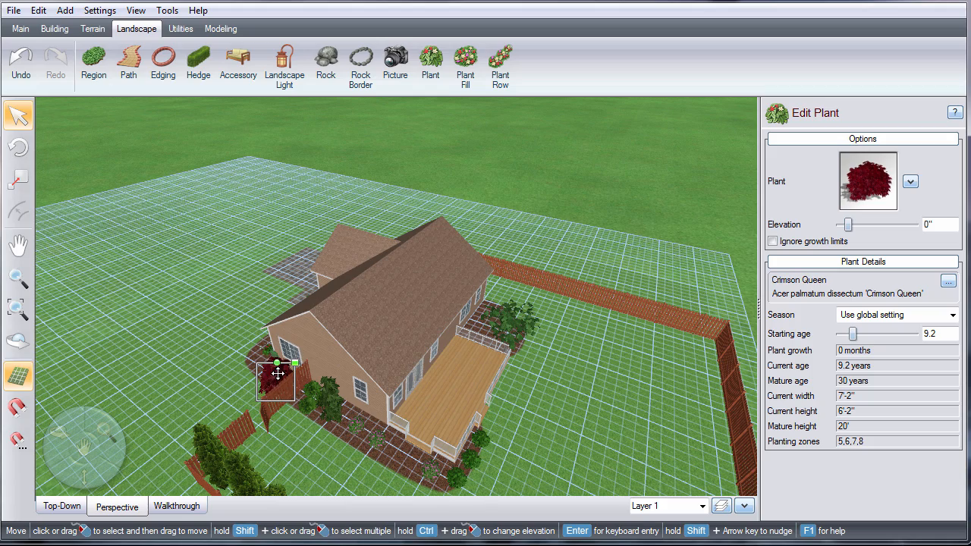
drag(277, 370, 485, 319)
key(z)
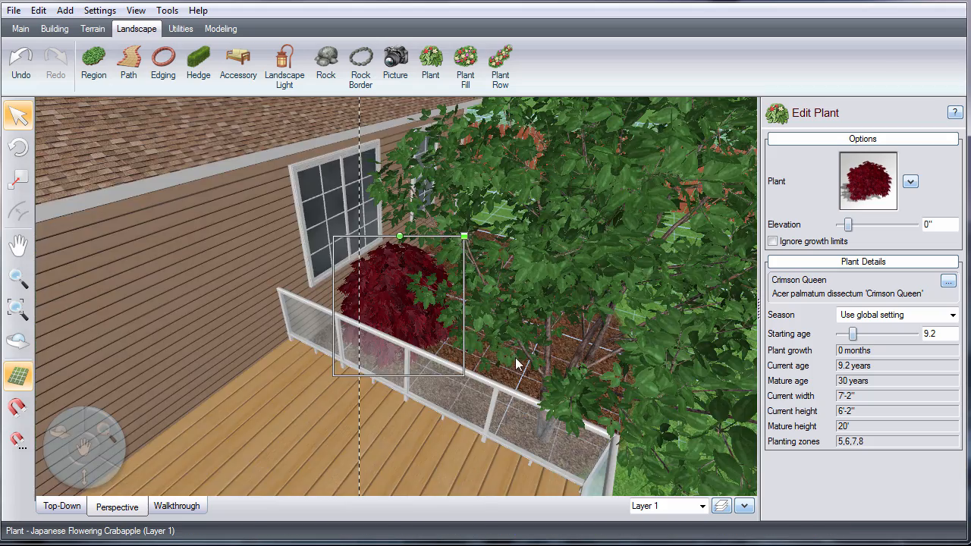
- Move the Japanese Flowering Crabapple slightly away from the deck, toward the outer edge of the rear mulch bed
middle_drag(520, 364, 447, 358)
scroll(306, 403, down, 2)
scroll(447, 358, down, 3)
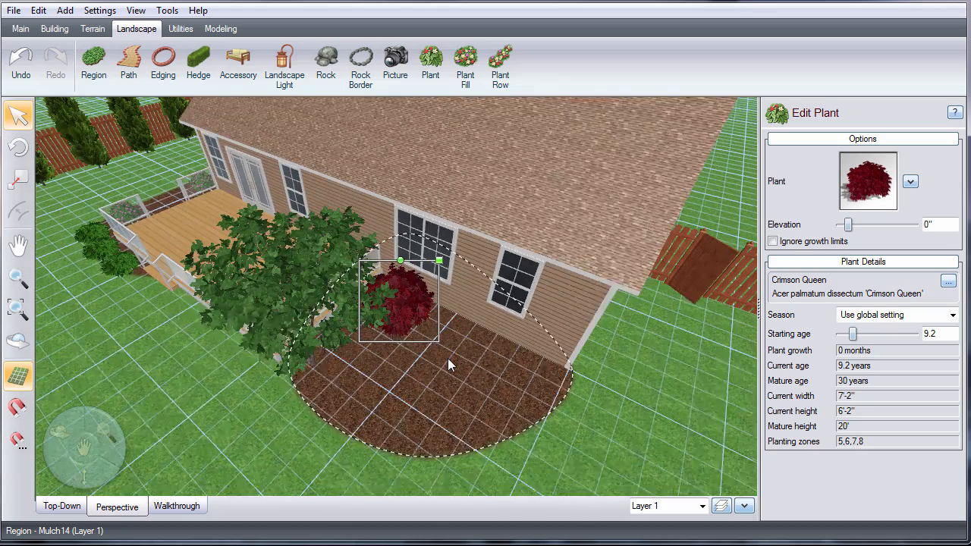
click(324, 372)
click(304, 276)
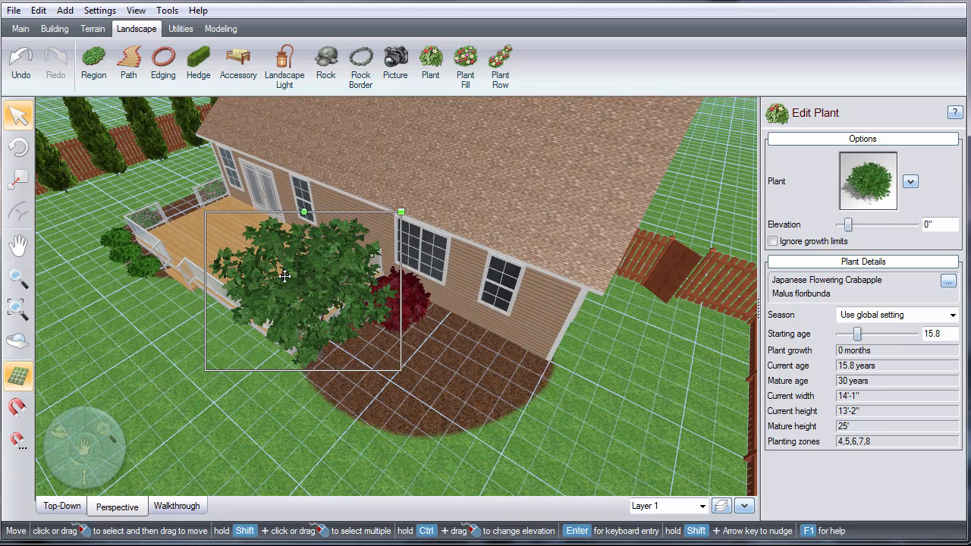
drag(286, 276, 311, 314)
middle_drag(442, 352, 360, 343)
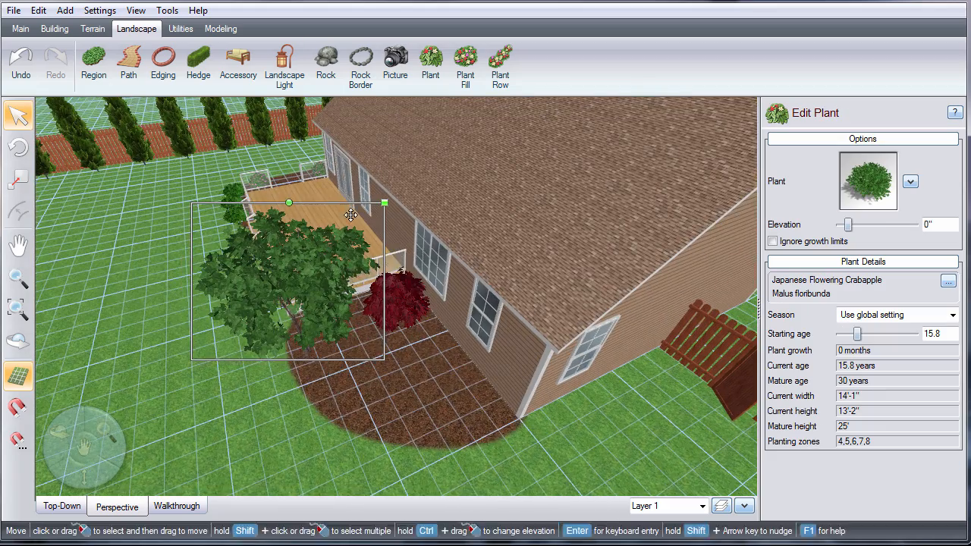
- Duplicate a Rock Rose from the bed beside the deck and place three in the rear bed around the Crimson Queen
middle_drag(326, 220, 512, 241)
right_drag(210, 345, 121, 357)
scroll(122, 356, down, 3)
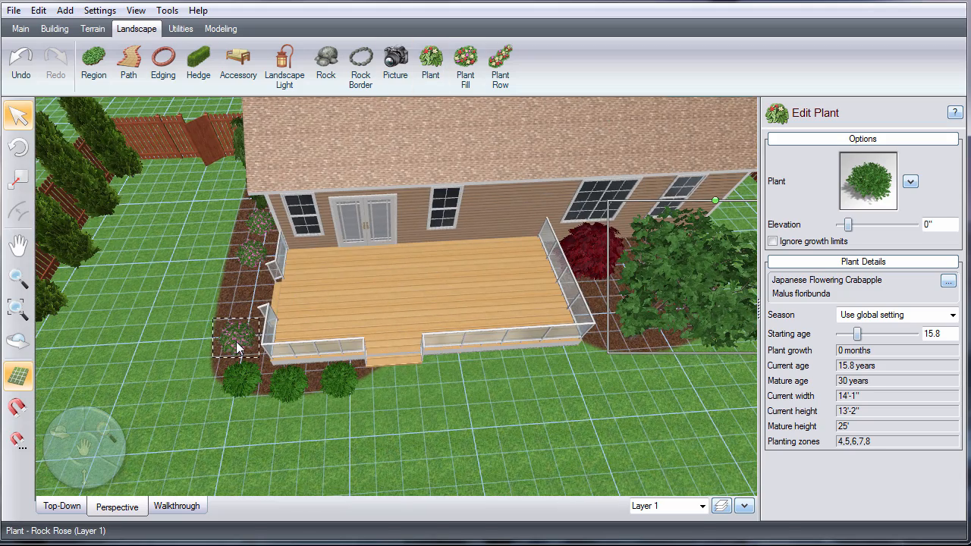
click(251, 341)
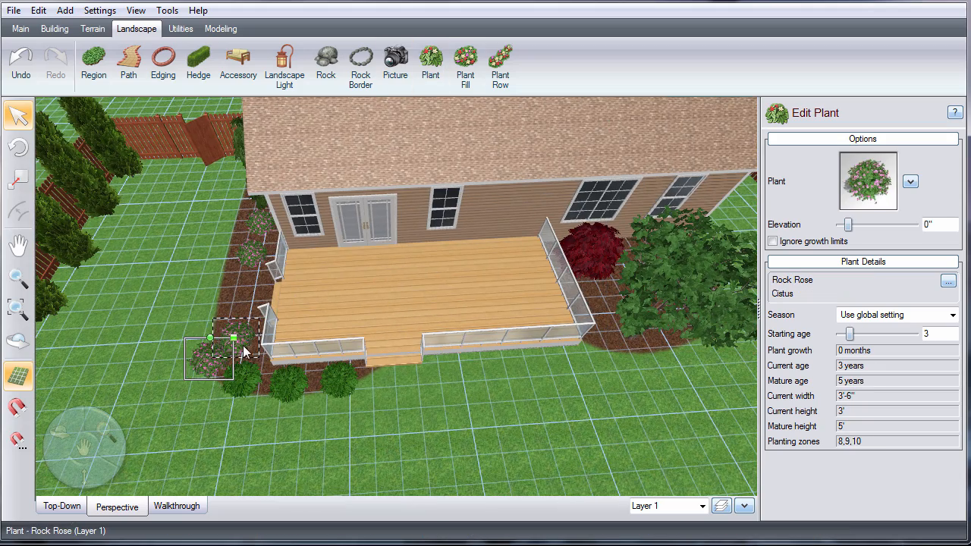
middle_drag(245, 347, 133, 330)
middle_drag(512, 279, 453, 362)
drag(451, 363, 493, 397)
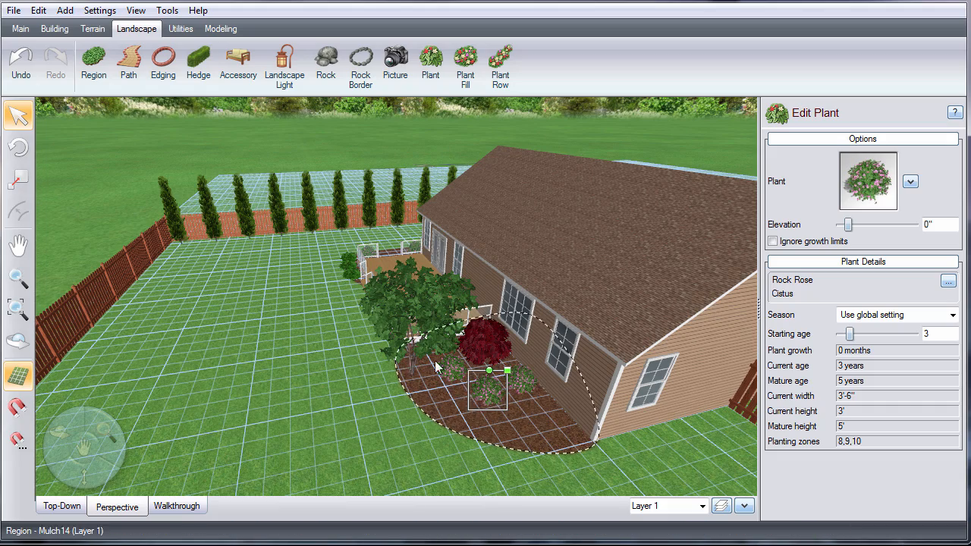
- Draw a curved plant fill region in the open mulch of the rear bed, on the outer side of the Rock Roses
click(465, 65)
middle_drag(485, 356, 489, 376)
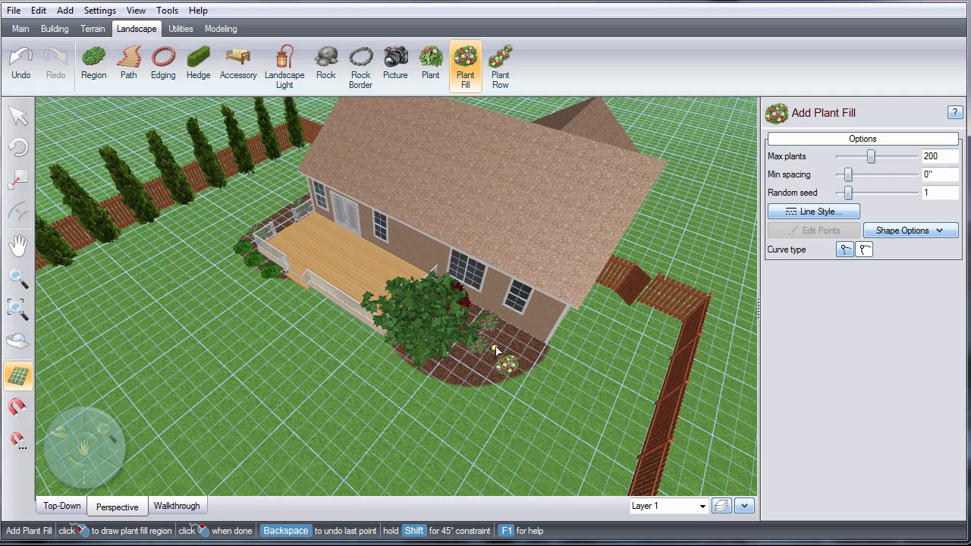
click(497, 338)
click(453, 367)
click(479, 377)
click(510, 369)
click(529, 353)
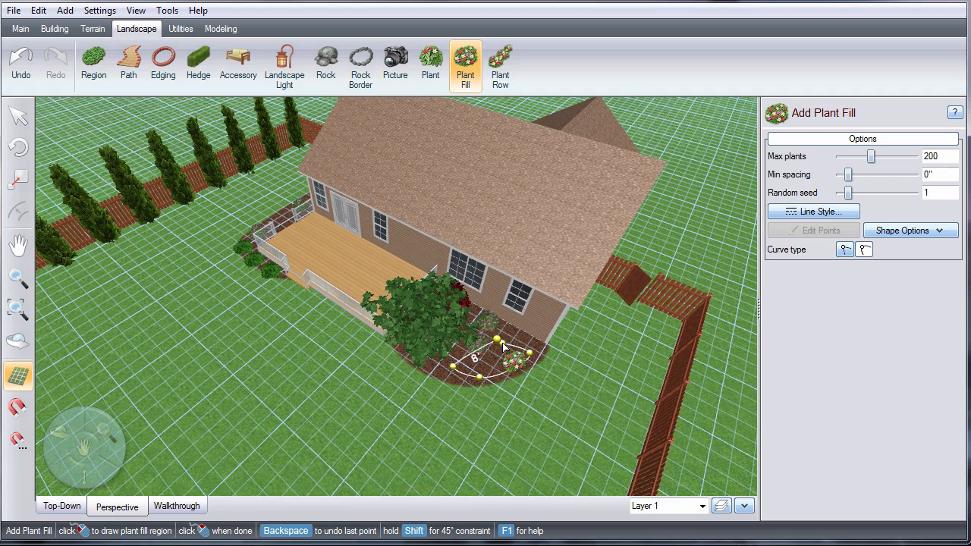
right_click(499, 342)
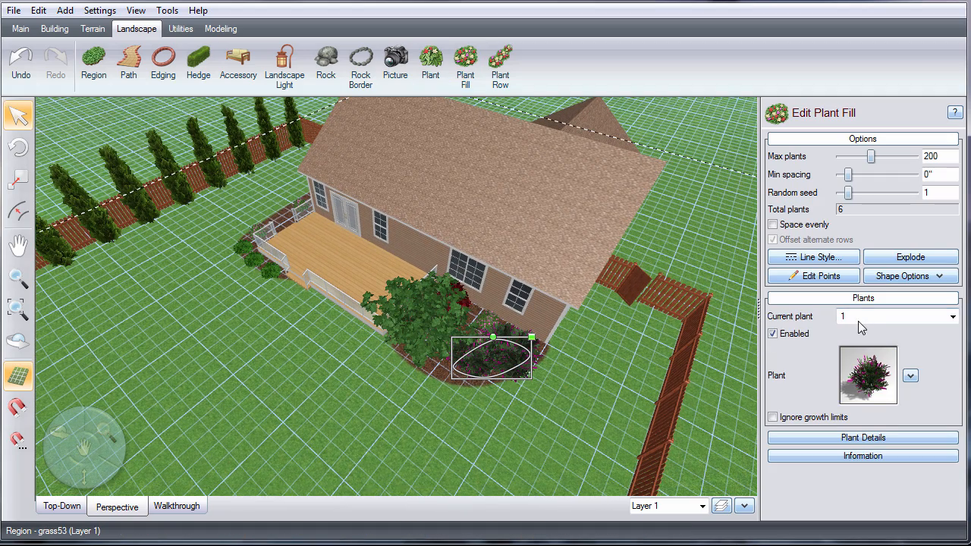
- Set the fill's first plant to the perennial Bee Balm and limit the fill to a maximum of 50 plants
click(868, 375)
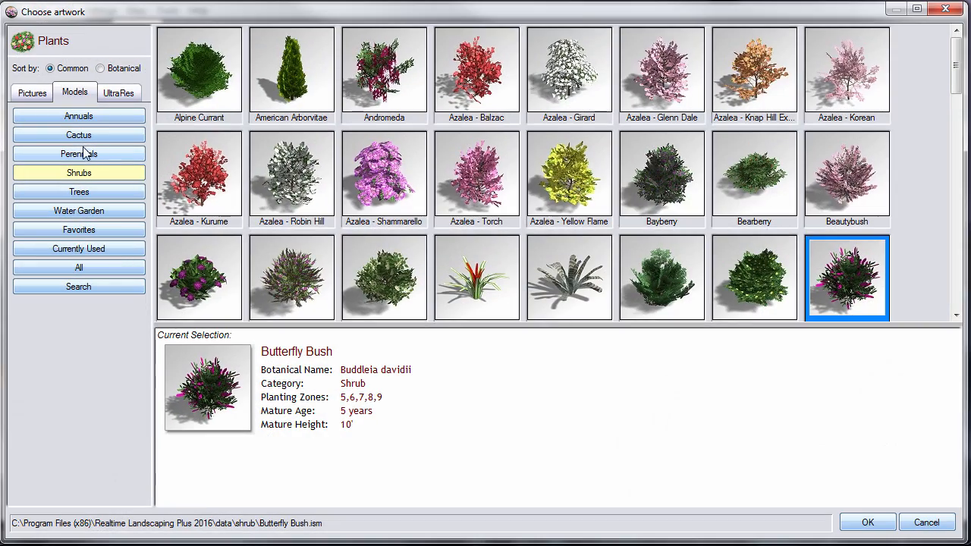
click(85, 153)
drag(957, 55, 955, 72)
double_click(199, 87)
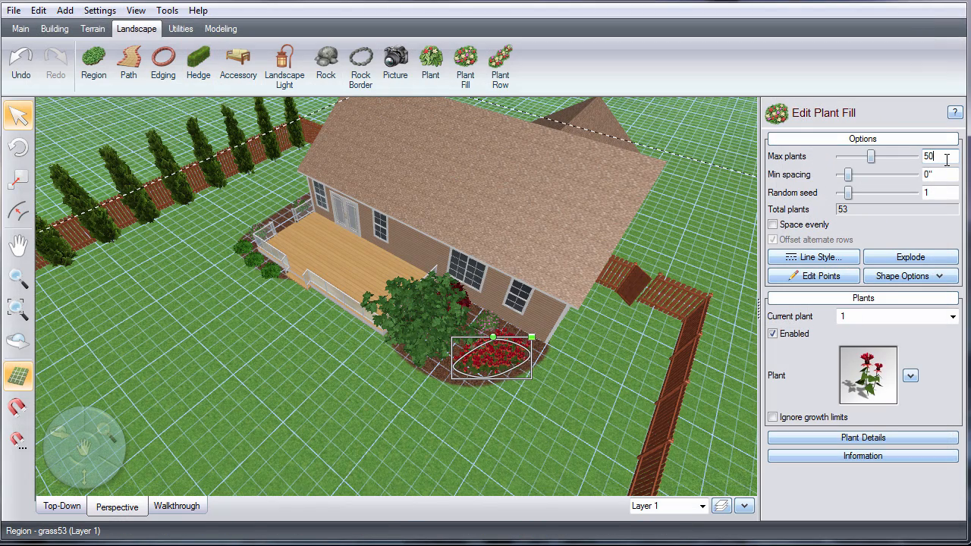
click(946, 159)
text(50)
key(Tab)
- Enable a second plant in the fill, set it to the perennial Yarrow, and set the maximum to 30 plants
click(855, 315)
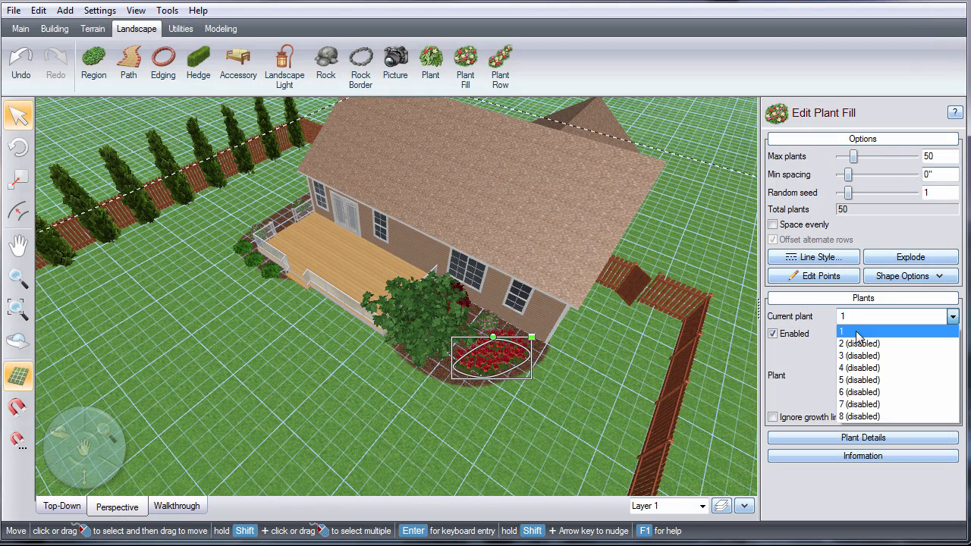
click(854, 342)
click(772, 334)
click(868, 375)
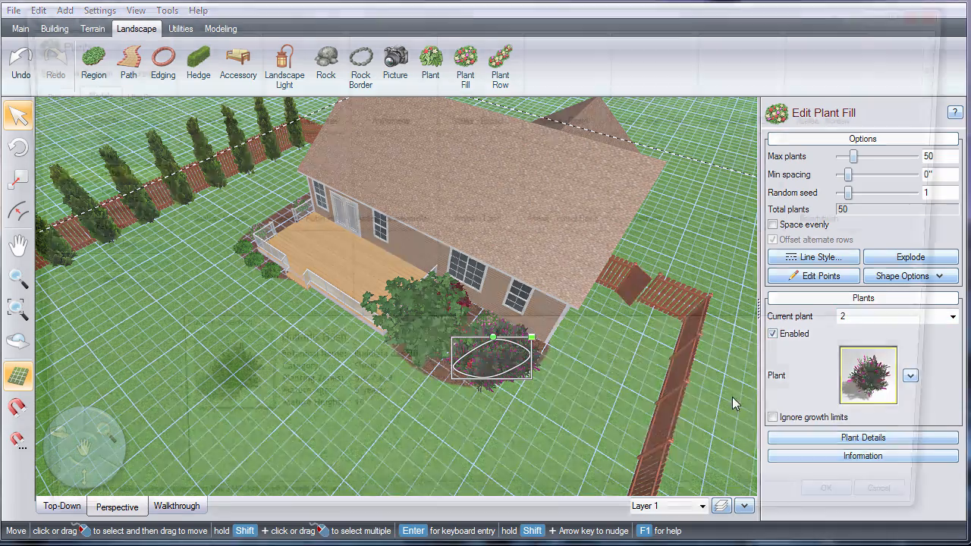
click(96, 154)
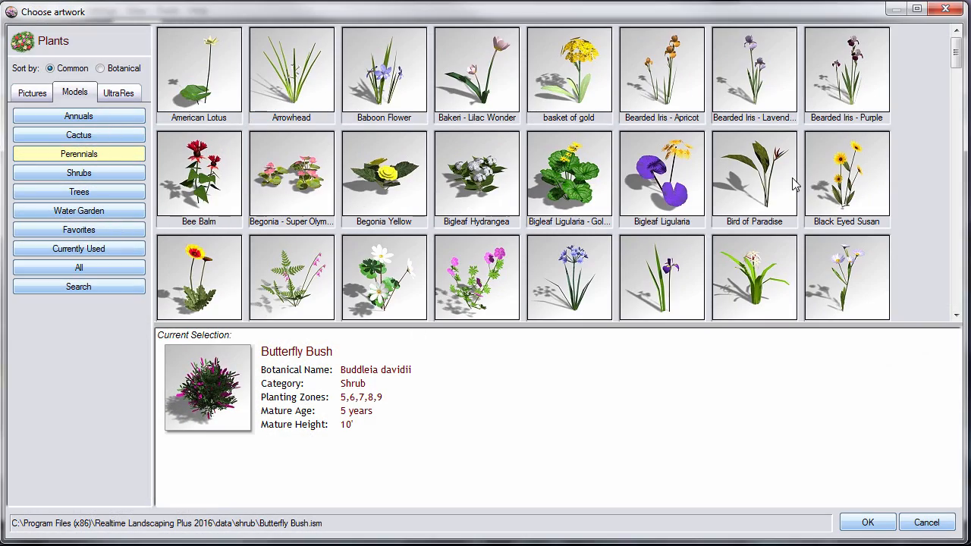
drag(952, 78, 888, 292)
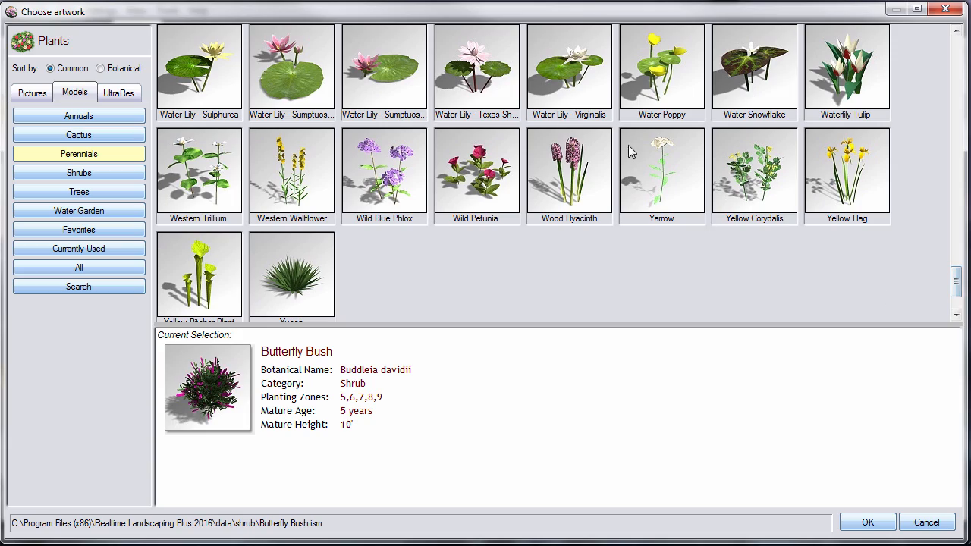
click(658, 155)
double_click(671, 172)
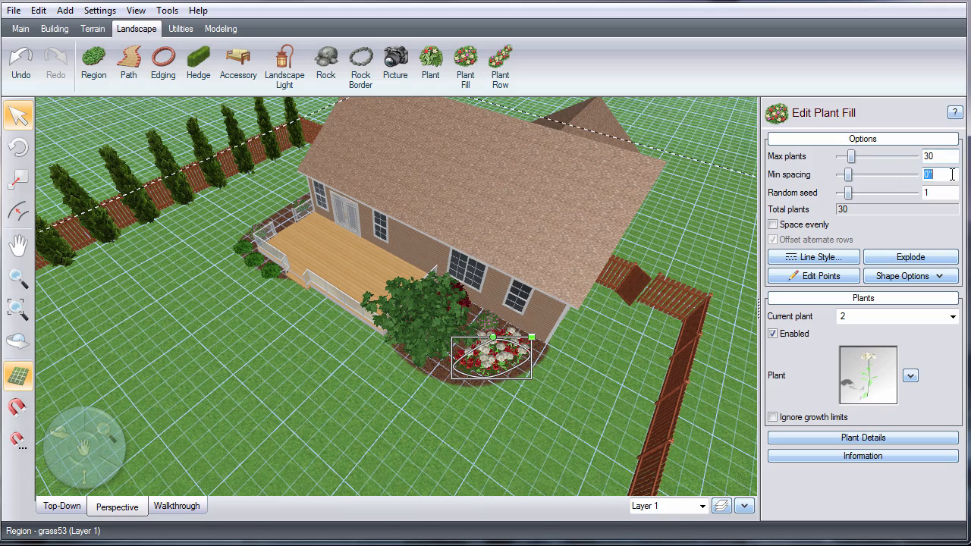
click(696, 138)
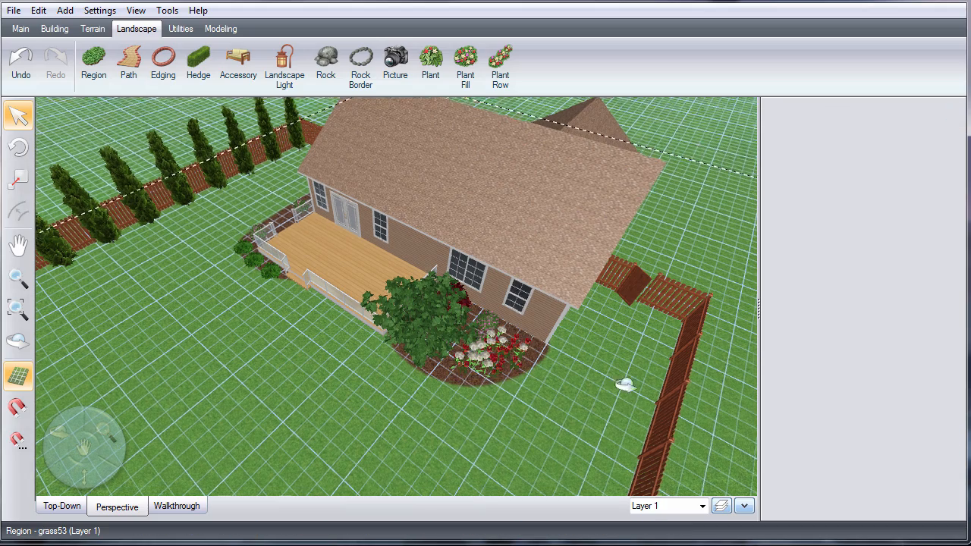
- Inspect the house and yard from several sides, including a close view of the rear deck and its planting beds
middle_drag(625, 385, 414, 389)
scroll(414, 389, down, 5)
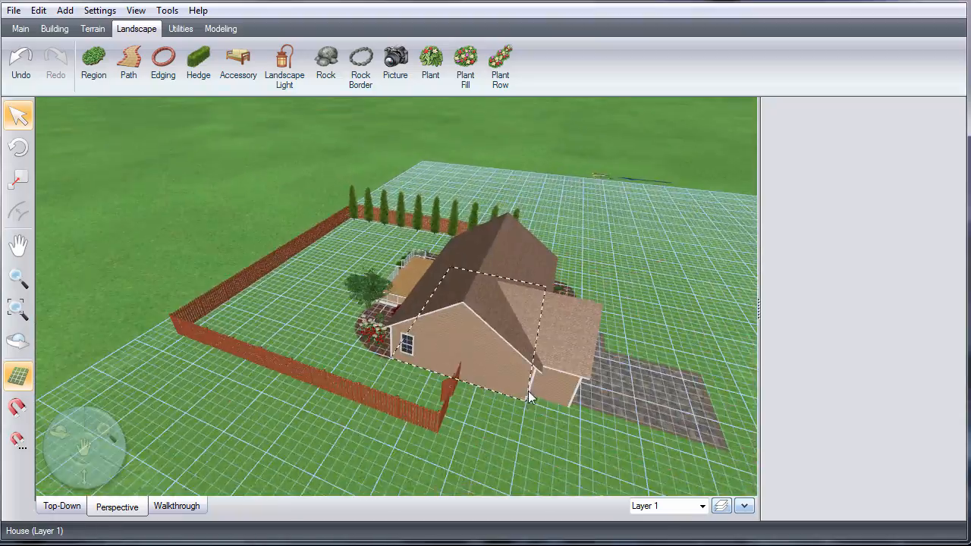
middle_drag(529, 398, 624, 408)
middle_drag(521, 387, 543, 413)
middle_drag(382, 294, 516, 335)
scroll(453, 335, up, 3)
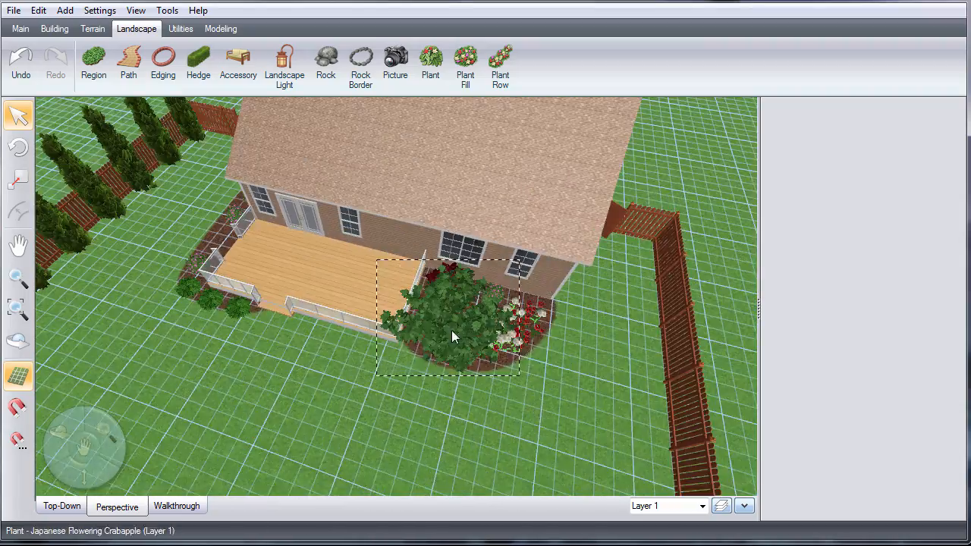
scroll(348, 293, up, 2)
middle_drag(348, 293, 375, 301)
right_drag(376, 302, 467, 302)
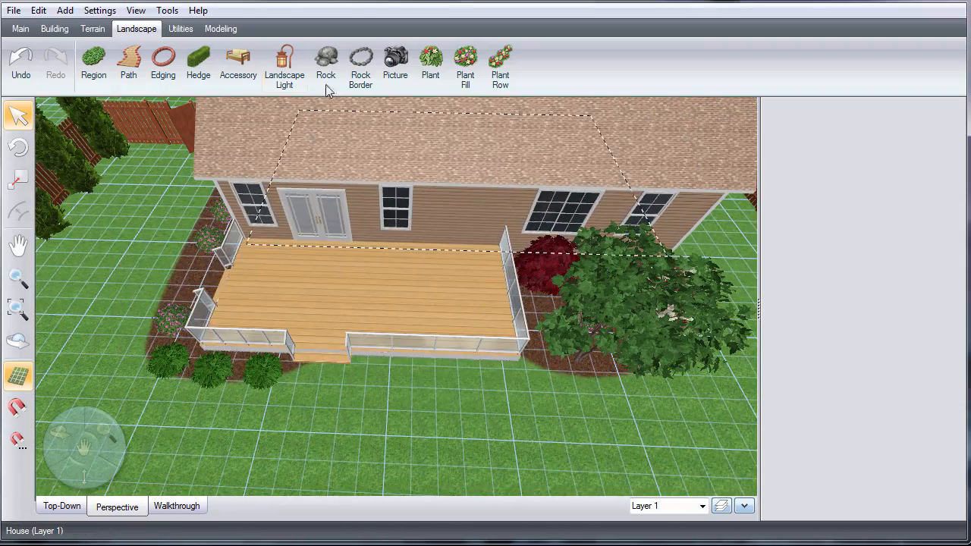
- Place the furniture accessory Patio Set7 on the rear deck, near the side railing by the Crimson Queen tree
click(238, 60)
click(869, 178)
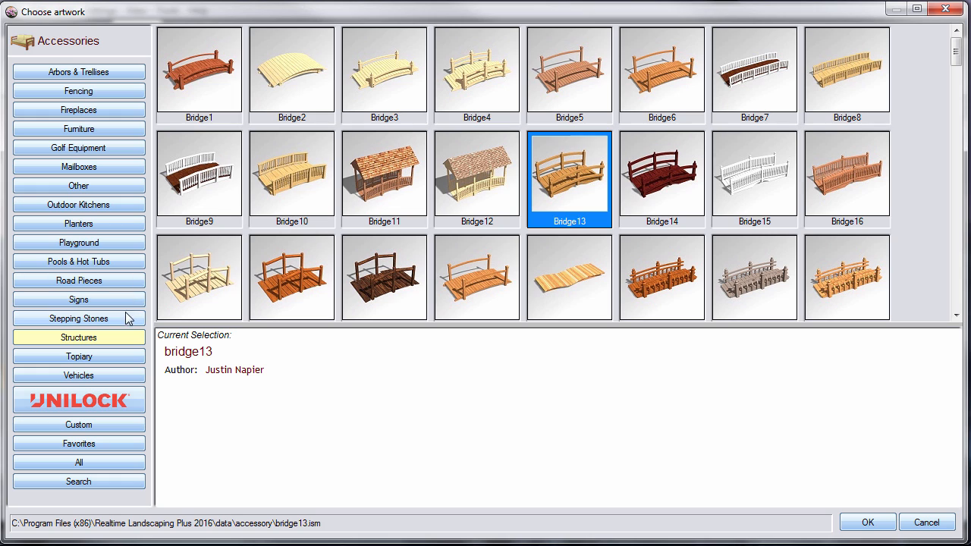
click(101, 129)
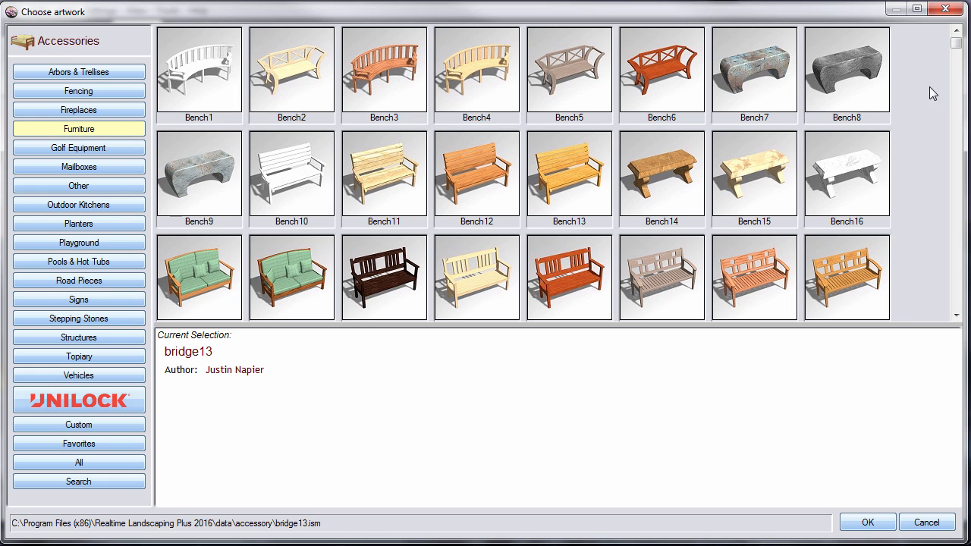
drag(956, 44, 944, 178)
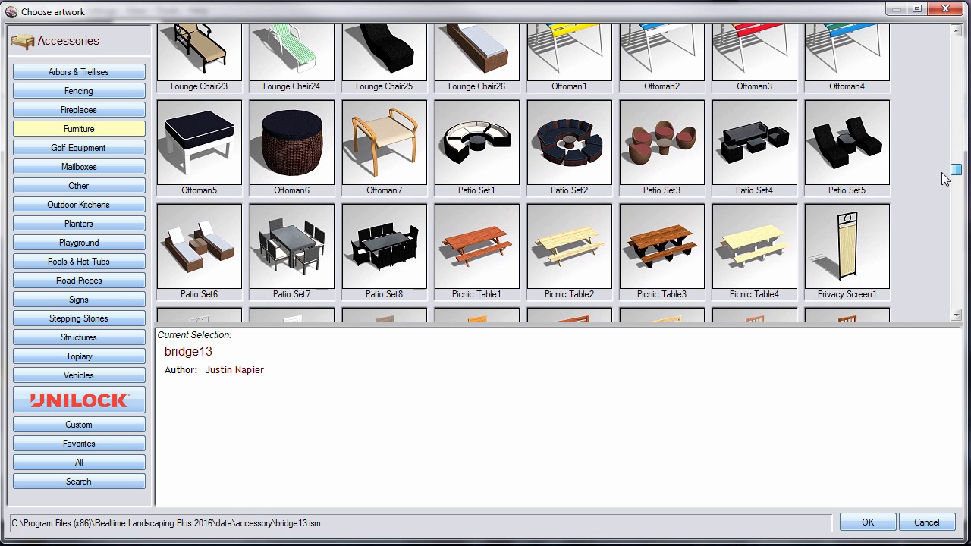
double_click(293, 253)
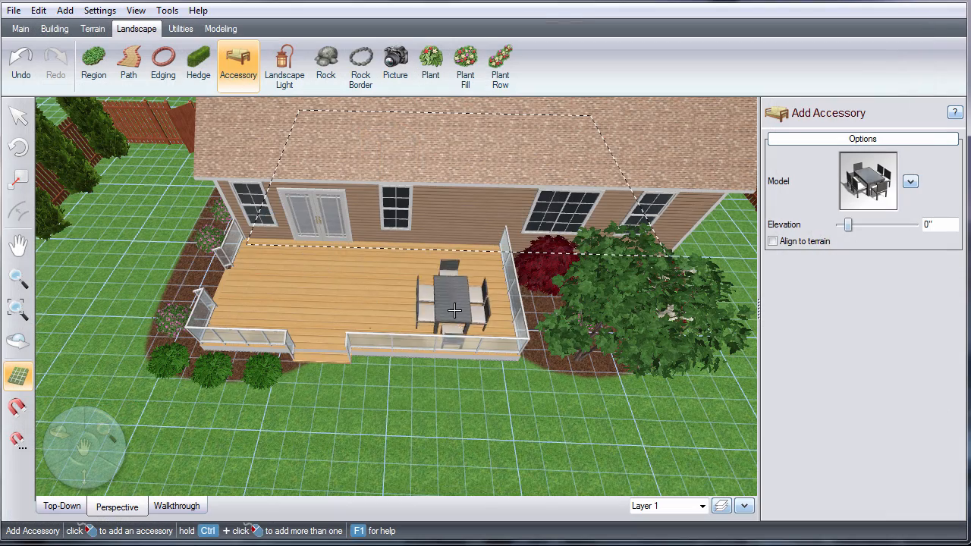
click(460, 292)
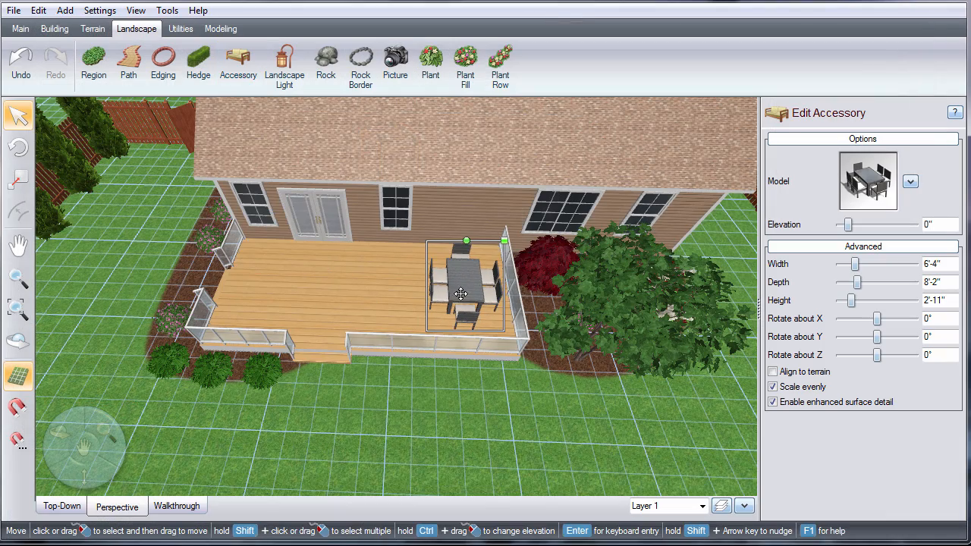
- Place the outdoor kitchen accessory Barbecue15 on the deck beside the front railing, at the end opposite the patio set
click(238, 65)
click(897, 190)
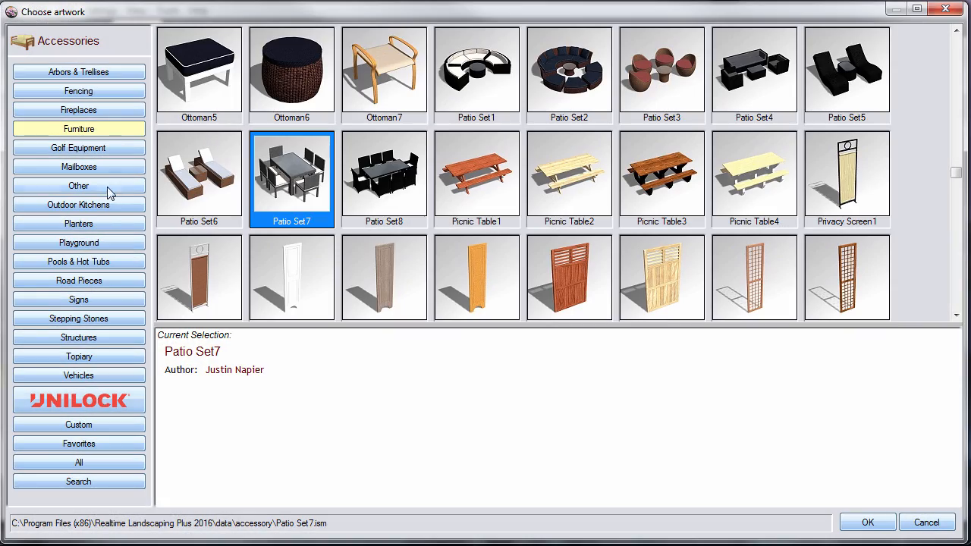
click(106, 208)
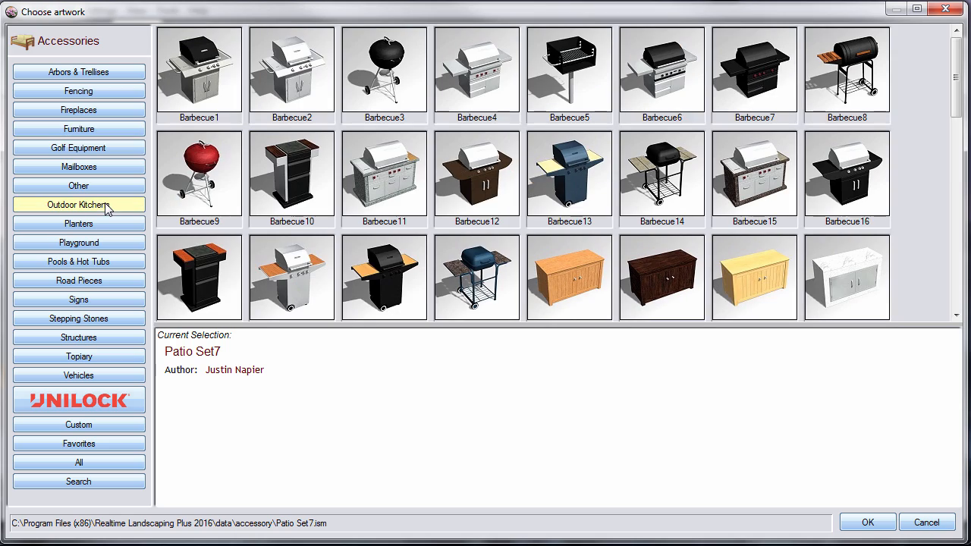
double_click(754, 190)
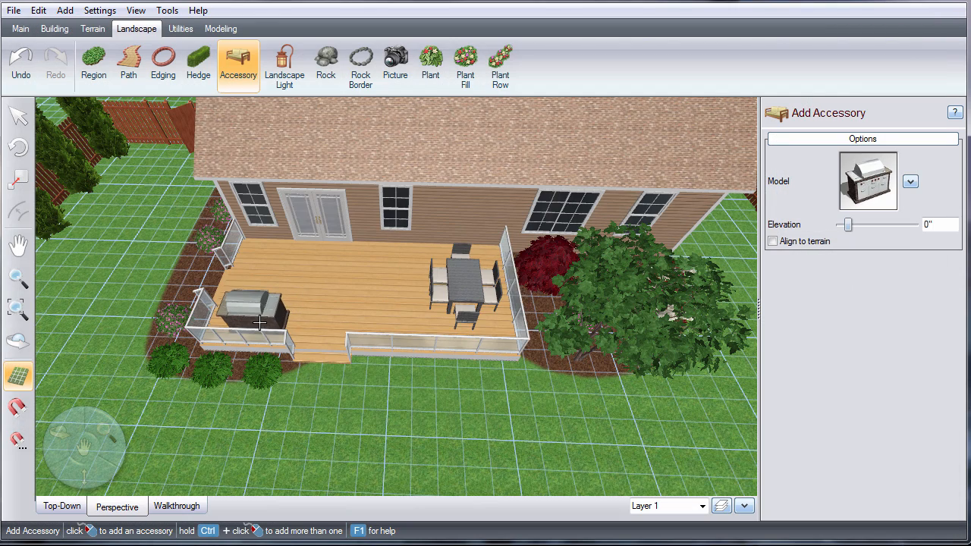
click(255, 324)
scroll(547, 316, down, 3)
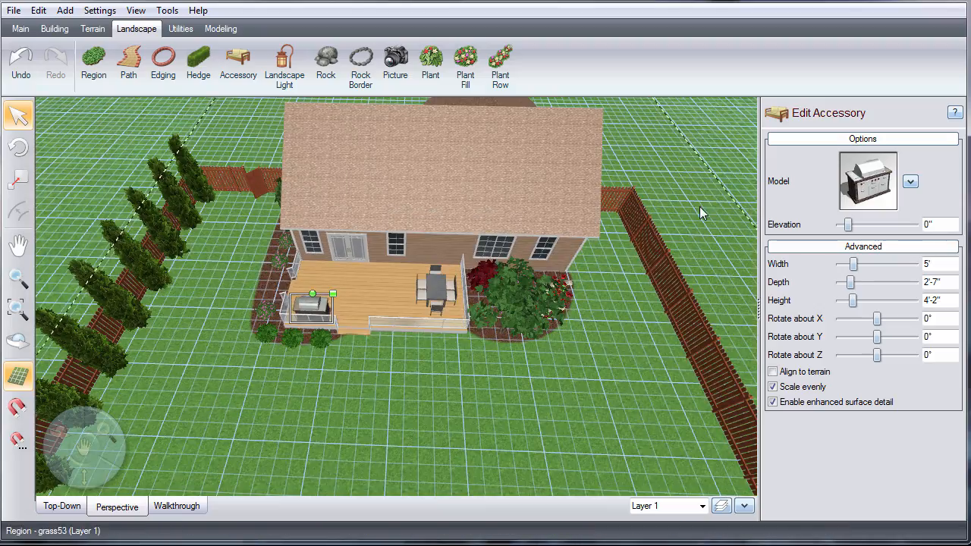
click(721, 172)
key(Escape)
- View the whole property from the driveway side of the house
scroll(714, 279, down, 3)
middle_drag(717, 284, 554, 250)
middle_drag(661, 284, 532, 277)
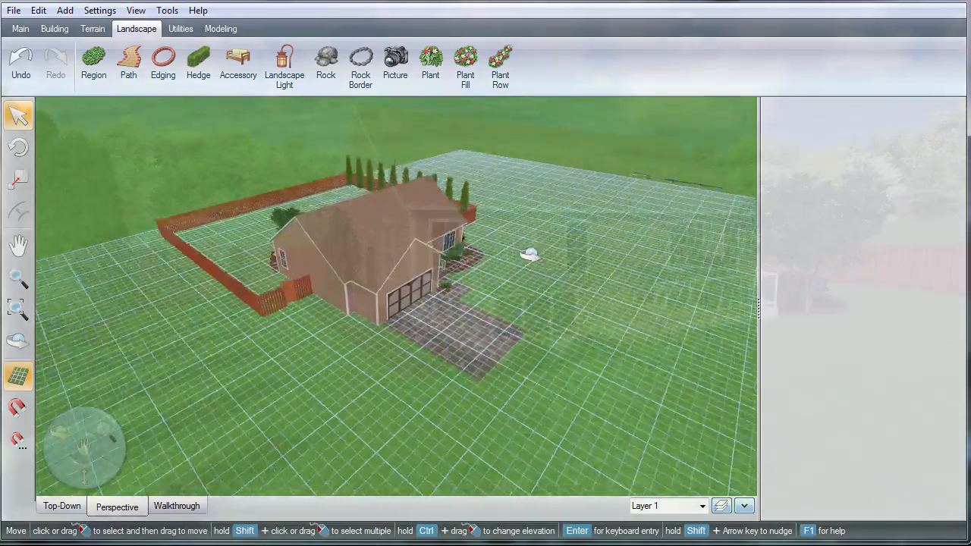